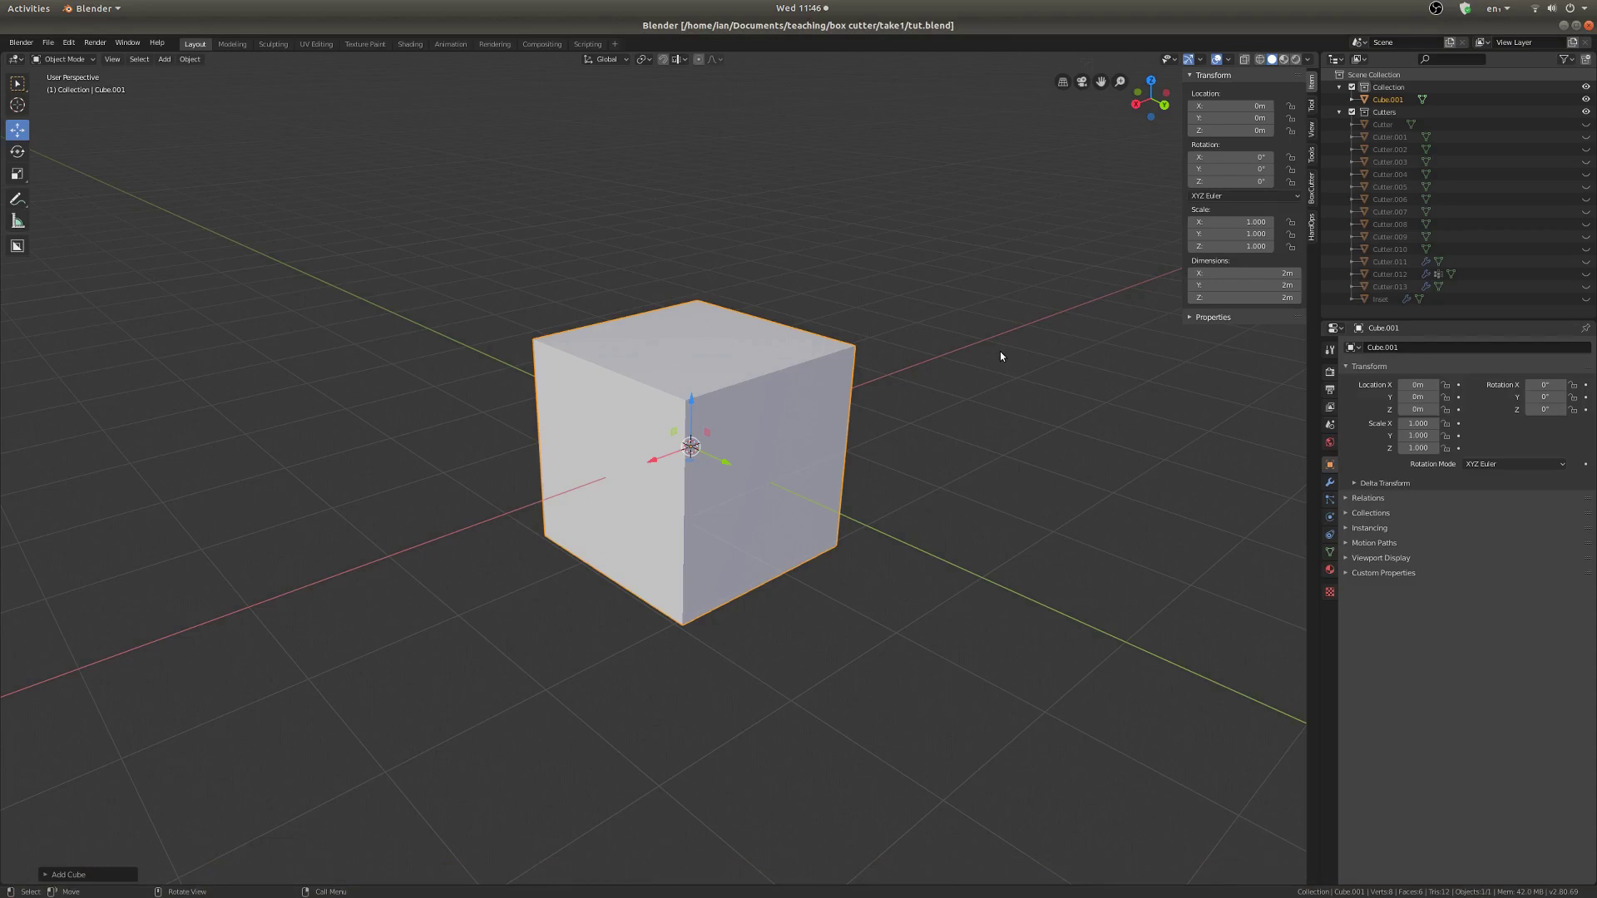
{"action": "middle_click_drag", "start_coordinate": [576, 343], "coordinate": [618, 352]}
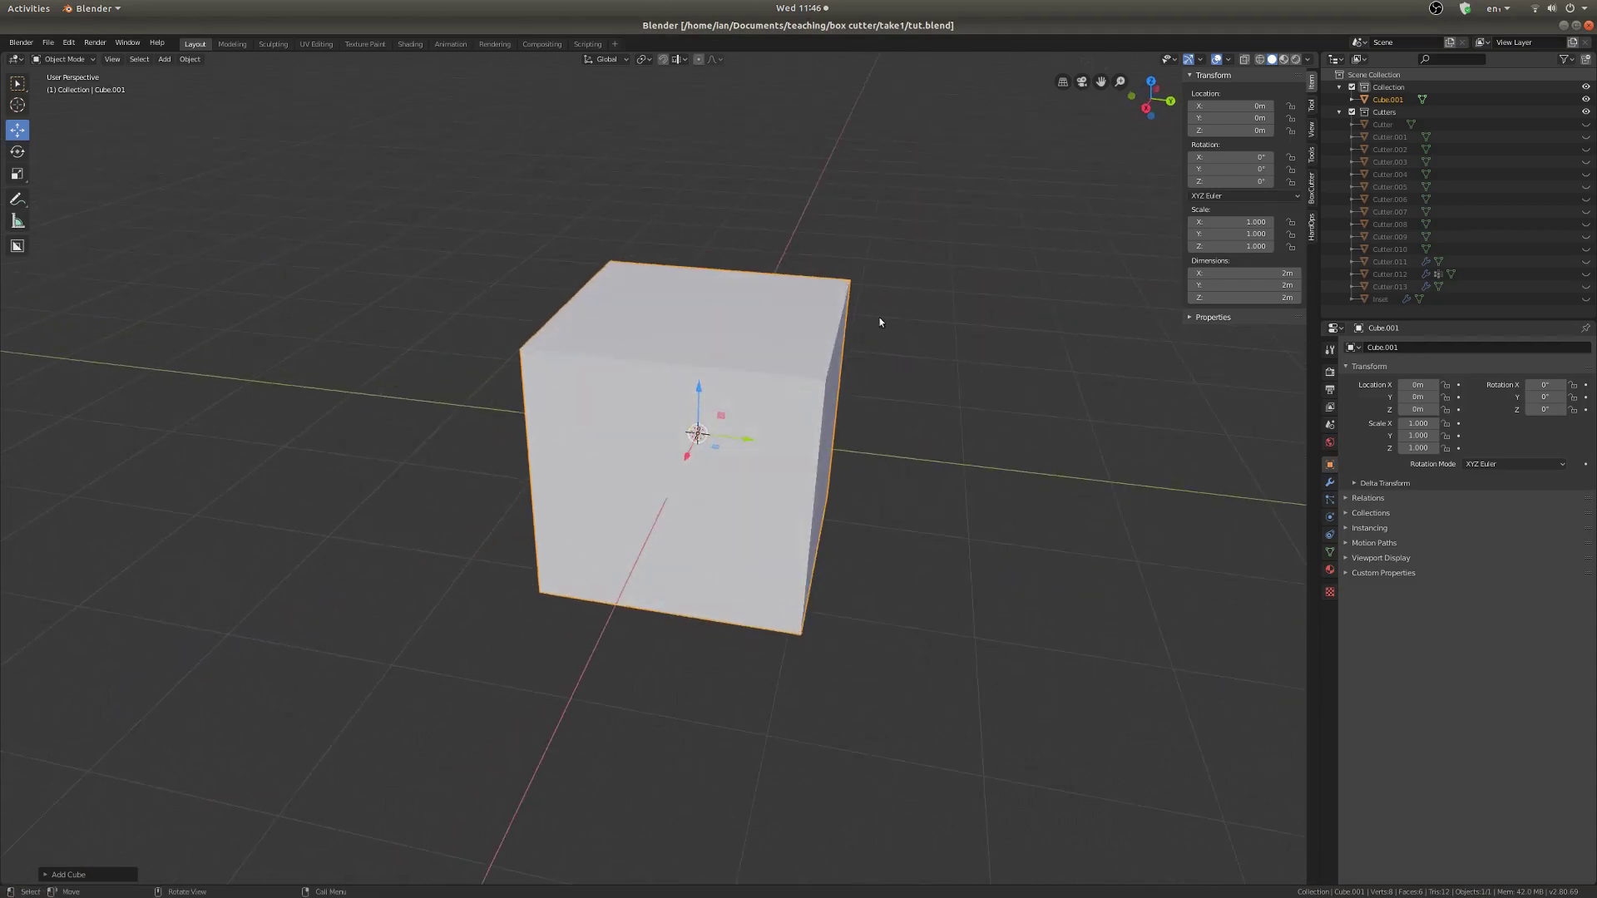
{"action": "scroll", "coordinate": [887, 328], "scroll_direction": "up", "scroll_amount": 3}
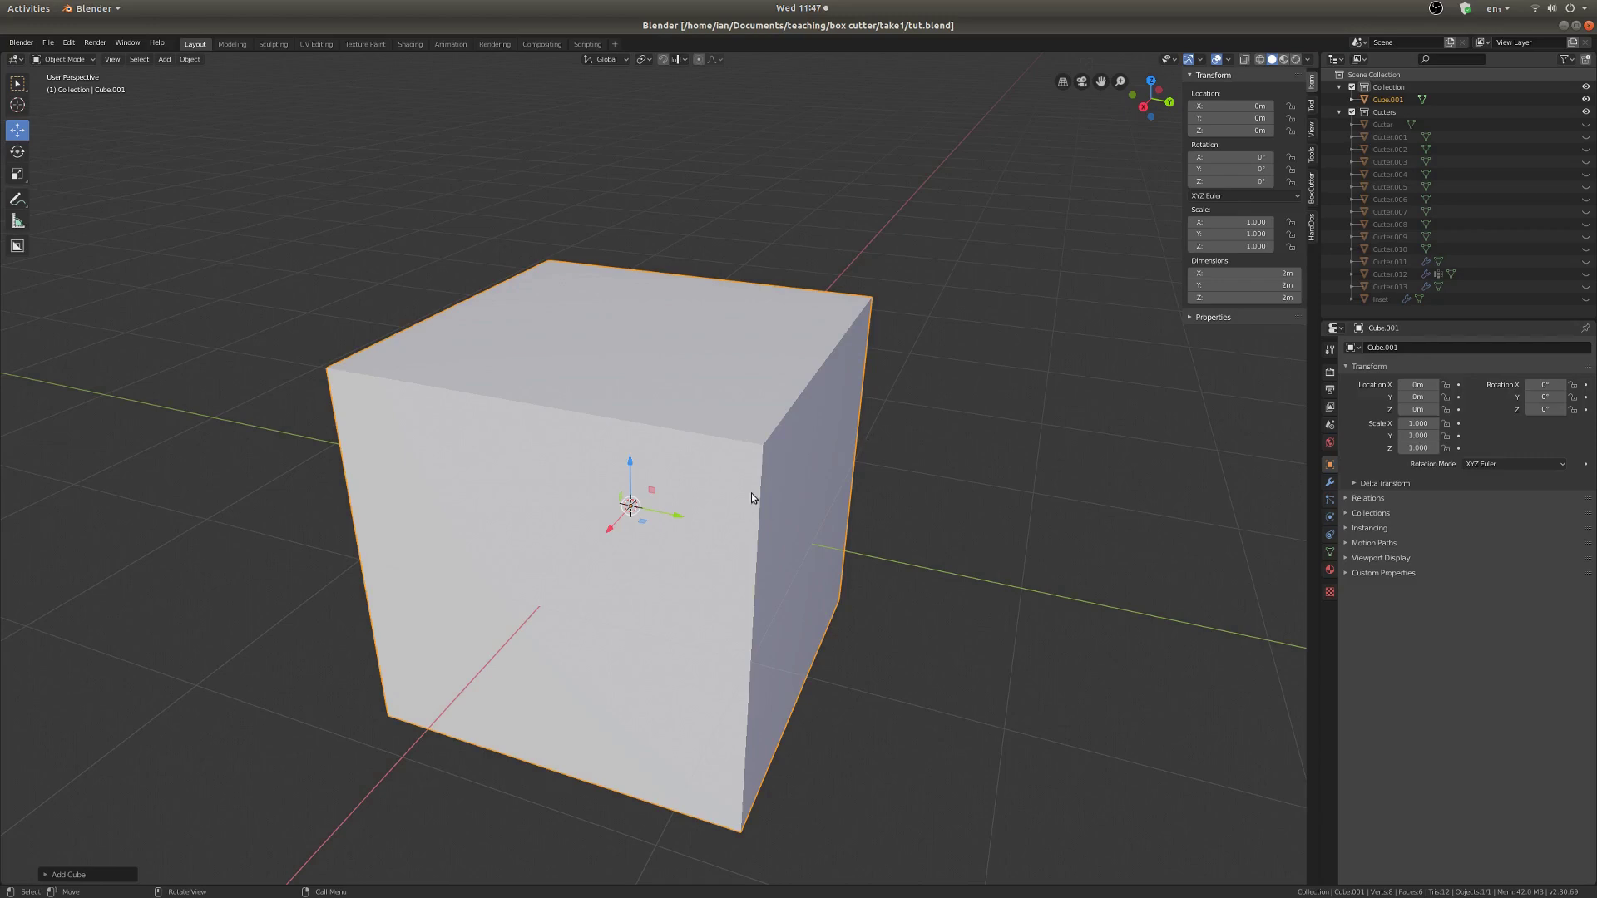
{"action": "middle_click_drag", "start_coordinate": [747, 497], "coordinate": [788, 495], "text": "shift"}
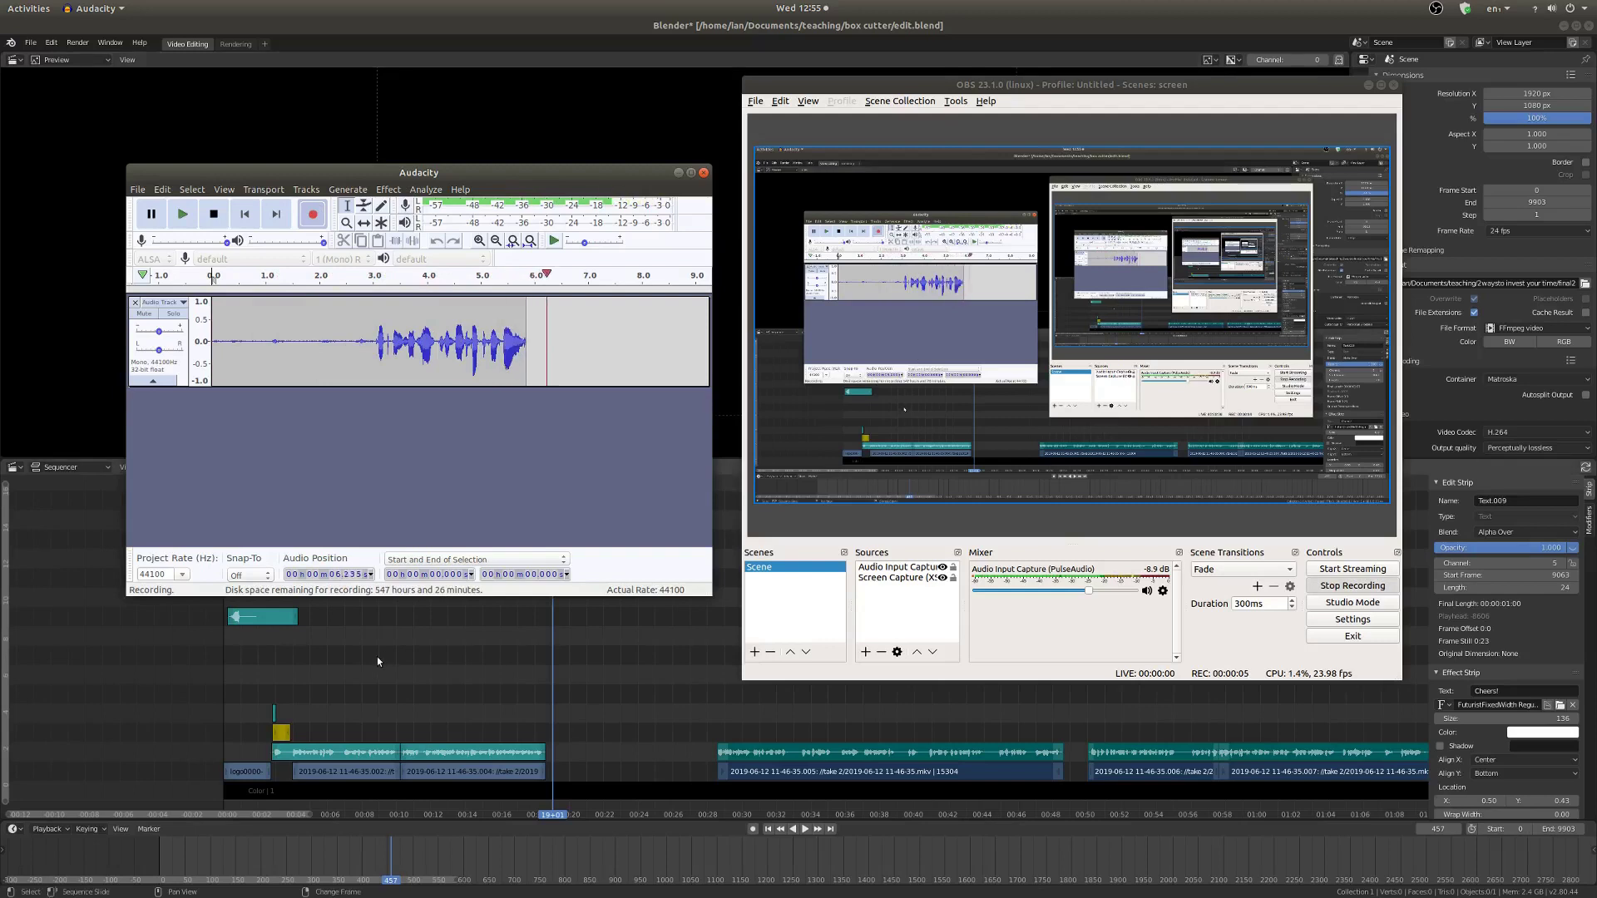
- Switch to the web browser, view the Blender download page down to its experimental builds section, and return to Blender
{"action": "mouse_move", "coordinate": [144, 893]}
{"action": "left_click", "coordinate": [22, 881]}
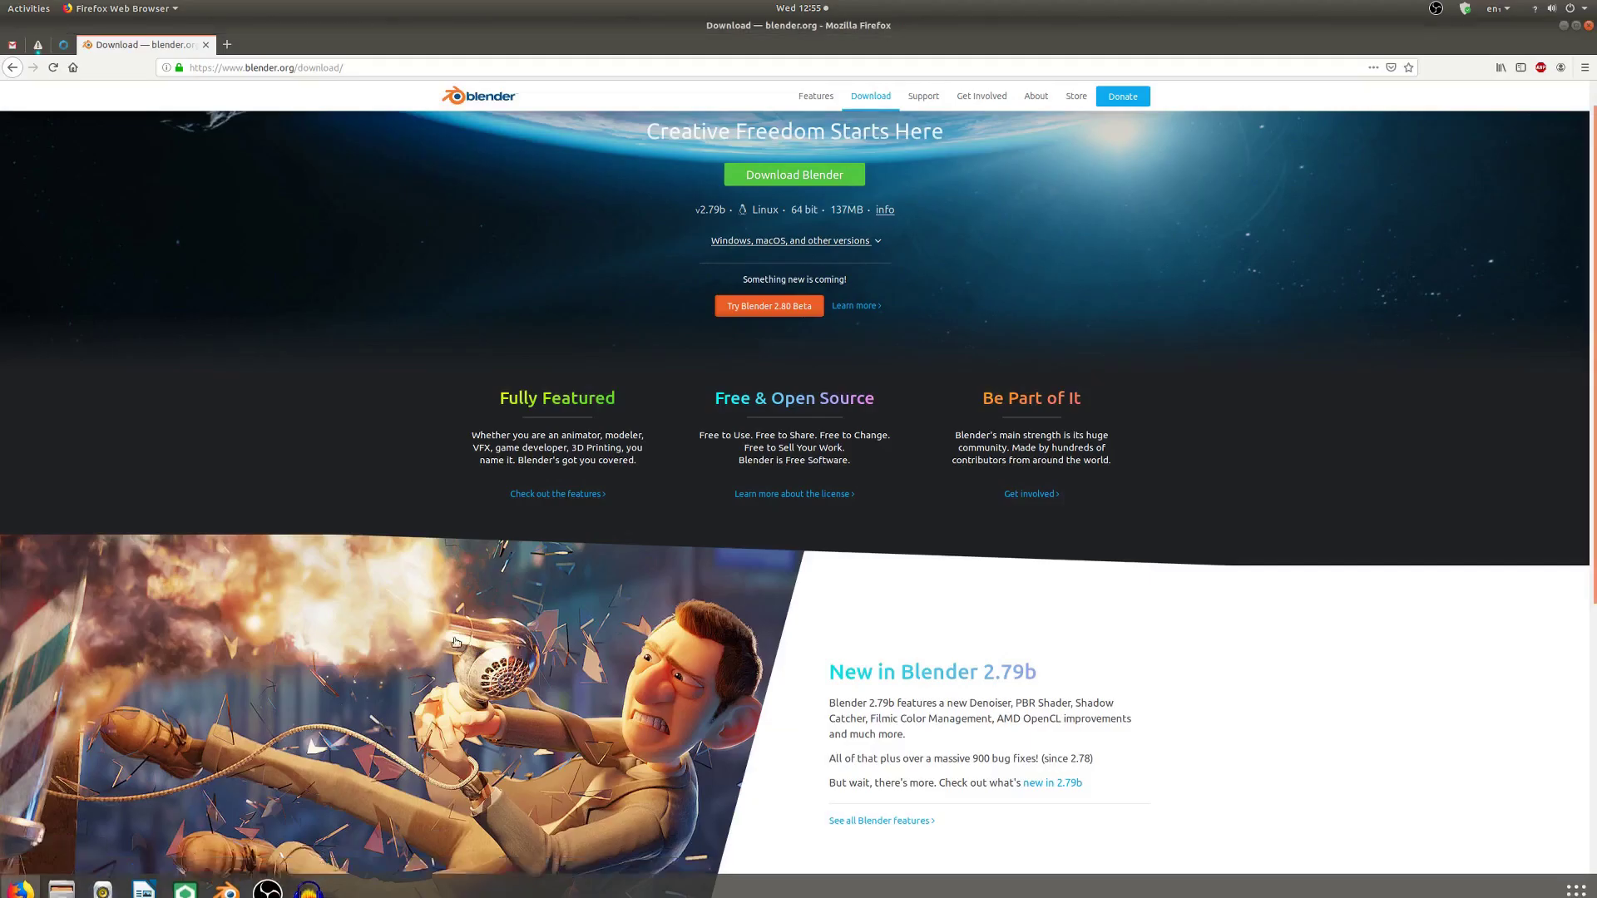
{"action": "scroll", "coordinate": [468, 637], "scroll_direction": "down", "scroll_amount": 10}
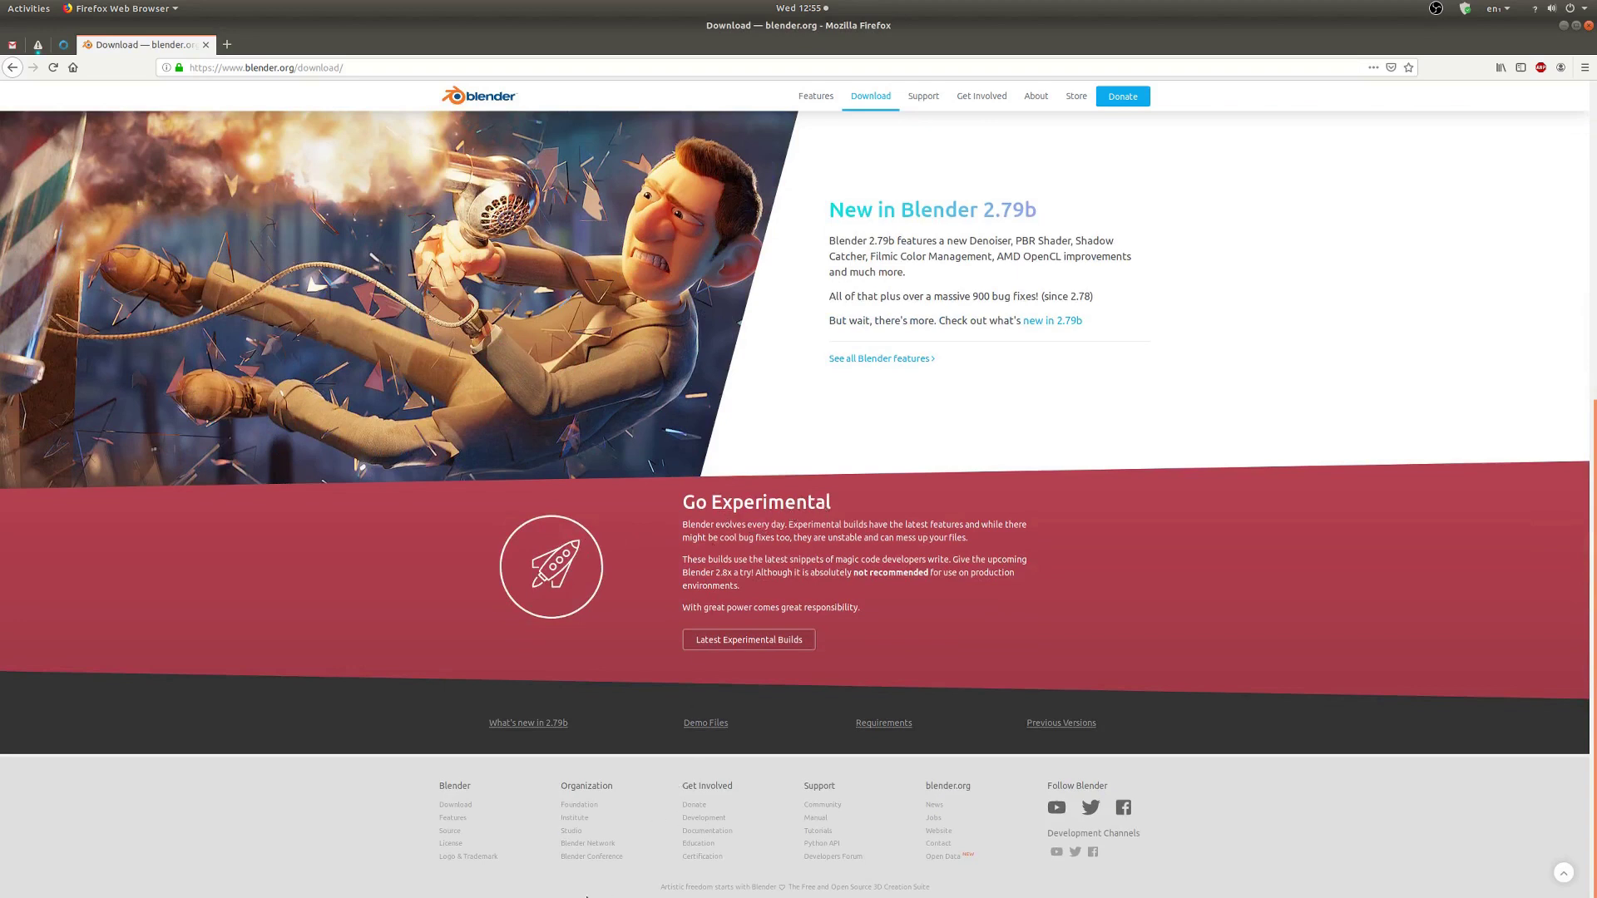
{"action": "mouse_move", "coordinate": [398, 895]}
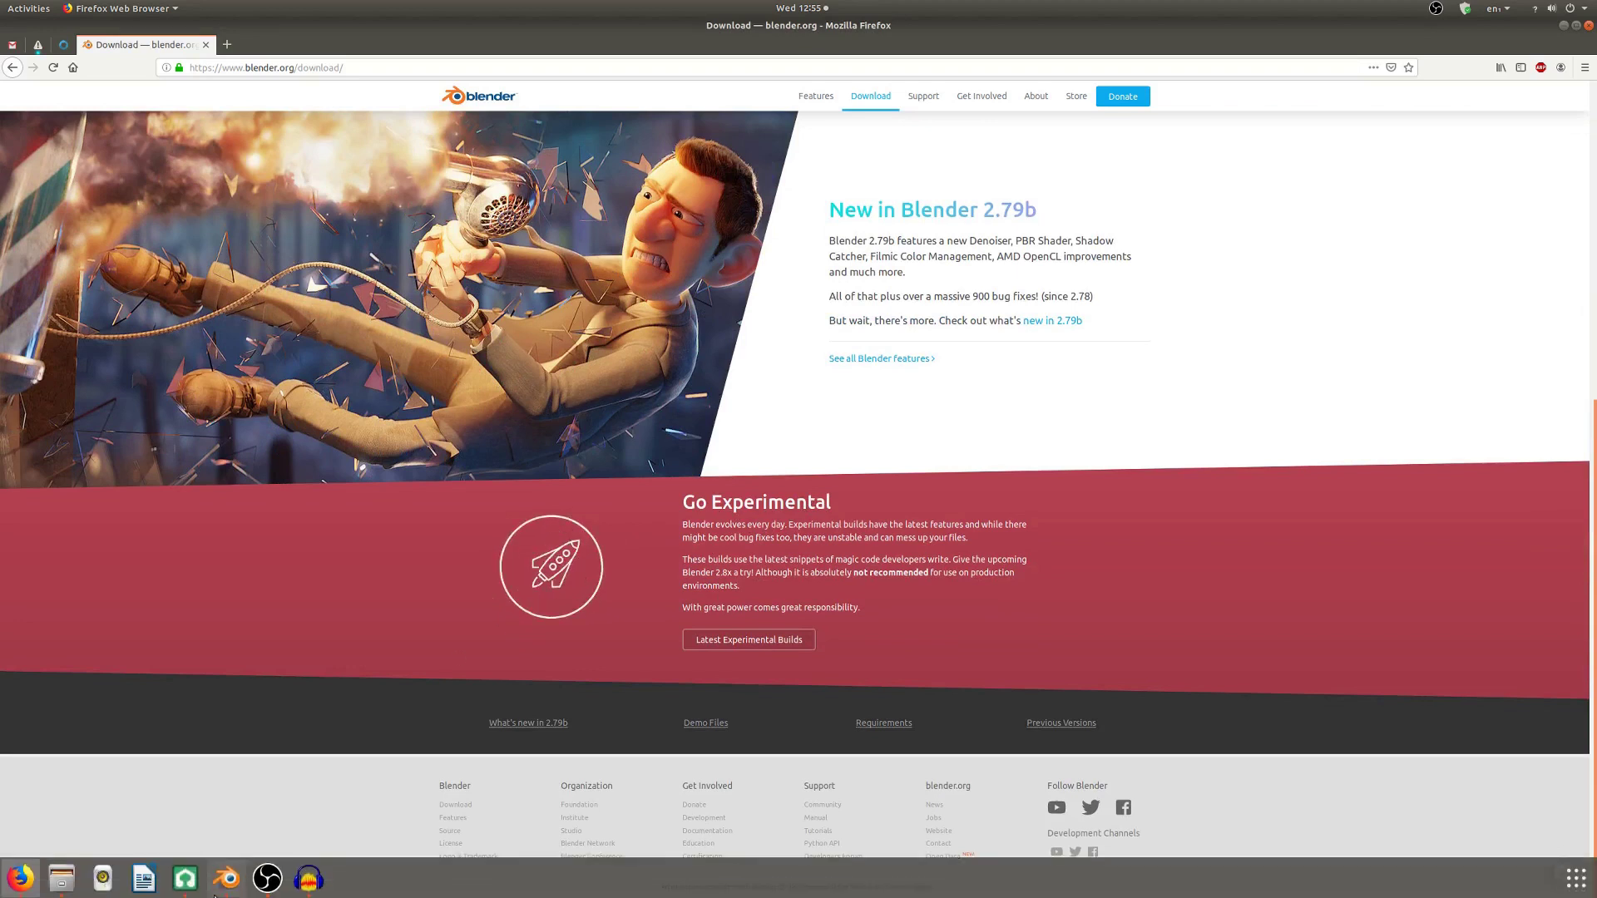
{"action": "left_click", "coordinate": [225, 878]}
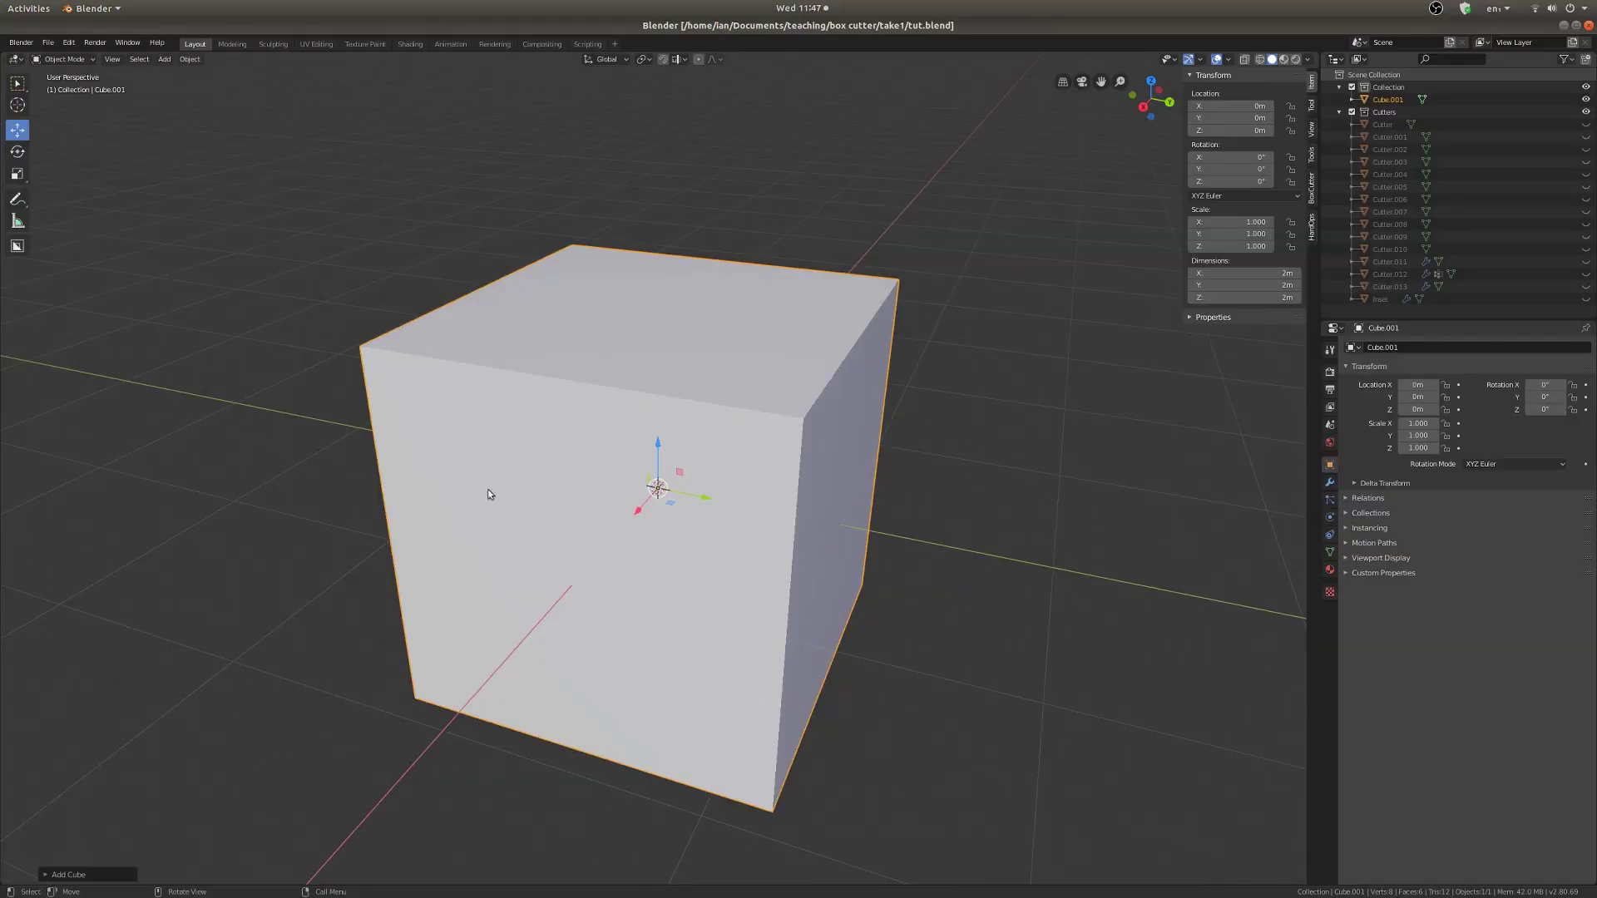
- Activate the BoxCutter tool and cut a large rectangular block out of the cube's upper corner
{"action": "left_click", "coordinate": [17, 246]}
{"action": "mouse_move", "coordinate": [647, 306]}
{"action": "left_mouse_down"}
{"action": "mouse_move", "coordinate": [905, 483]}
{"action": "mouse_move", "coordinate": [920, 595]}
{"action": "mouse_move", "coordinate": [903, 614]}
{"action": "mouse_move", "coordinate": [880, 581]}
{"action": "mouse_move", "coordinate": [889, 604]}
{"action": "left_mouse_up"}
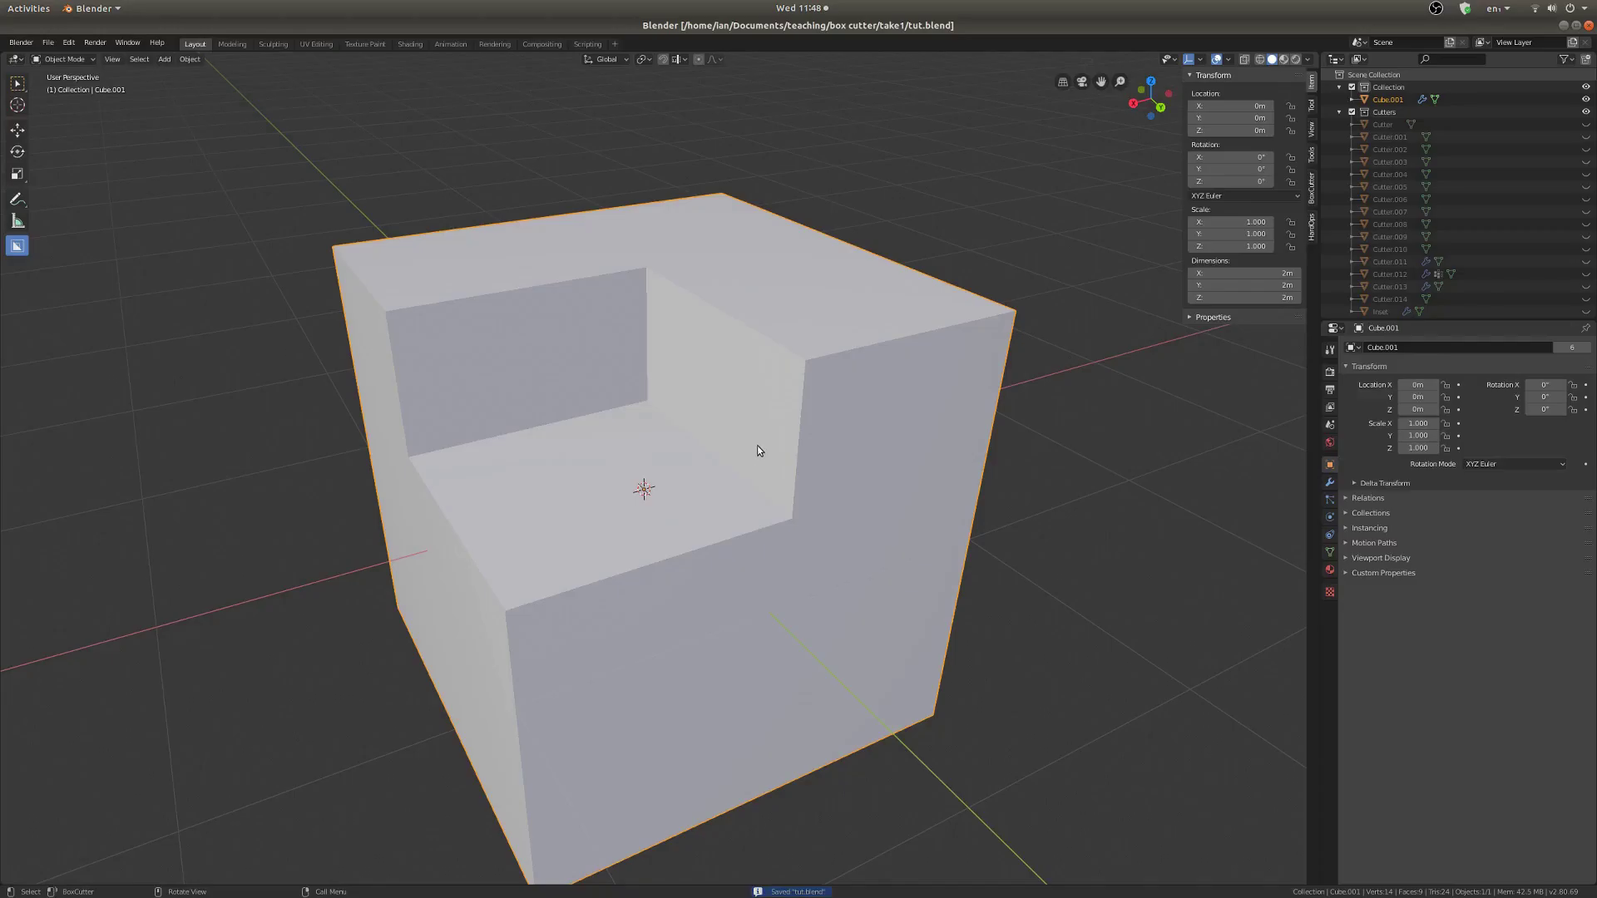
- Display the active tool's help and cut a smaller box-shaped step into the top edge beside the large corner cutout
{"action": "left_click", "coordinate": [1311, 106]}
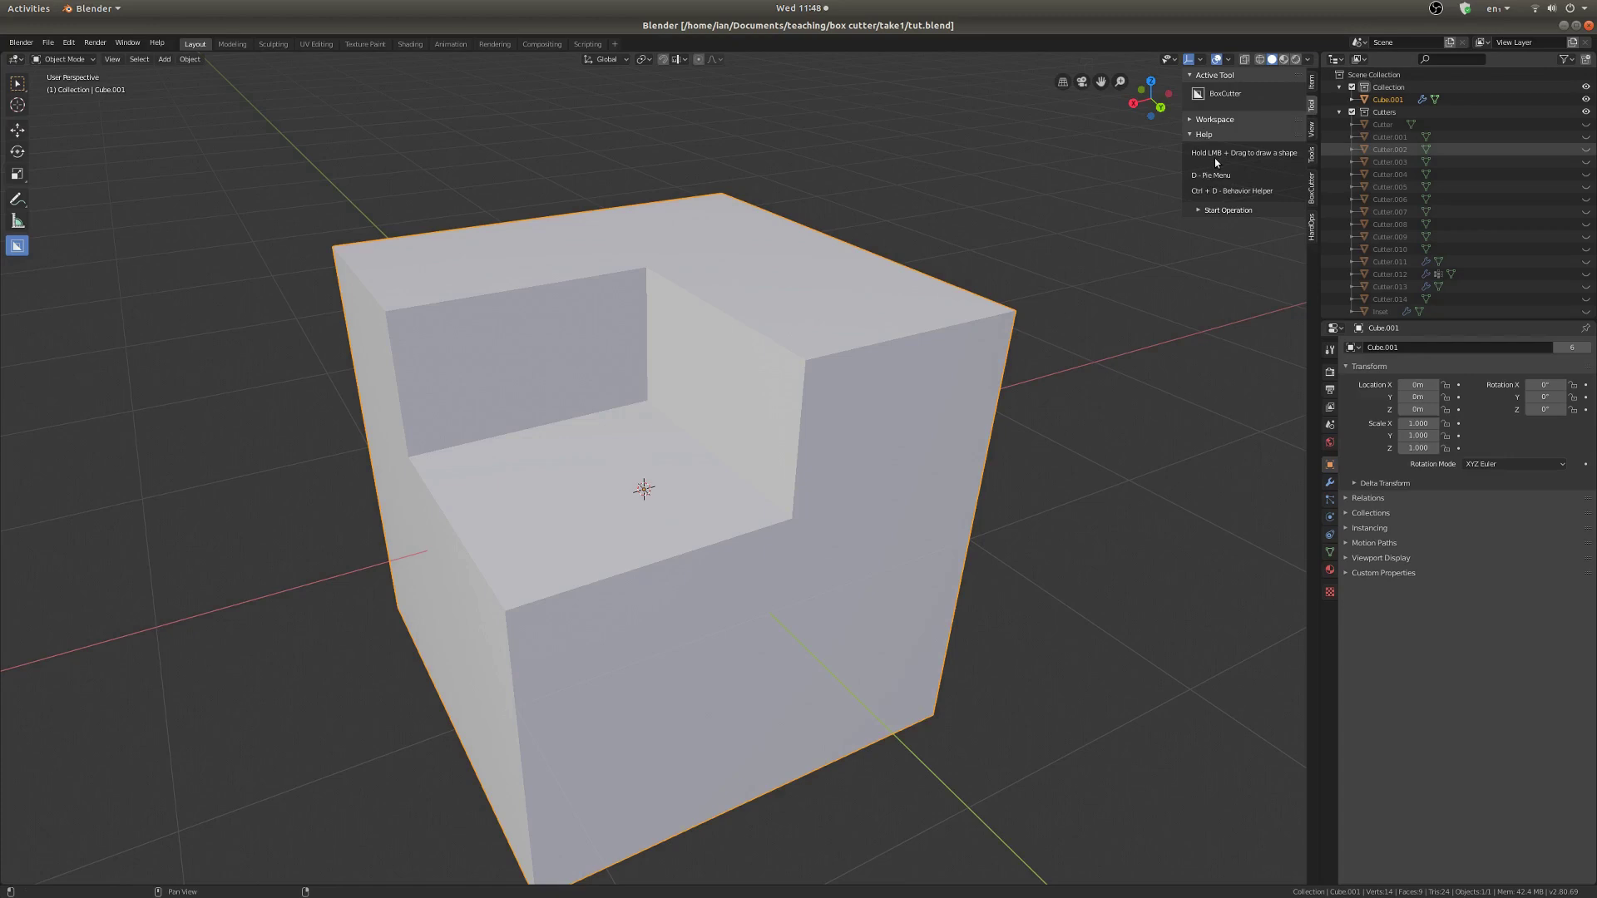
{"action": "mouse_move", "coordinate": [620, 461]}
{"action": "middle_mouse_down"}
{"action": "mouse_move", "coordinate": [602, 474]}
{"action": "mouse_move", "coordinate": [630, 464]}
{"action": "middle_mouse_up"}
{"action": "scroll", "coordinate": [681, 449], "scroll_direction": "up", "scroll_amount": 2}
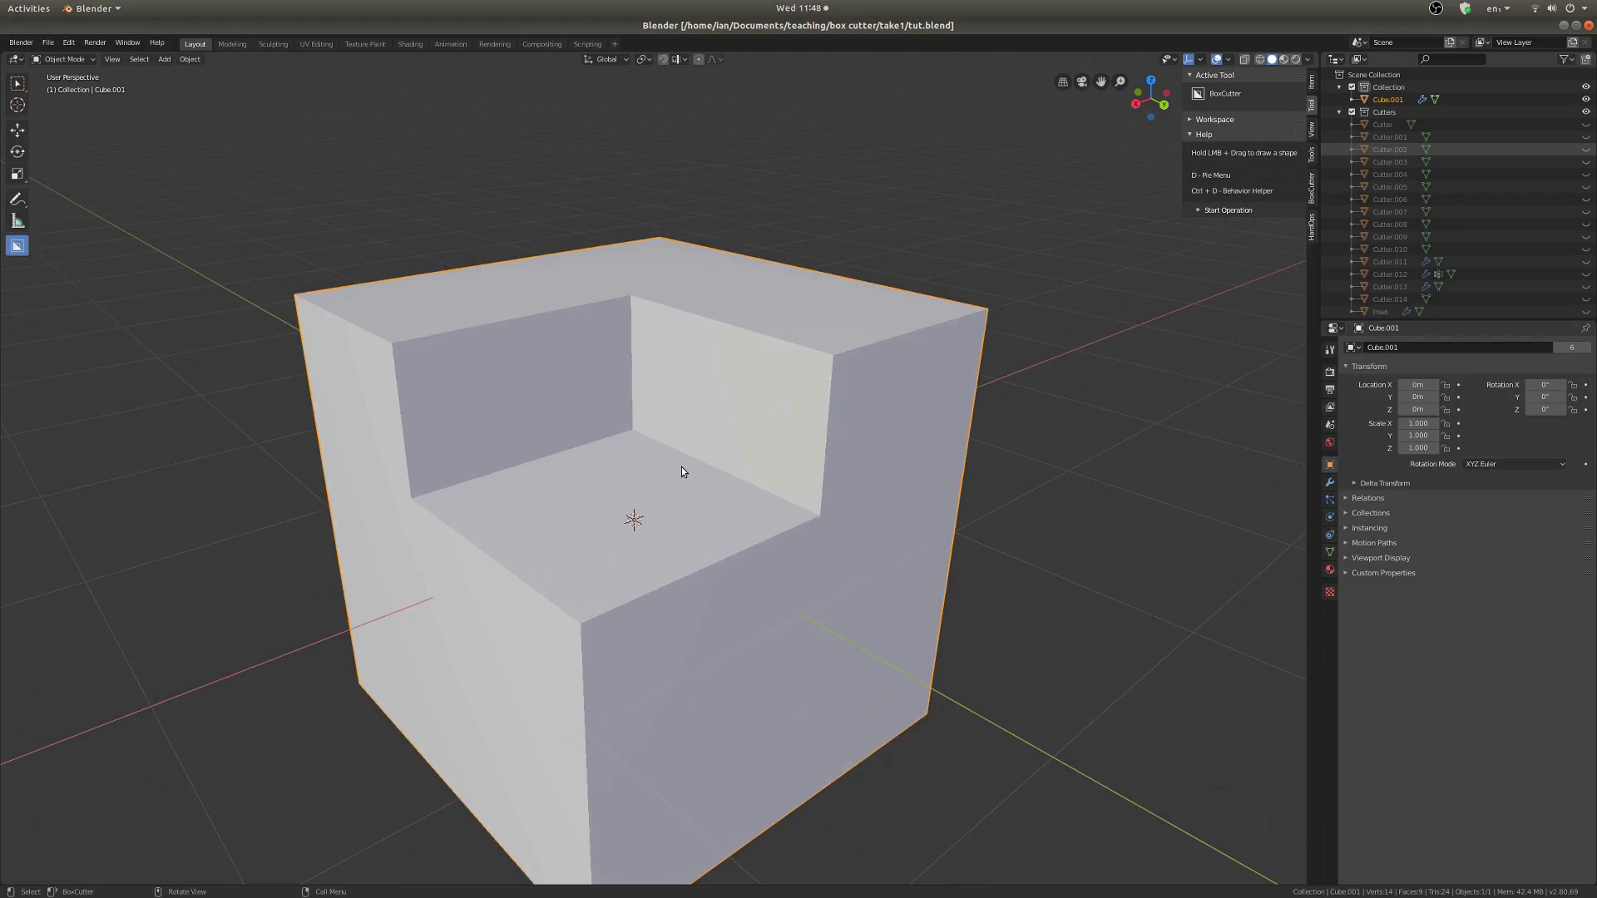
{"action": "middle_click_drag", "start_coordinate": [869, 428], "coordinate": [852, 427]}
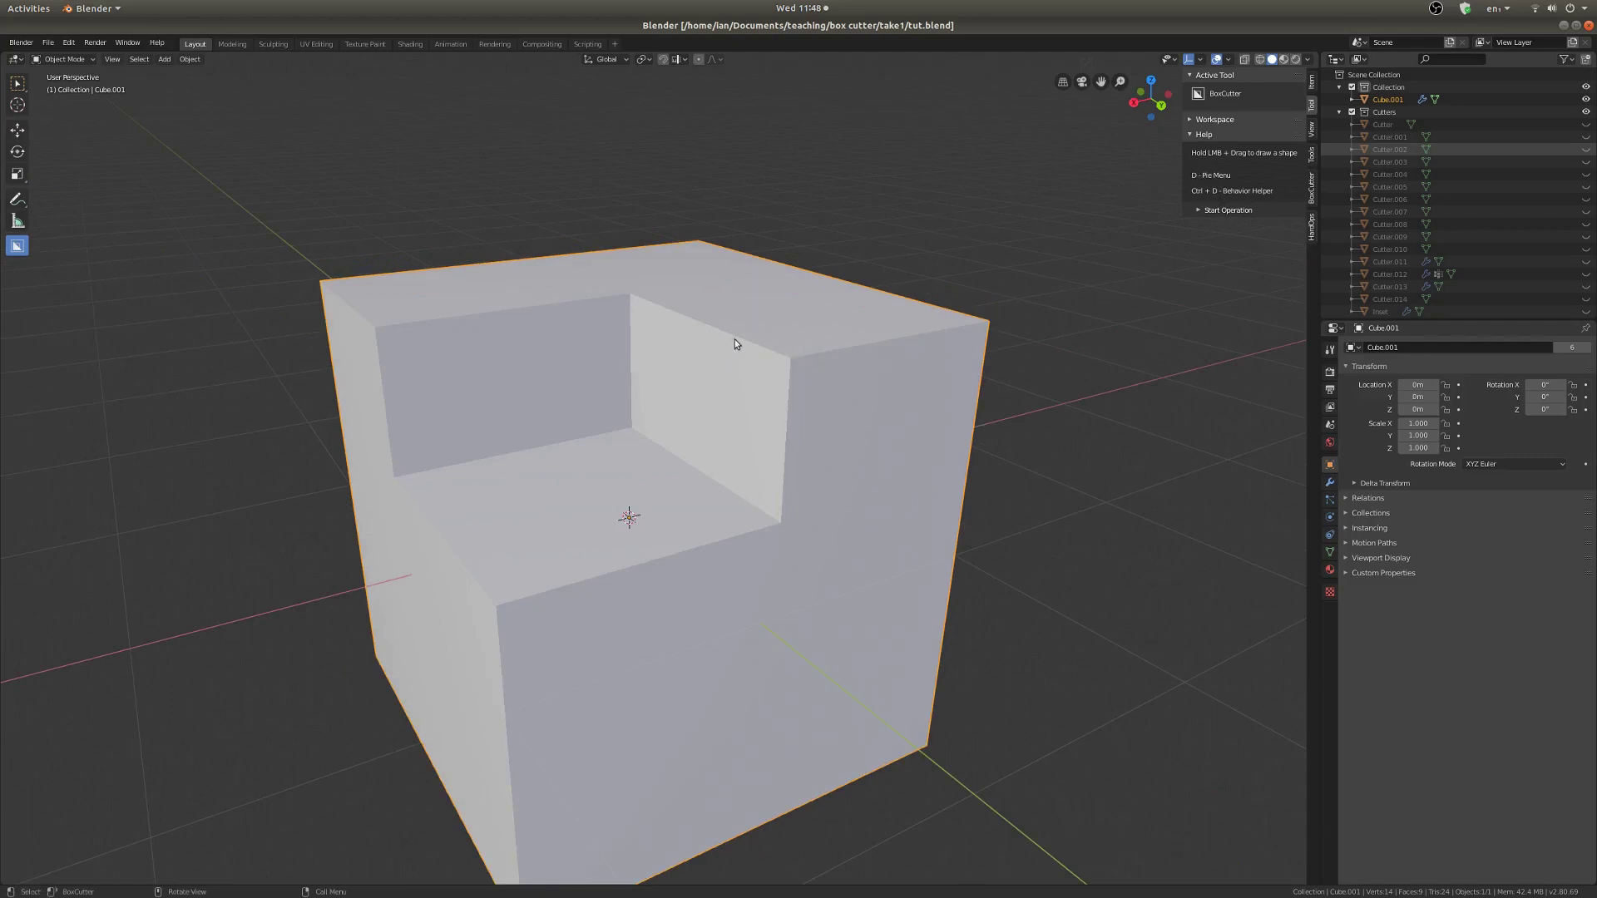
{"action": "left_click_drag", "start_coordinate": [740, 317], "coordinate": [843, 402]}
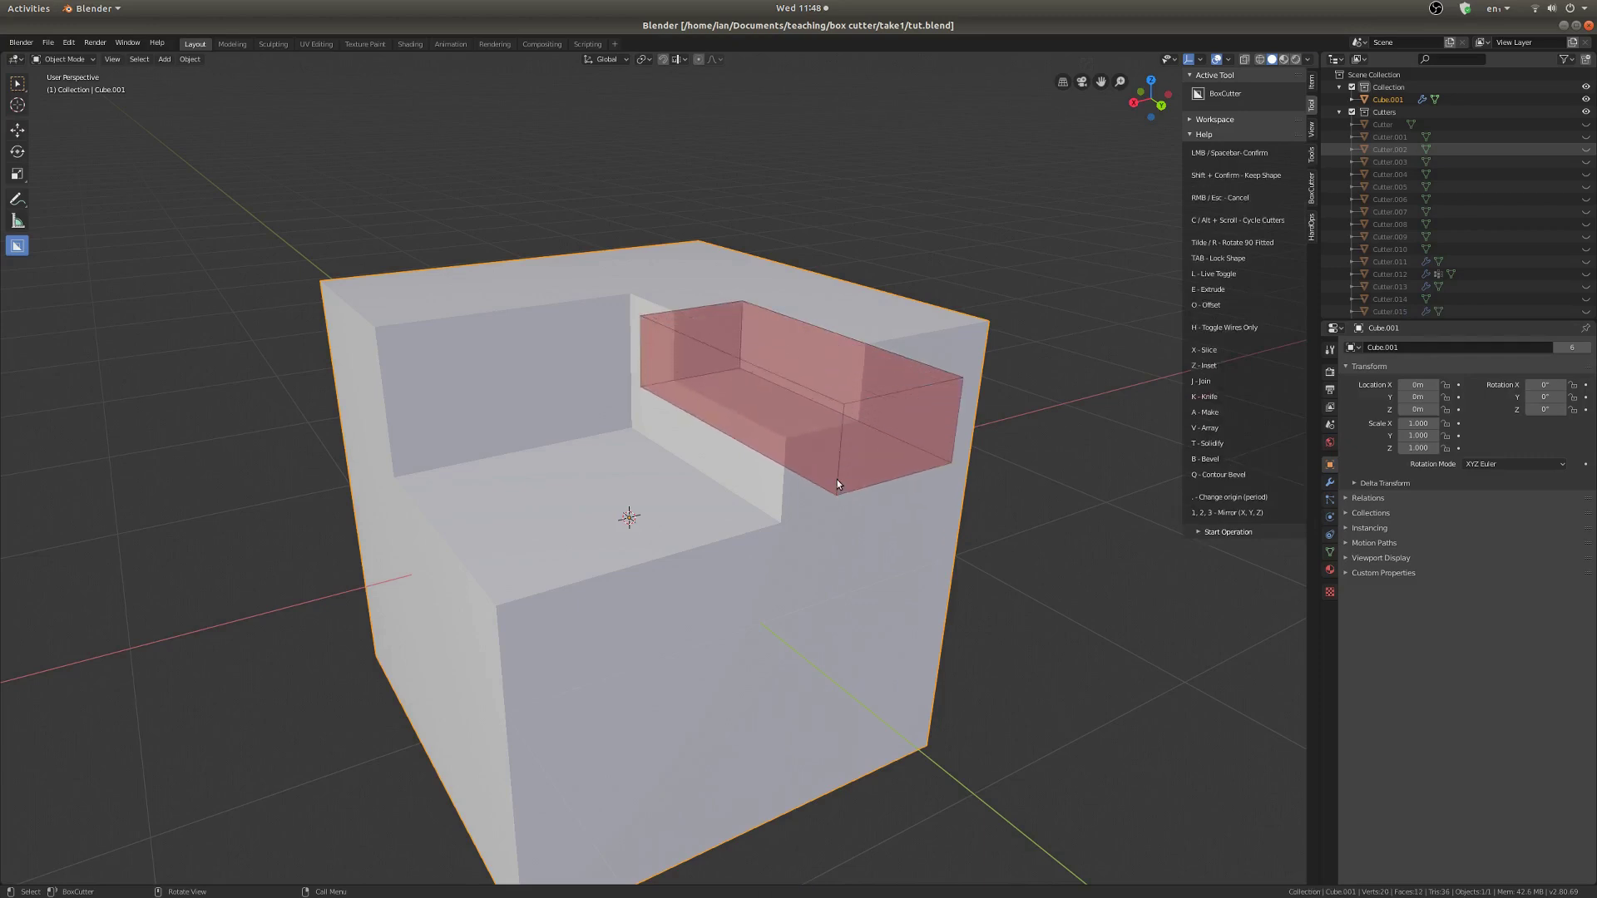
{"action": "left_click", "coordinate": [837, 479]}
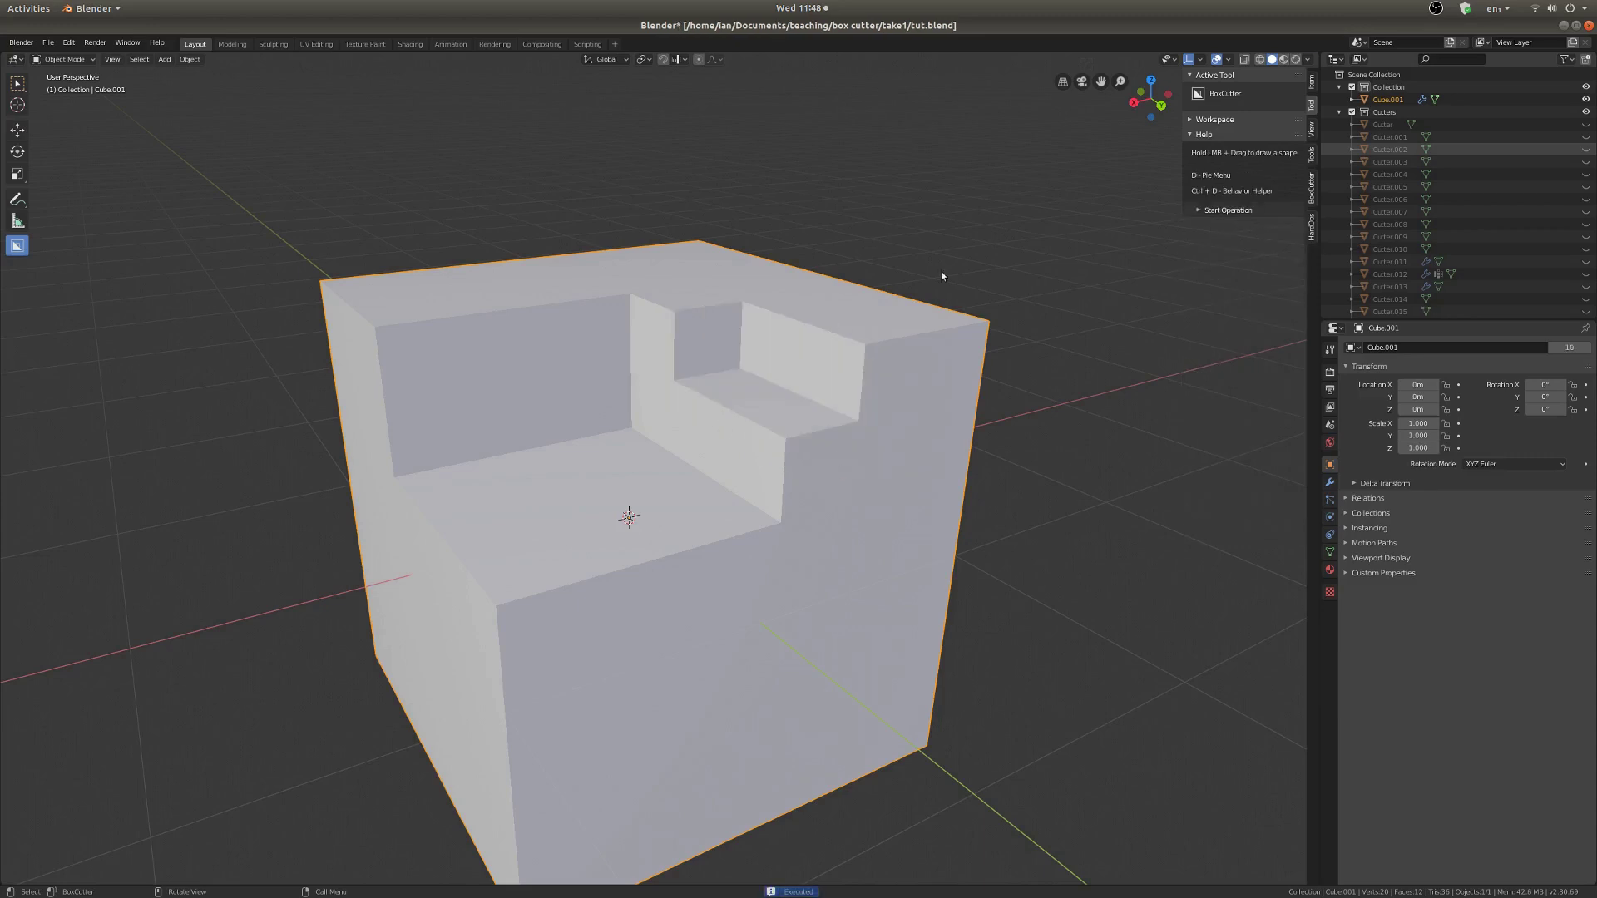
- Look at BoxCutter's shape menu and display its full shape, operation and snap settings in the sidebar
{"action": "middle_click_drag", "start_coordinate": [826, 317], "coordinate": [824, 307]}
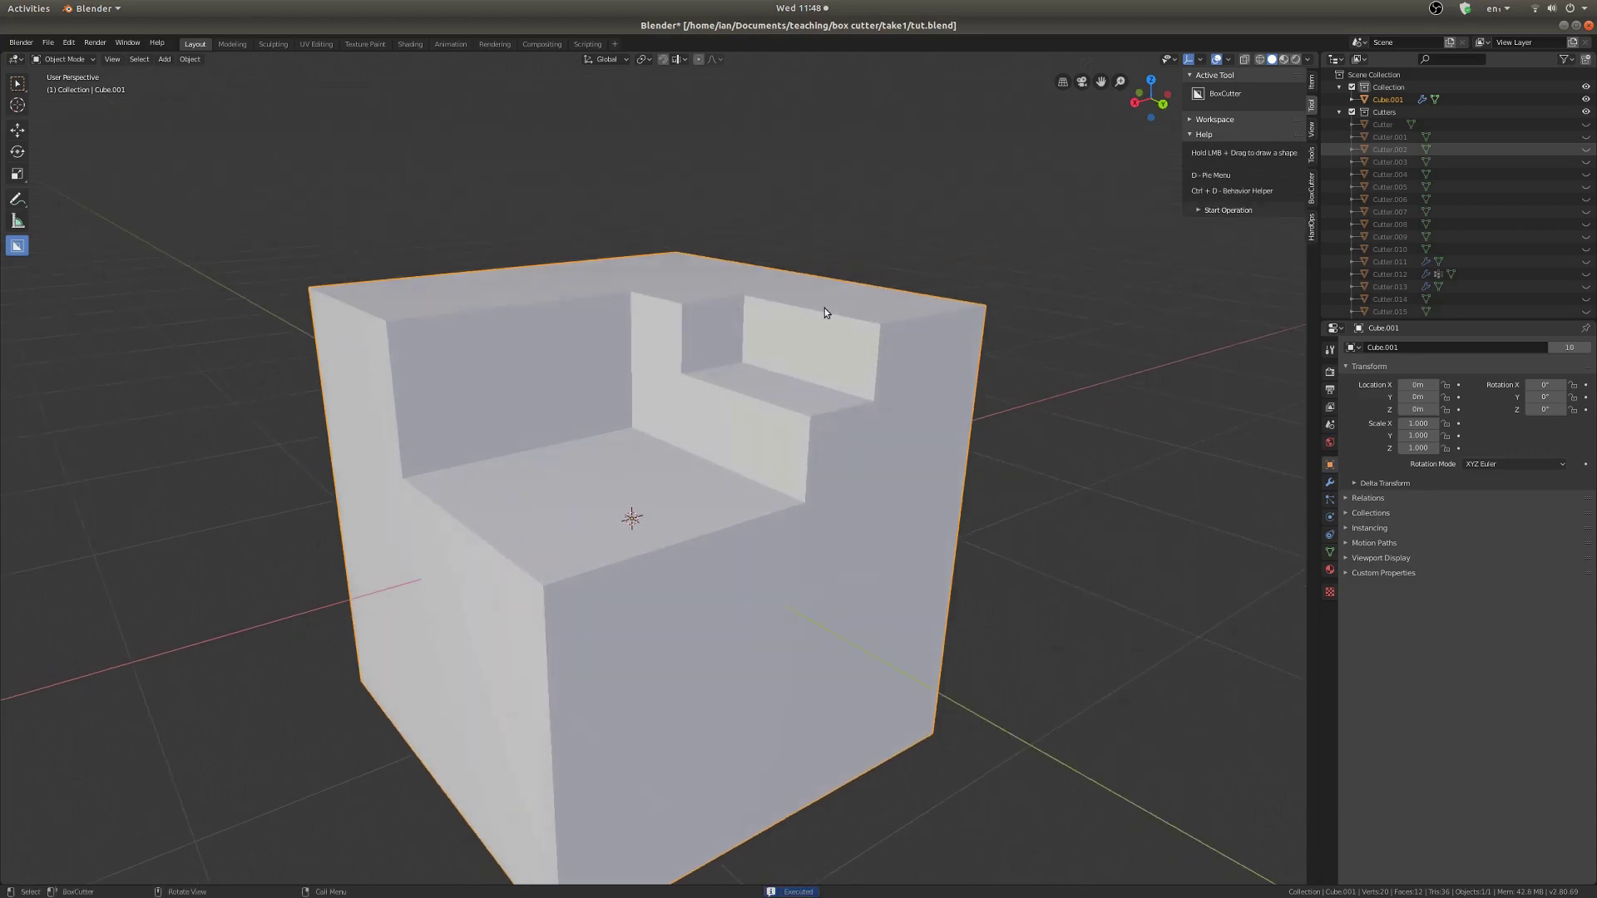
{"action": "key", "text": "d"}
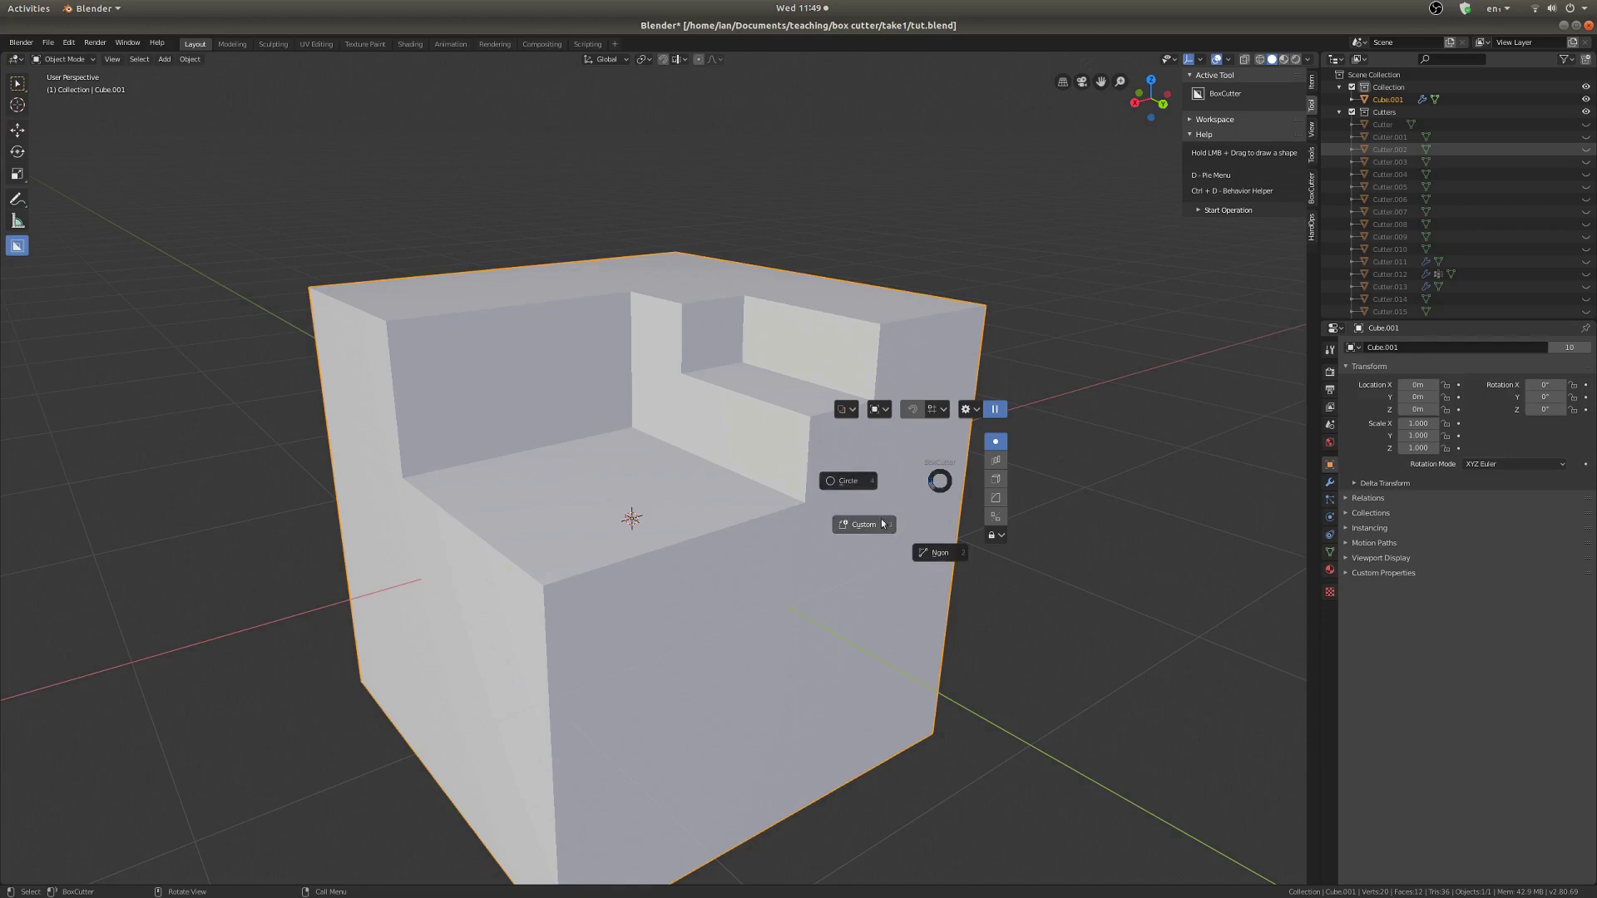
{"action": "left_click", "coordinate": [661, 591]}
{"action": "scroll", "coordinate": [677, 474], "scroll_direction": "up", "scroll_amount": 2}
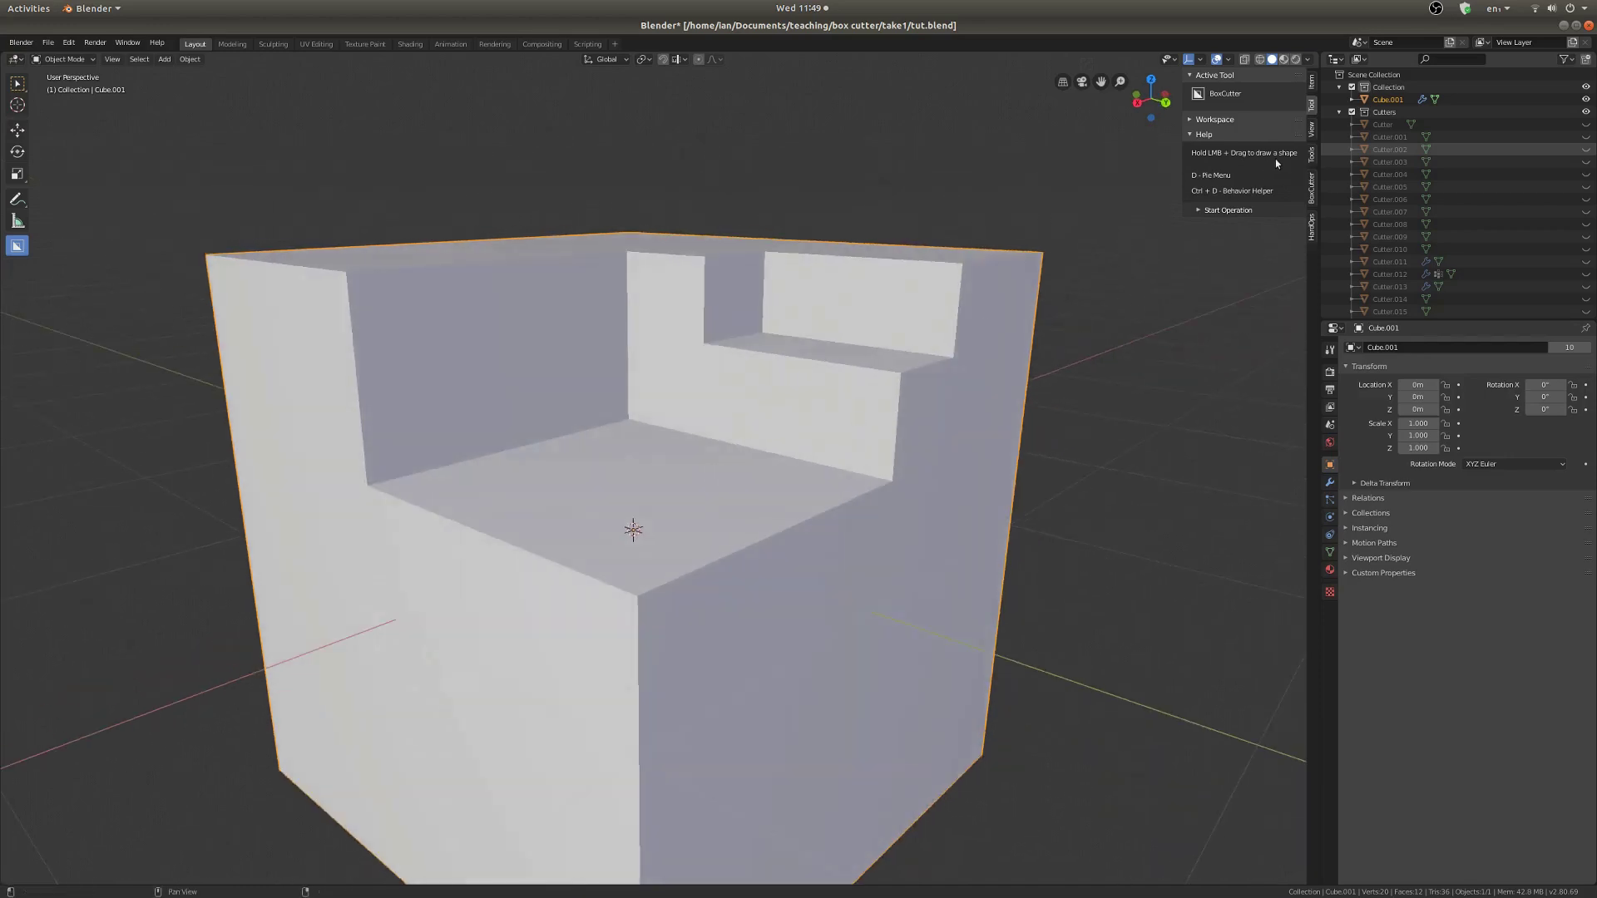
{"action": "left_click", "coordinate": [1312, 196]}
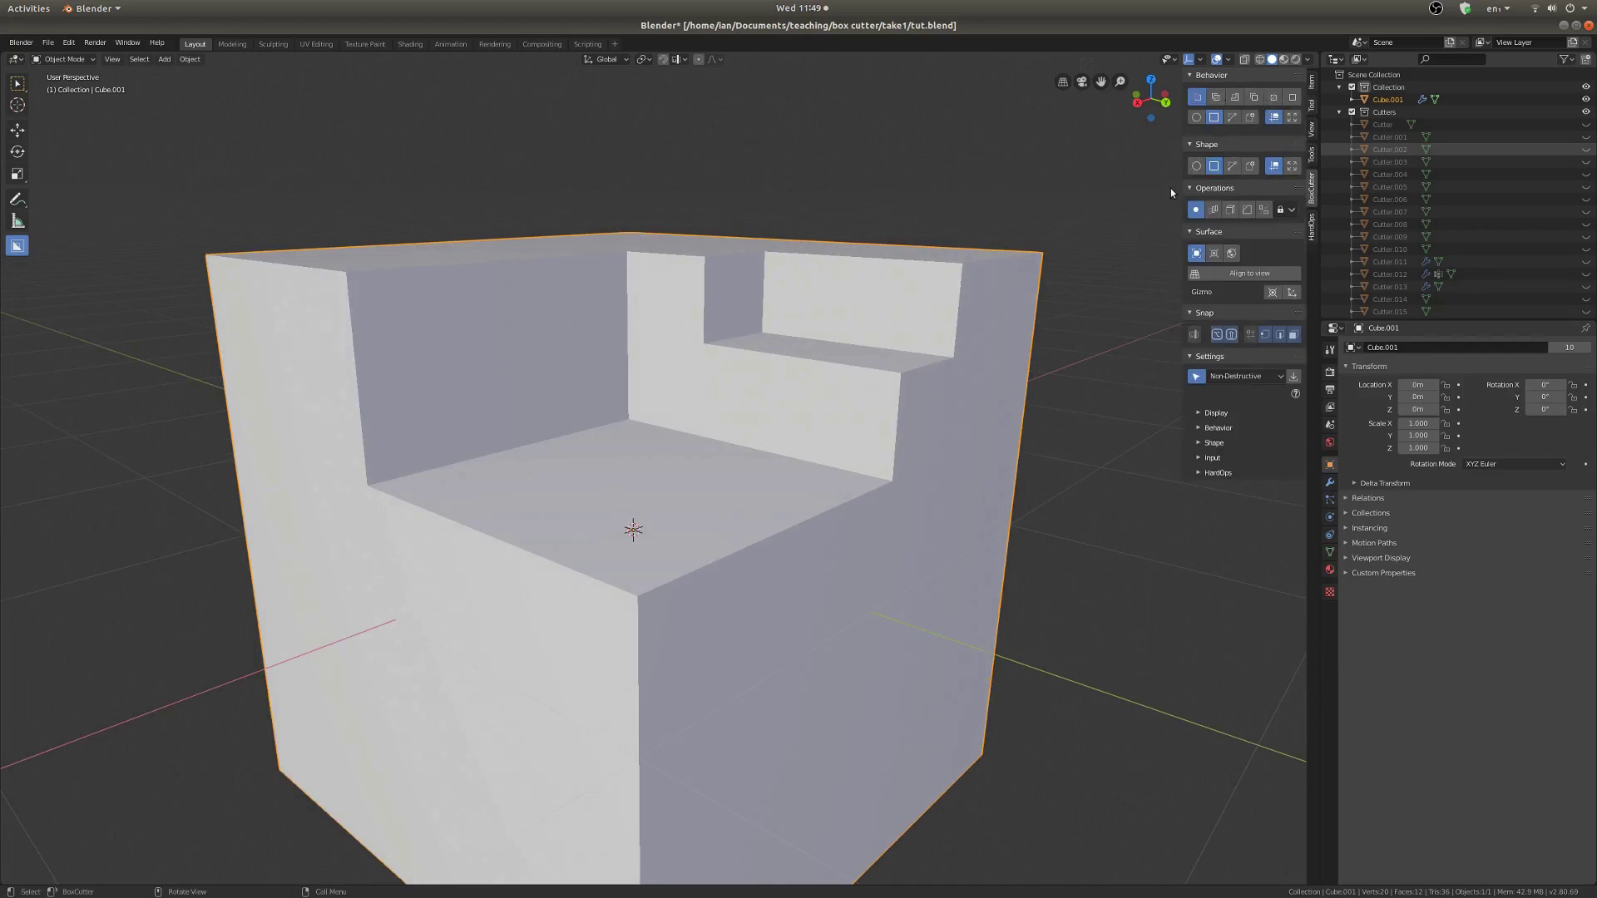
{"action": "key", "text": "d"}
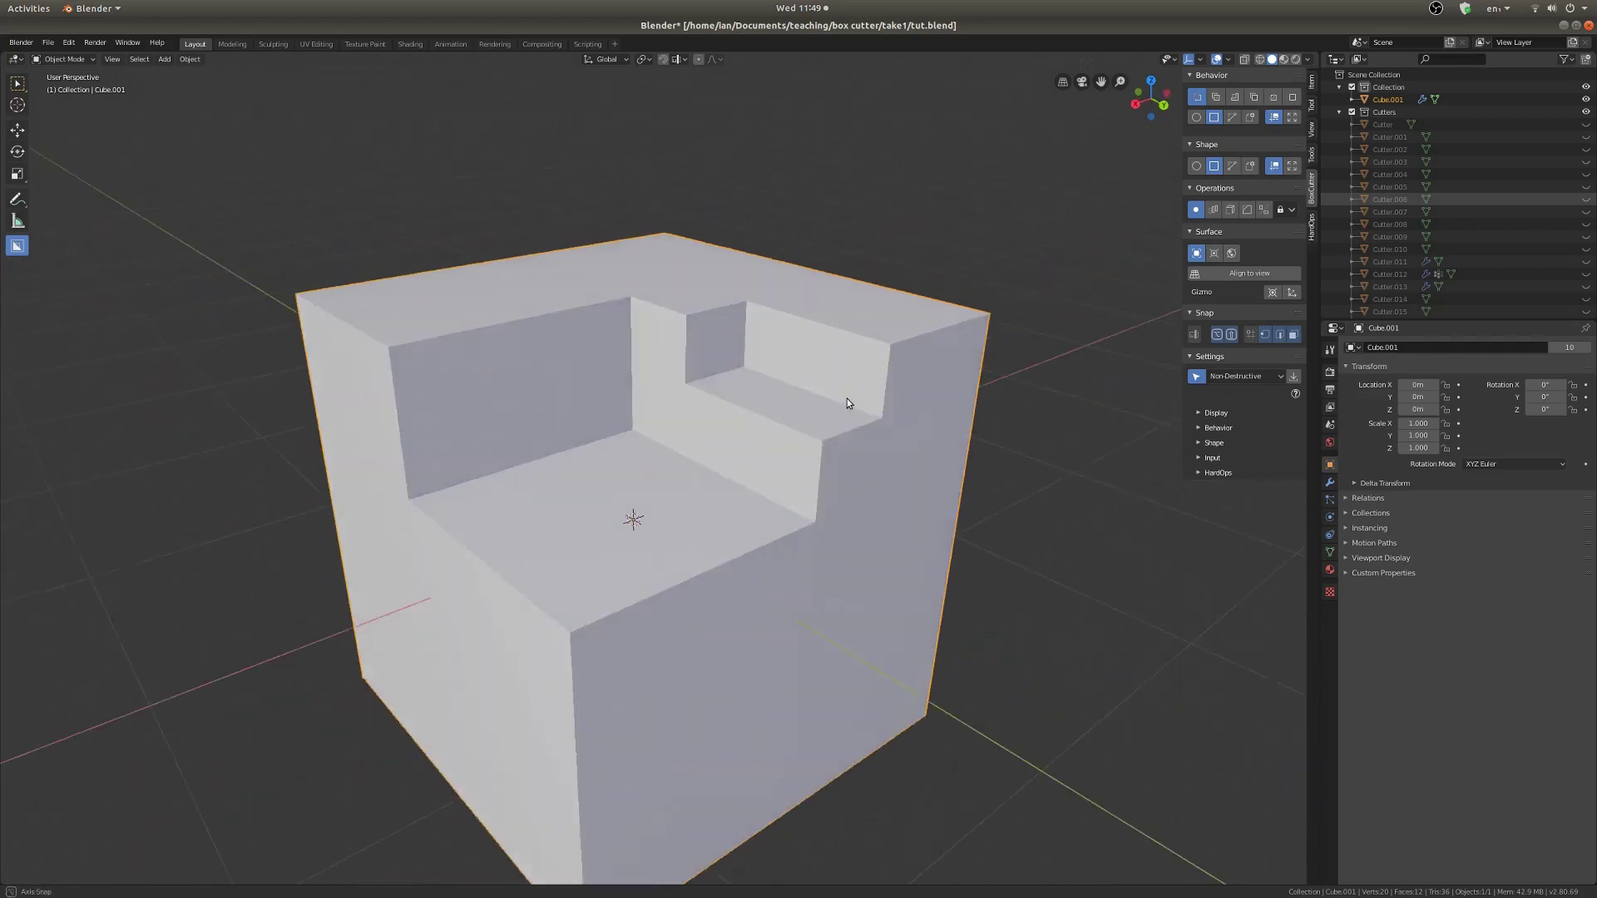
- Change the cutter shape to Circle and cut a round hole into the floor of the large corner cutout
{"action": "middle_click_drag", "start_coordinate": [849, 403], "coordinate": [816, 460]}
{"action": "scroll", "coordinate": [788, 462], "scroll_direction": "up", "scroll_amount": 3}
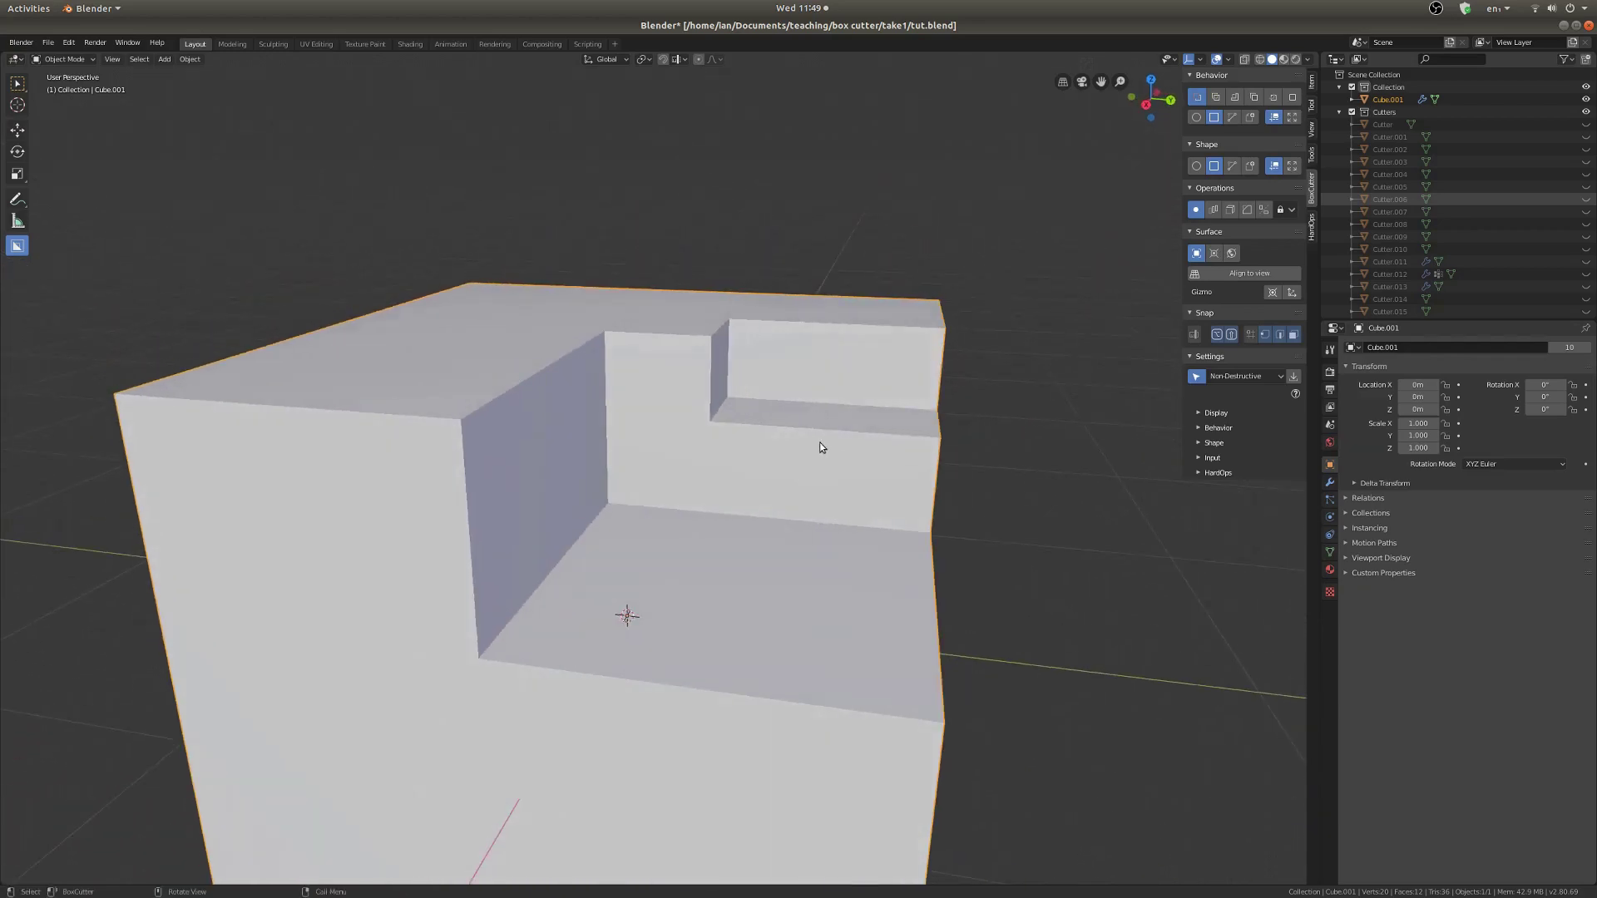
{"action": "key", "text": "d"}
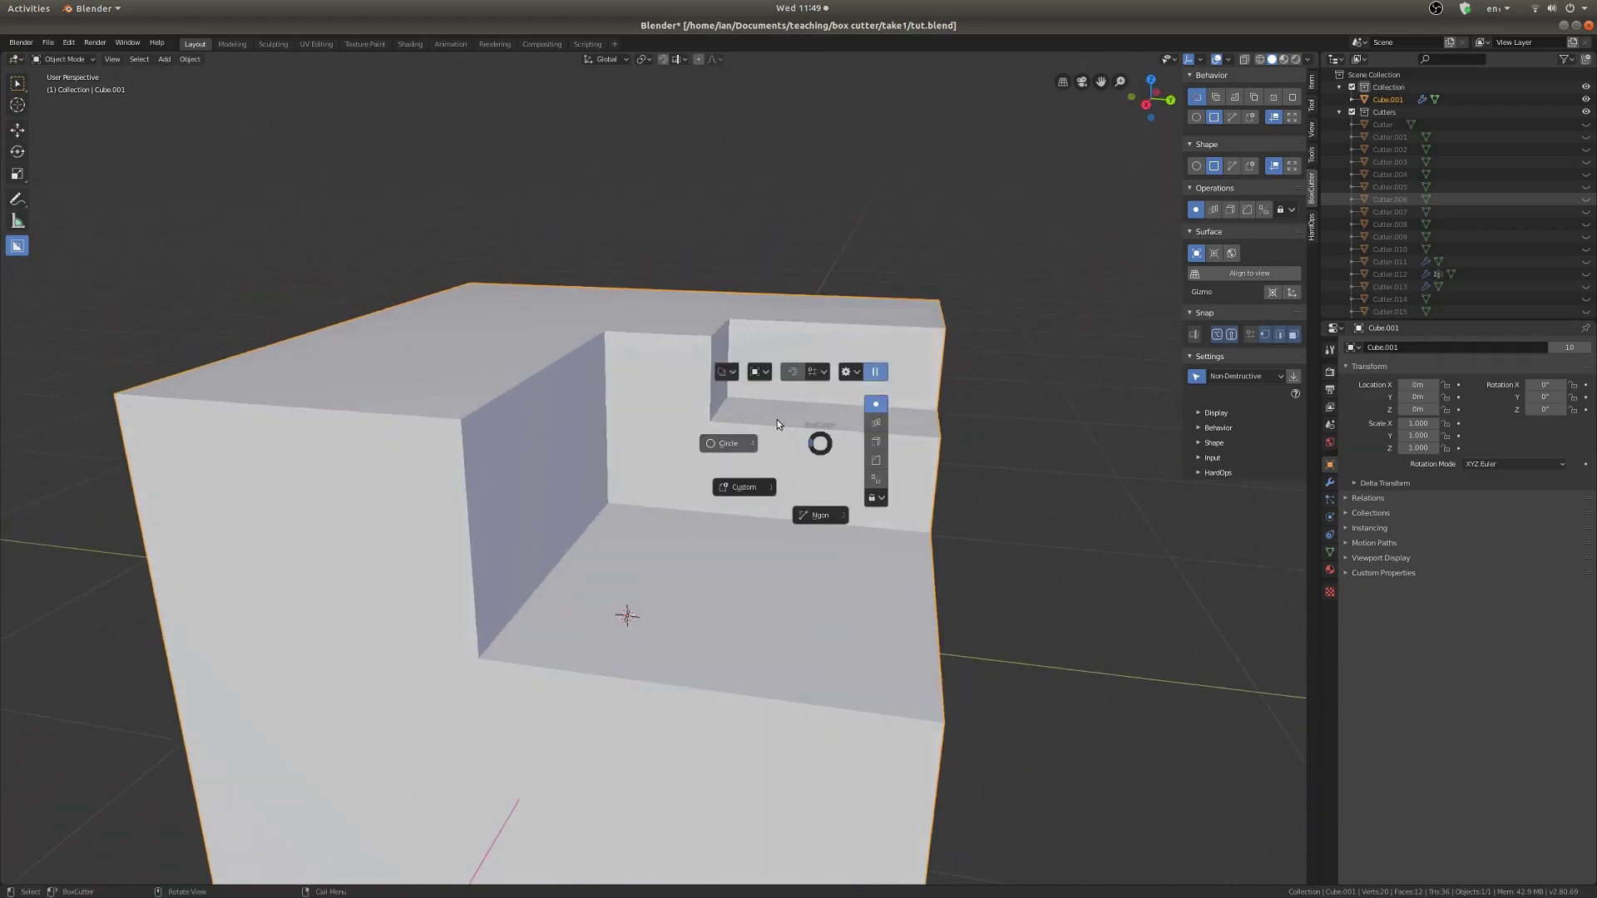
{"action": "left_click", "coordinate": [719, 443]}
{"action": "middle_click_drag", "start_coordinate": [656, 482], "coordinate": [742, 572]}
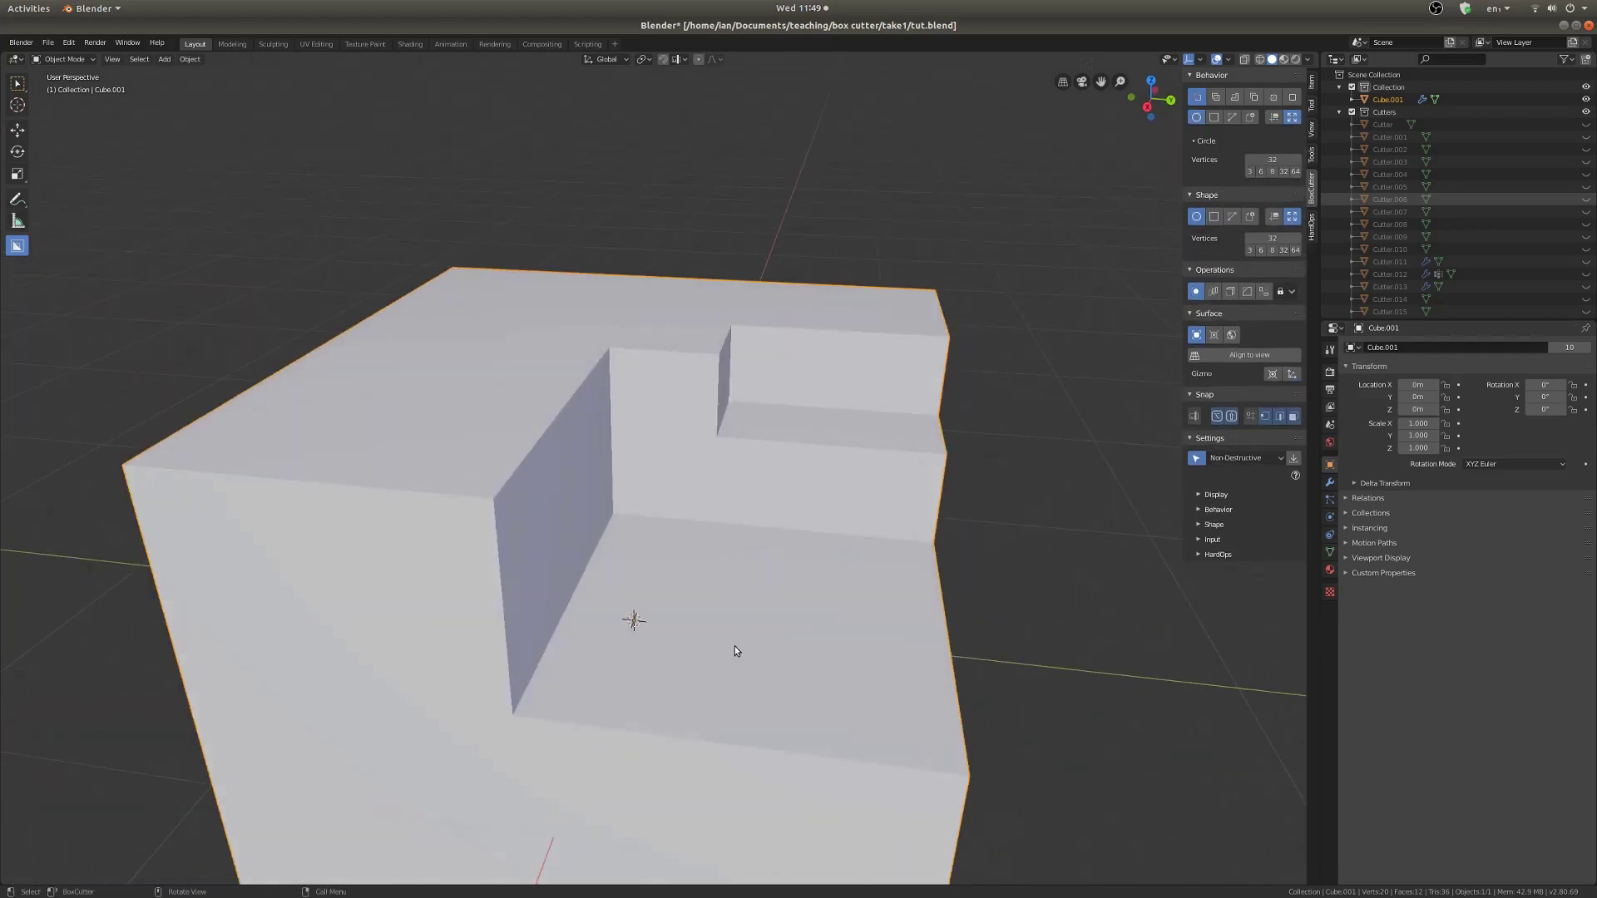
{"action": "left_click_drag", "start_coordinate": [735, 648], "coordinate": [941, 706]}
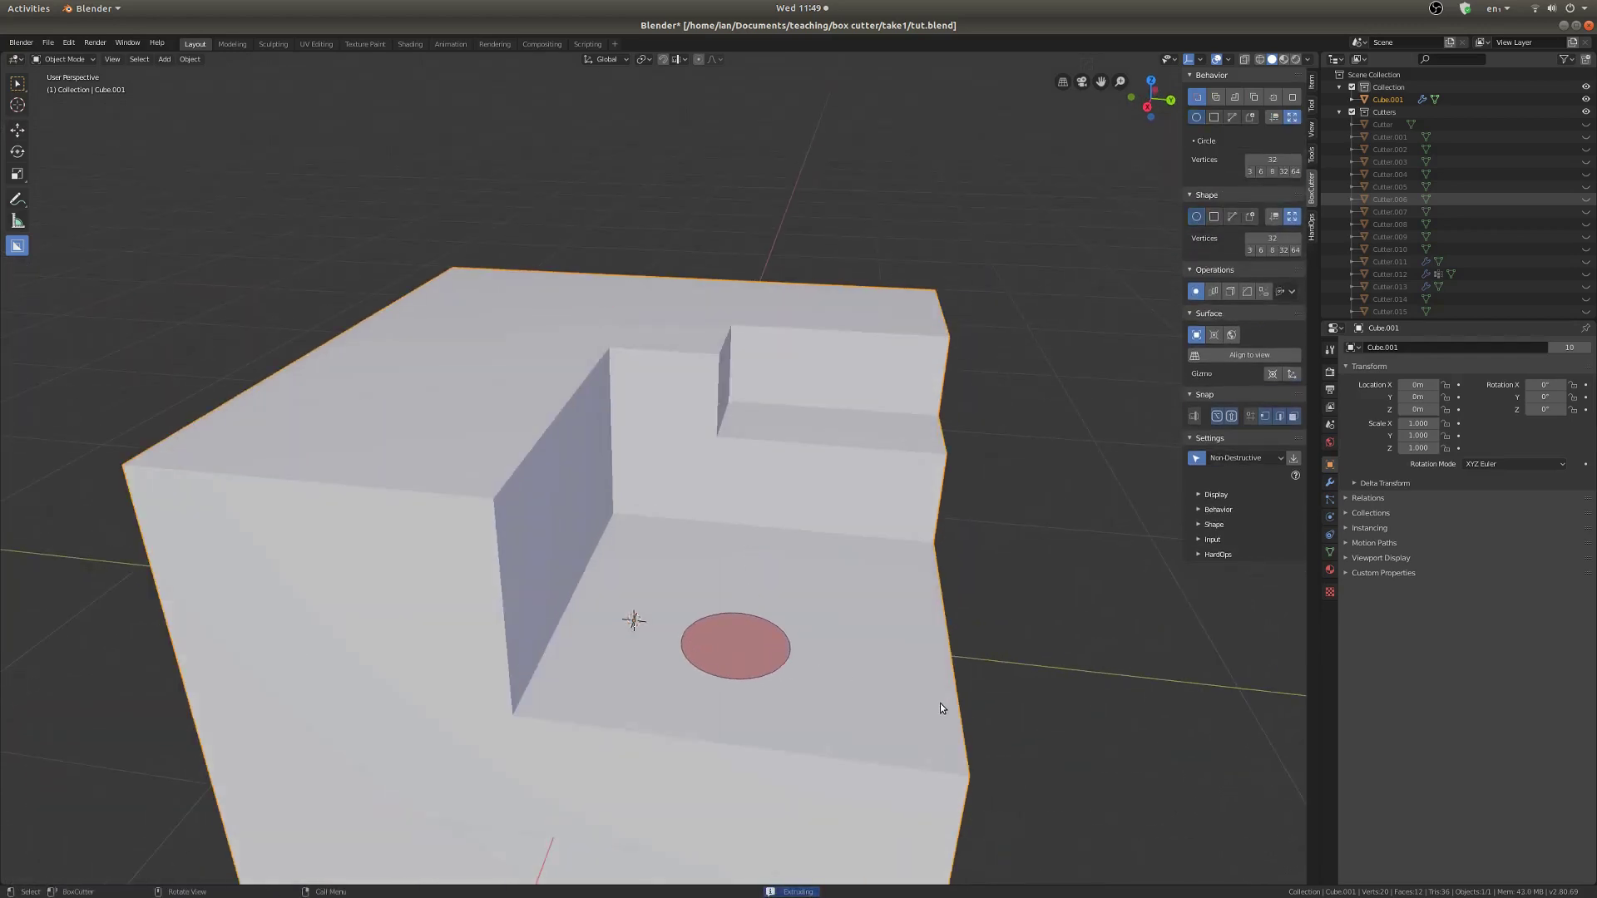
{"action": "middle_click_drag", "start_coordinate": [892, 691], "coordinate": [900, 664]}
{"action": "left_click", "coordinate": [851, 686]}
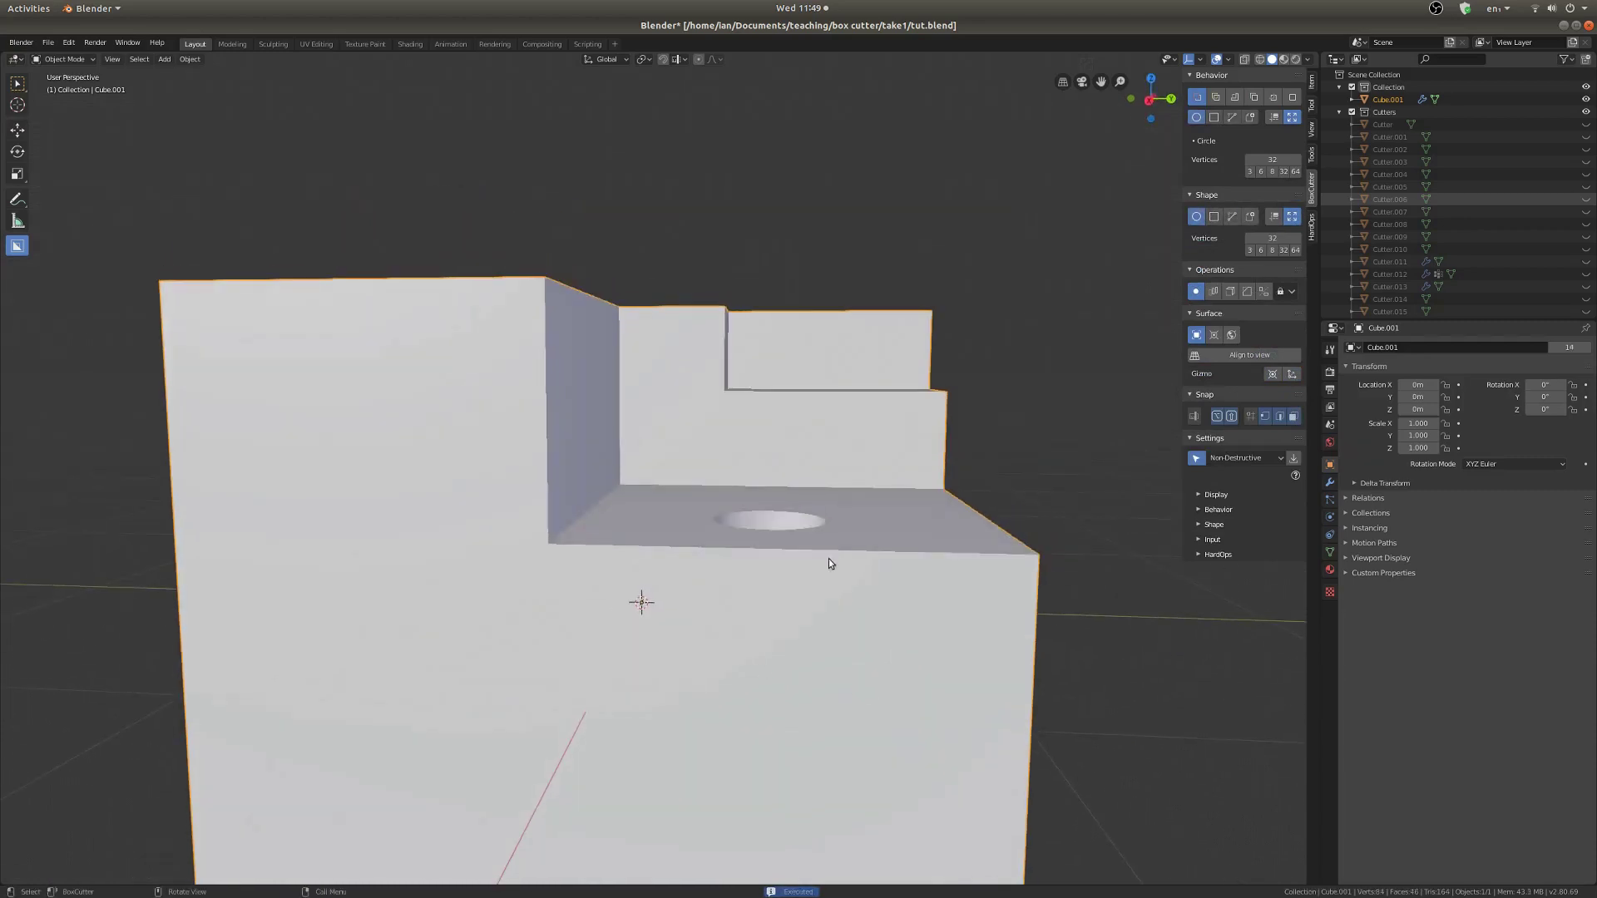
- In Left orthographic view, choose the Ngon shape and outline a cutter over the cube's vertical edge with angled jogs near its upper and lower ends
{"action": "middle_click_drag", "start_coordinate": [706, 642], "coordinate": [864, 524]}
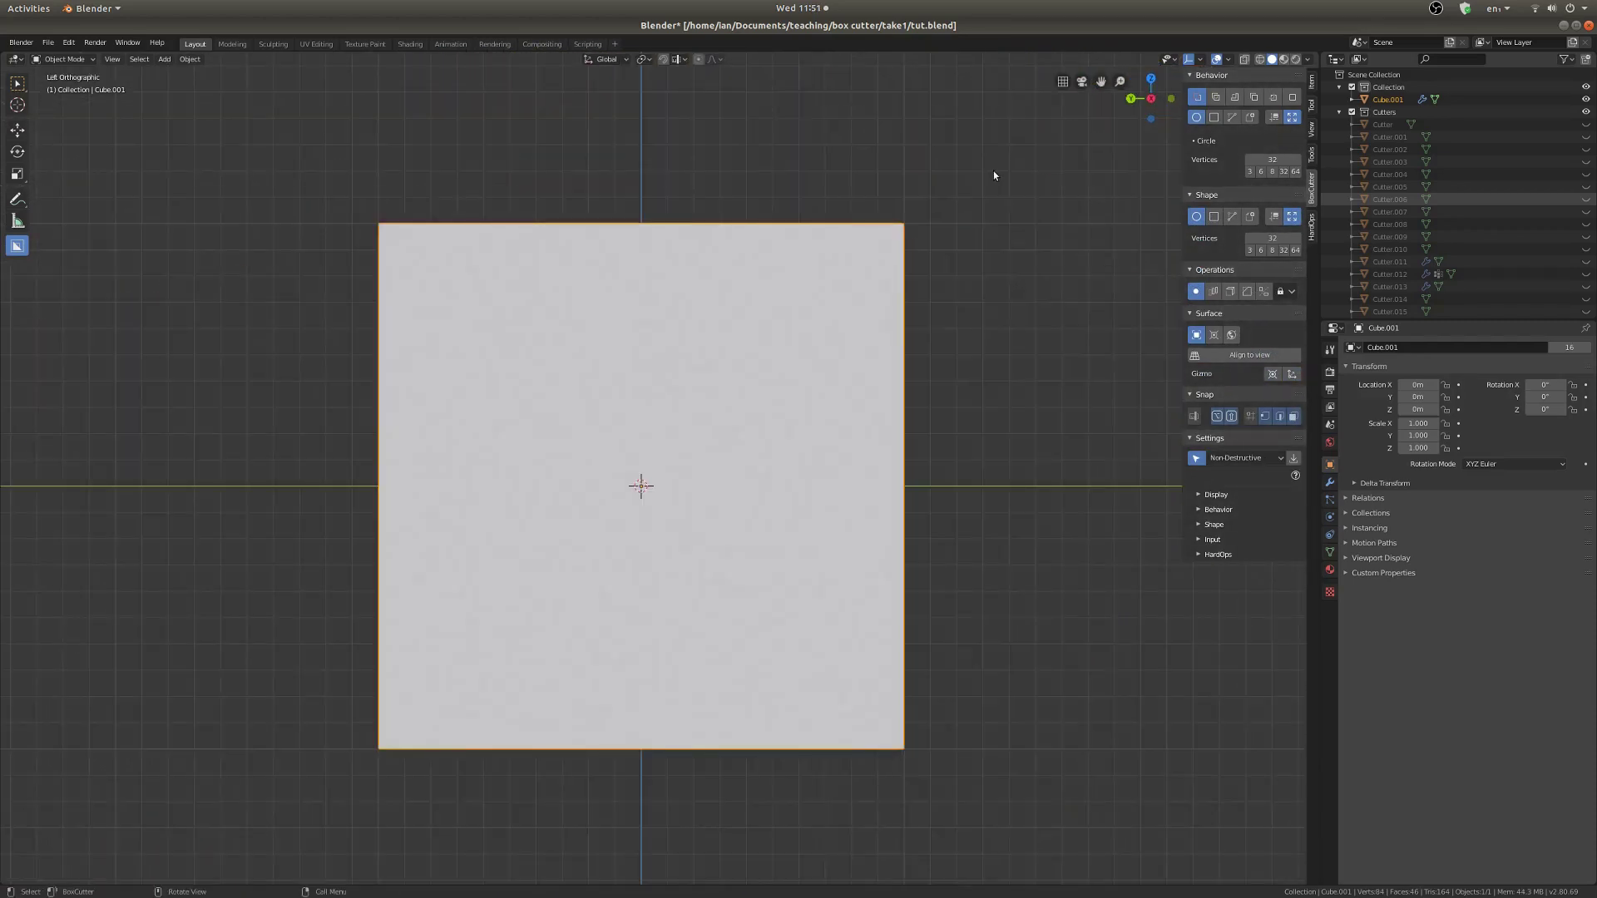
{"action": "key", "text": "d"}
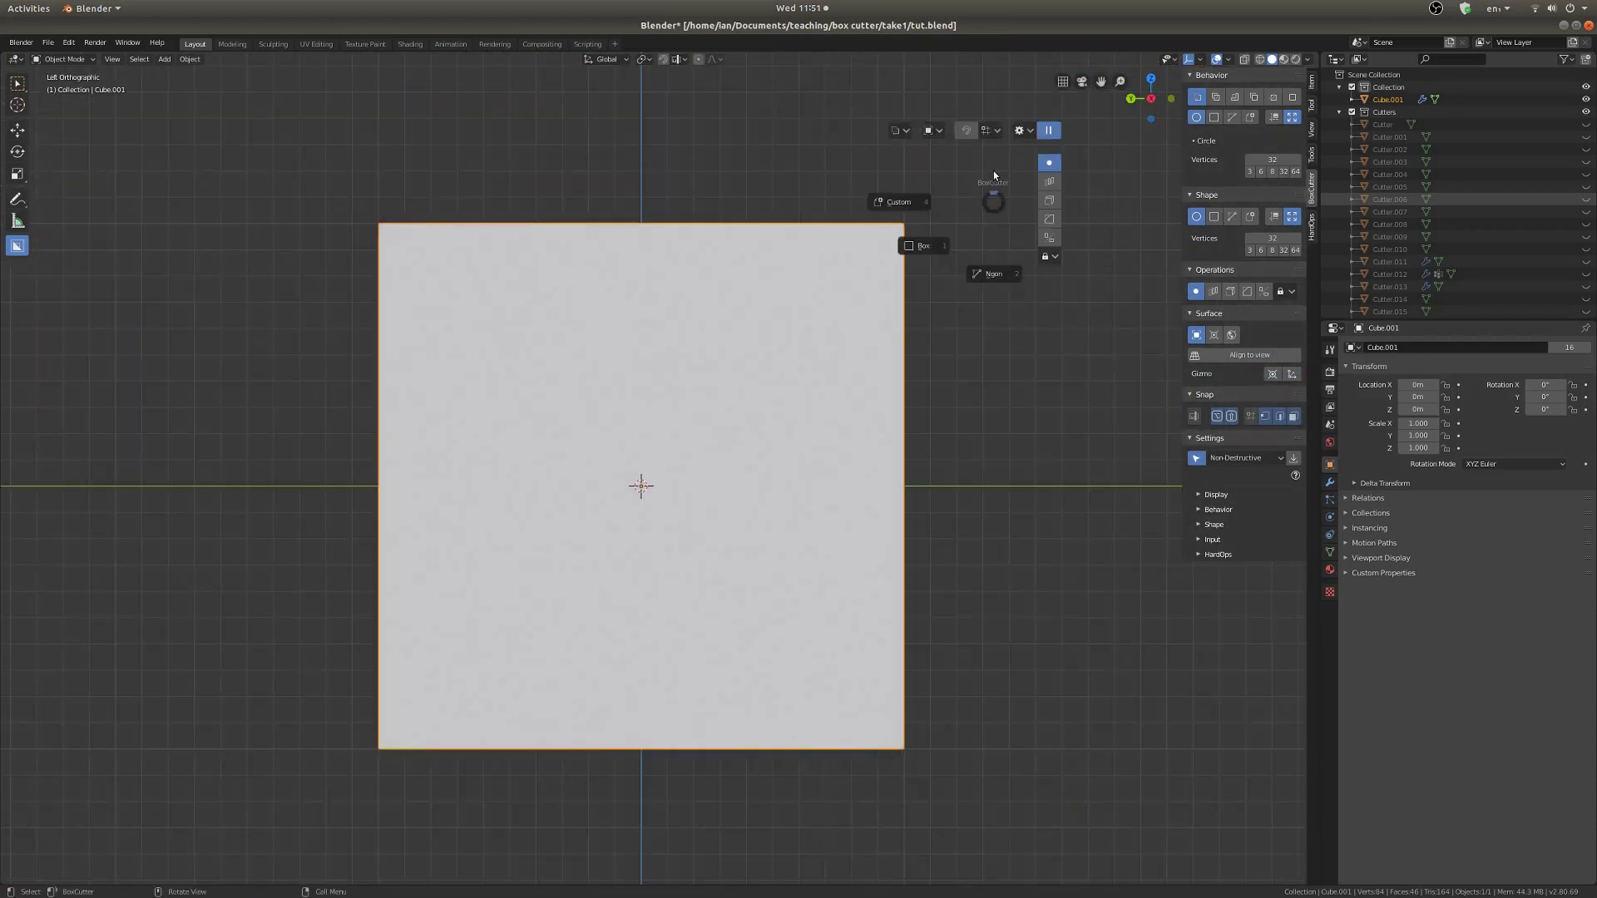
{"action": "left_click", "coordinate": [992, 276]}
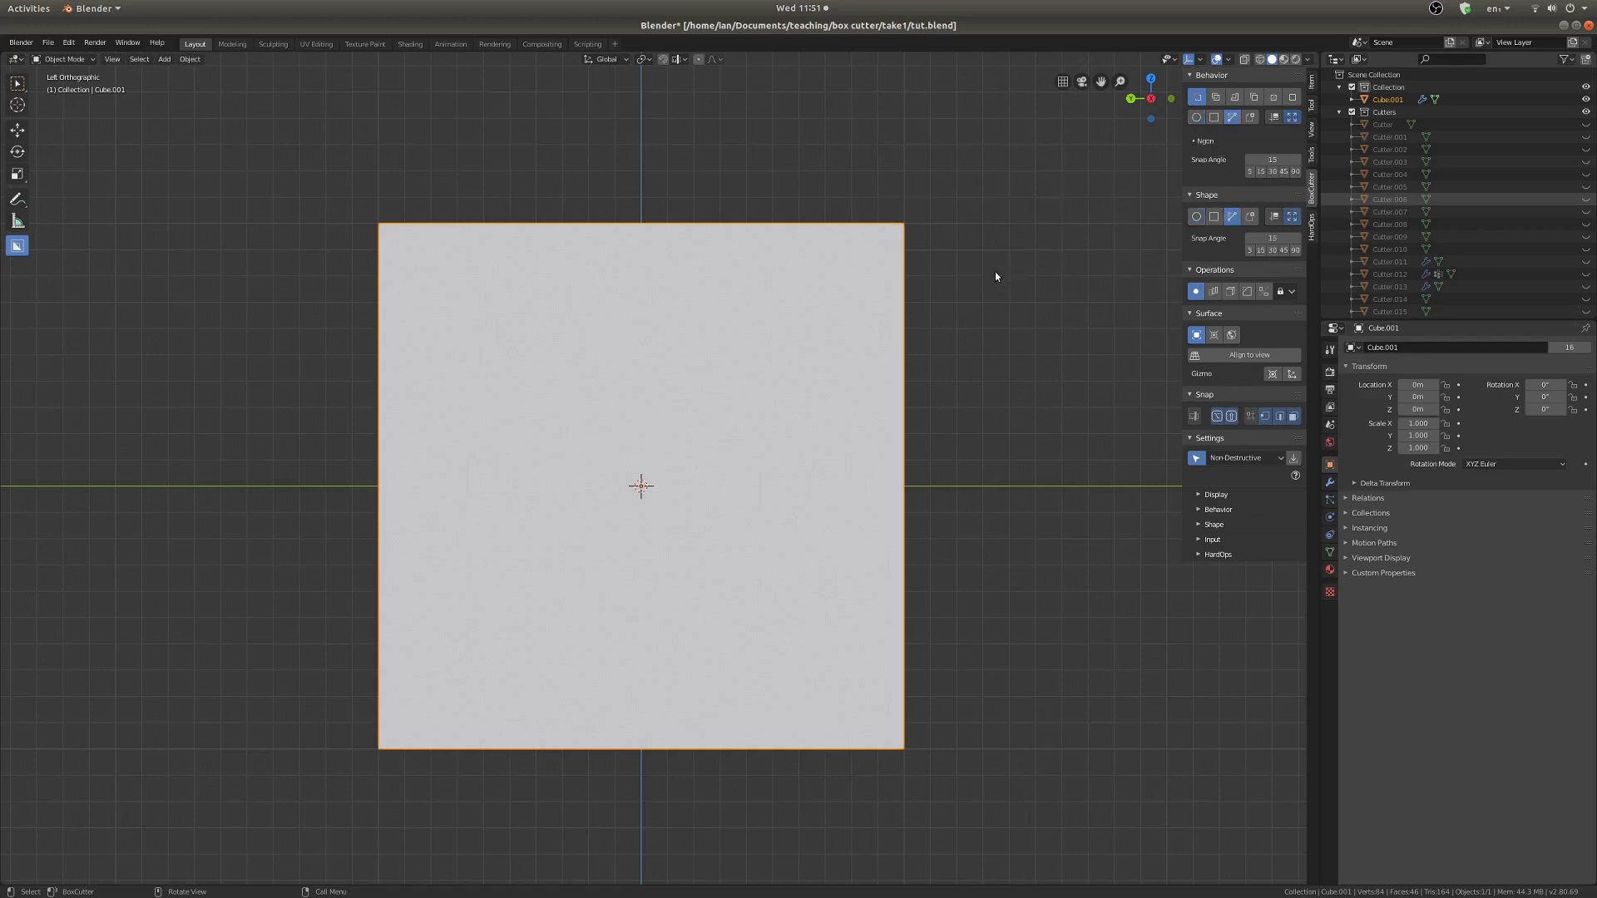
{"action": "left_click", "coordinate": [828, 143]}
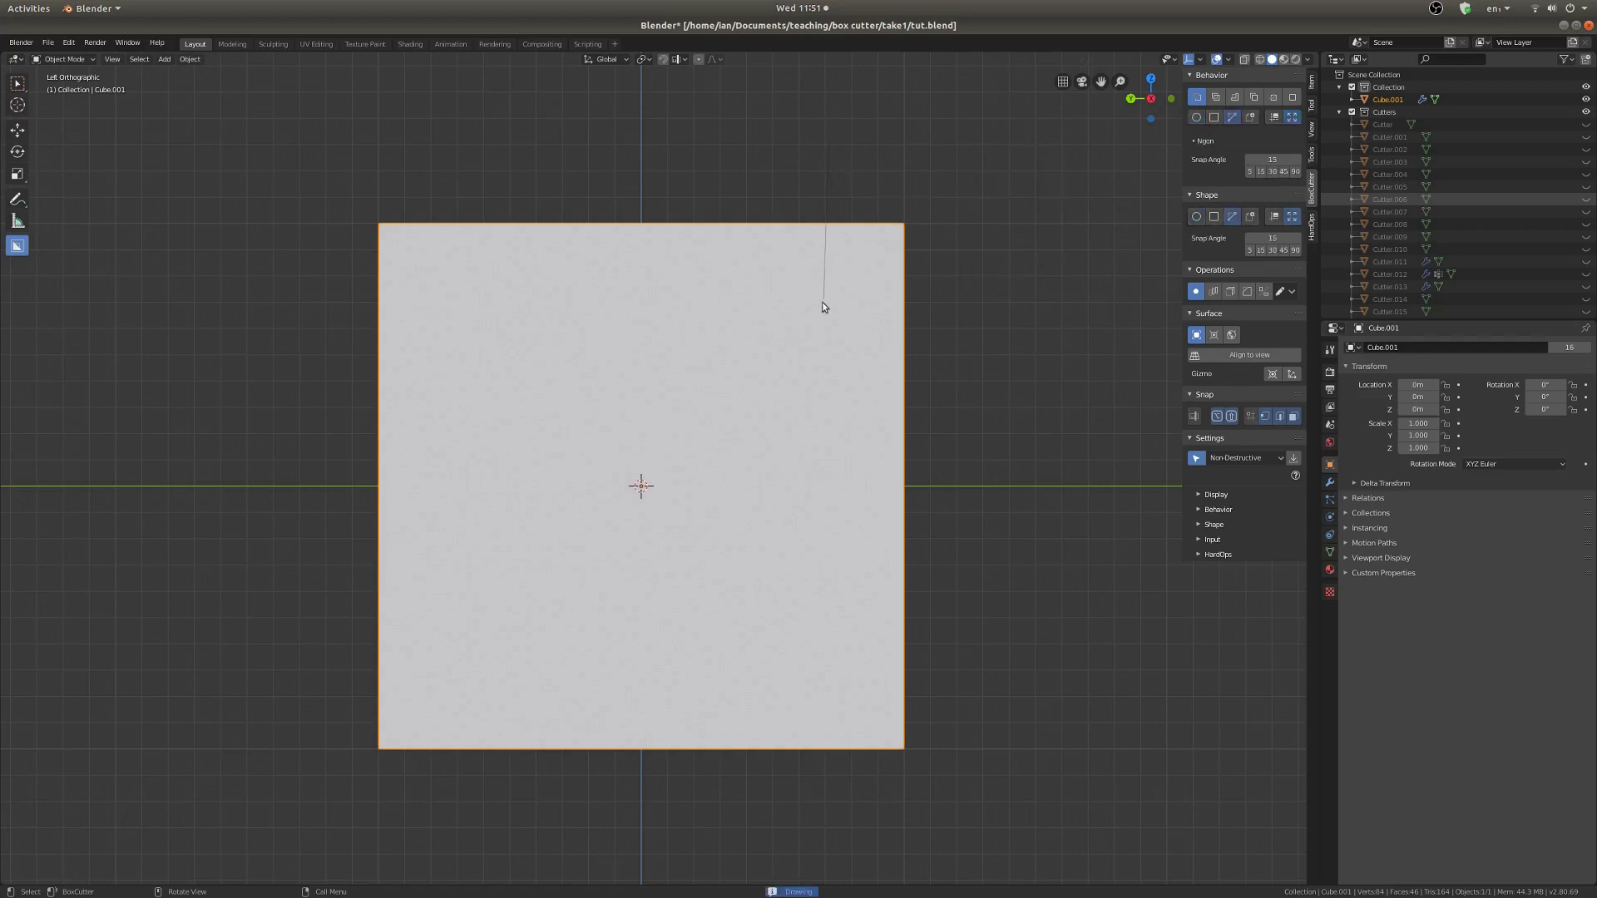
{"action": "left_click", "coordinate": [832, 310]}
{"action": "left_click", "coordinate": [866, 349]}
{"action": "left_click", "coordinate": [866, 586]}
{"action": "left_click", "coordinate": [820, 639]}
{"action": "left_click", "coordinate": [813, 812]}
{"action": "left_click", "coordinate": [982, 805]}
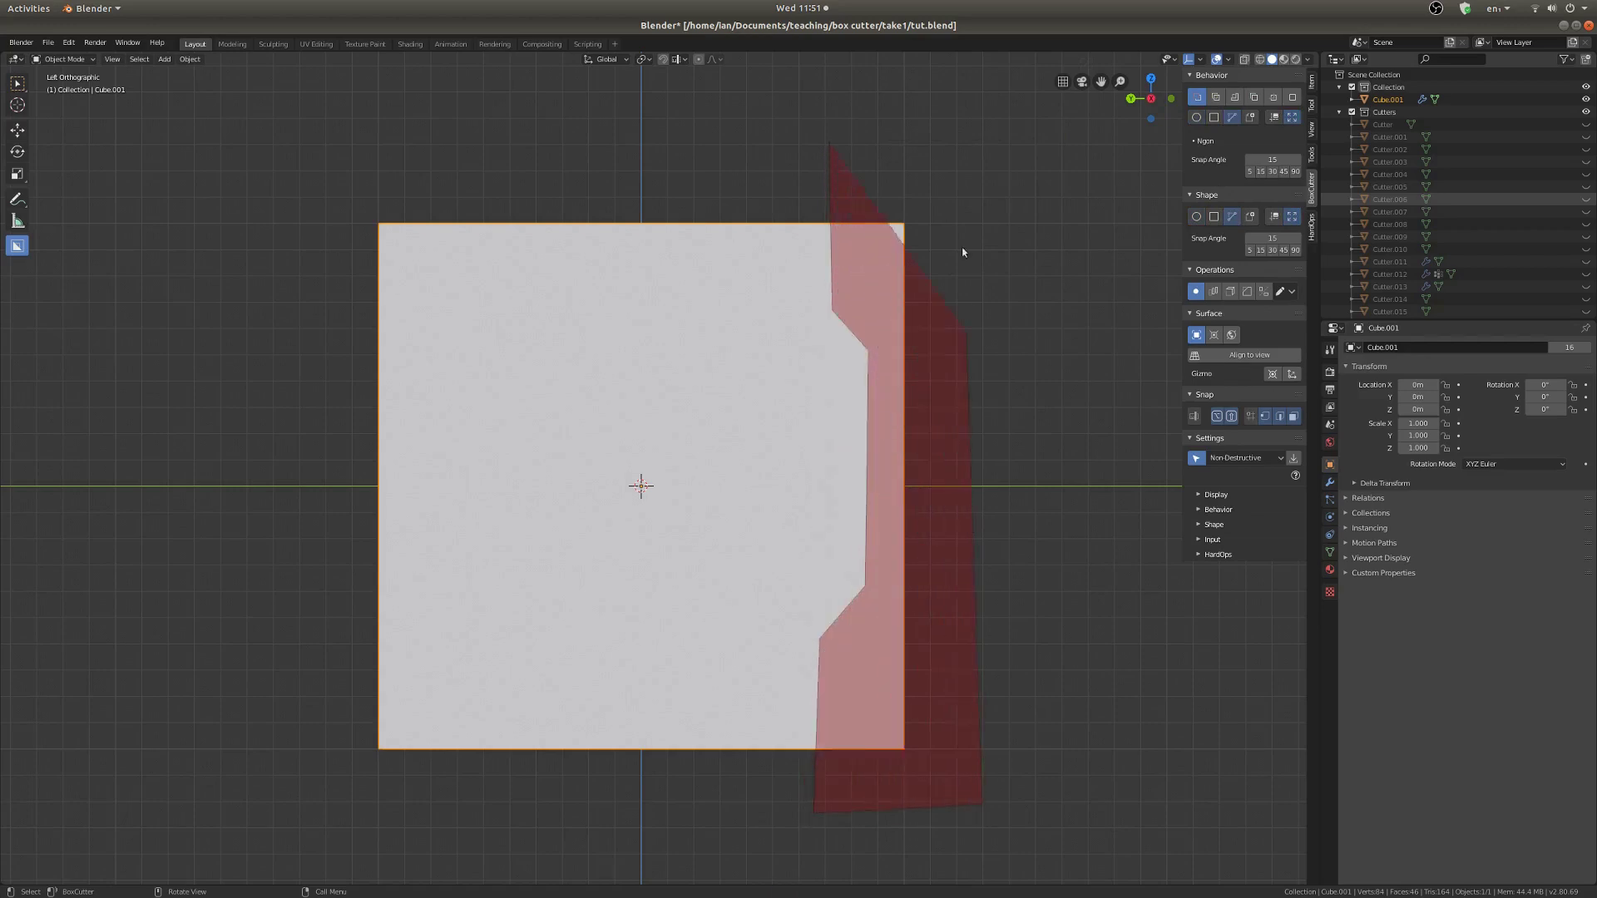
{"action": "left_click", "coordinate": [953, 163]}
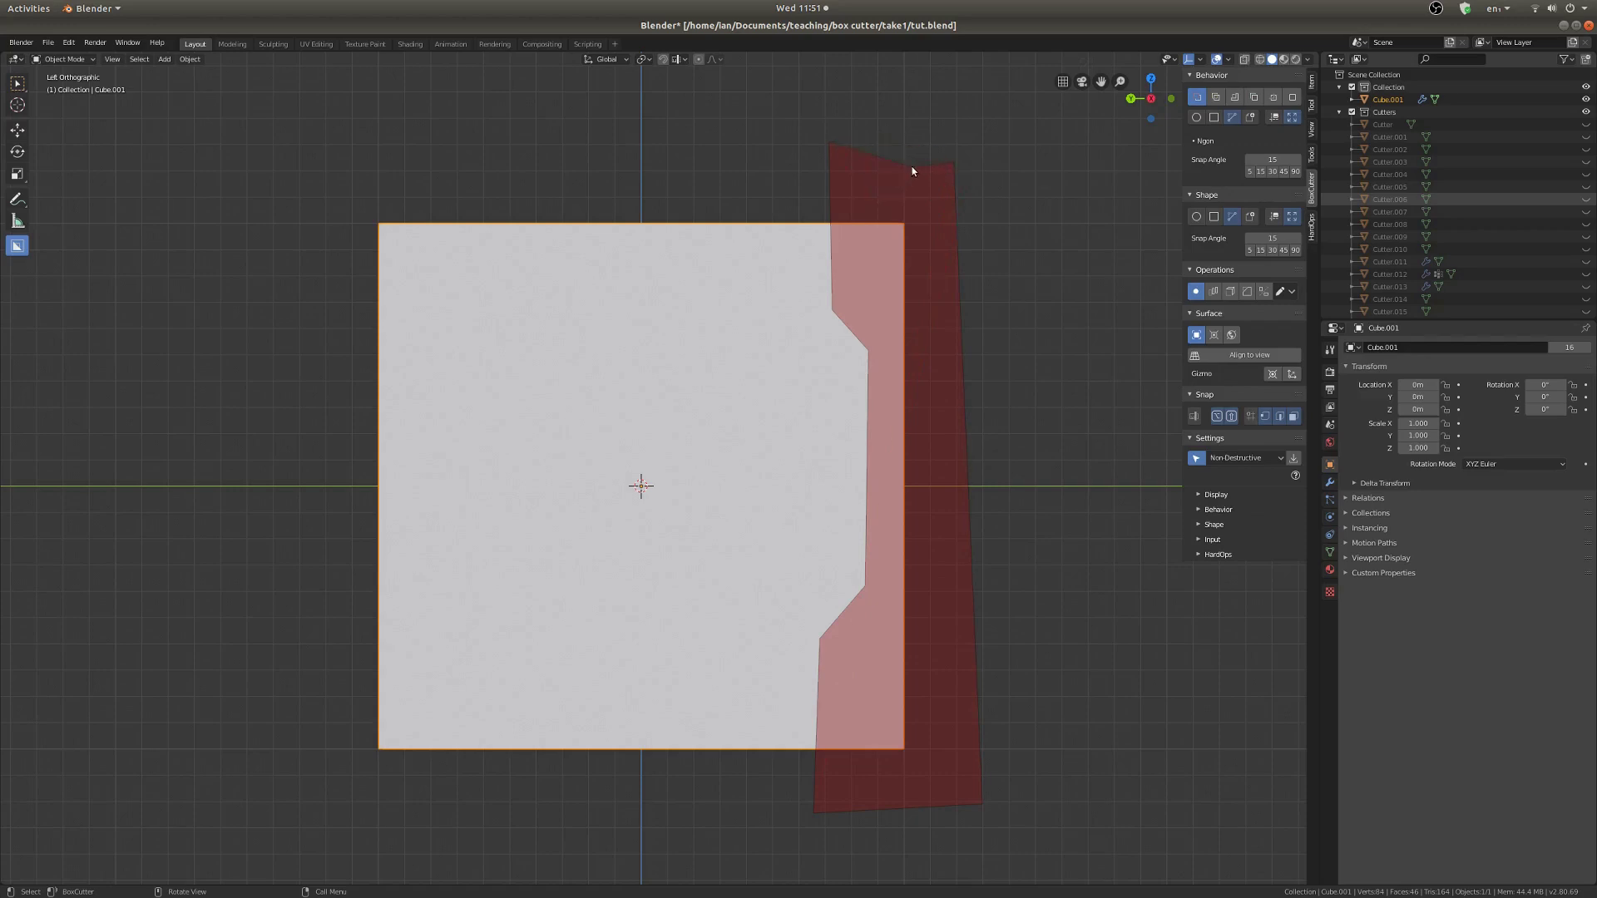
- Extrude the Ngon cutter partway across the block's width and apply the cut
{"action": "middle_click_drag", "start_coordinate": [938, 351], "coordinate": [820, 472]}
{"action": "scroll", "coordinate": [815, 471], "scroll_direction": "down", "scroll_amount": 3}
{"action": "mouse_move", "coordinate": [606, 459]}
{"action": "middle_mouse_down"}
{"action": "mouse_move", "coordinate": [641, 460]}
{"action": "mouse_move", "coordinate": [606, 486]}
{"action": "middle_mouse_up"}
{"action": "key", "text": "e"}
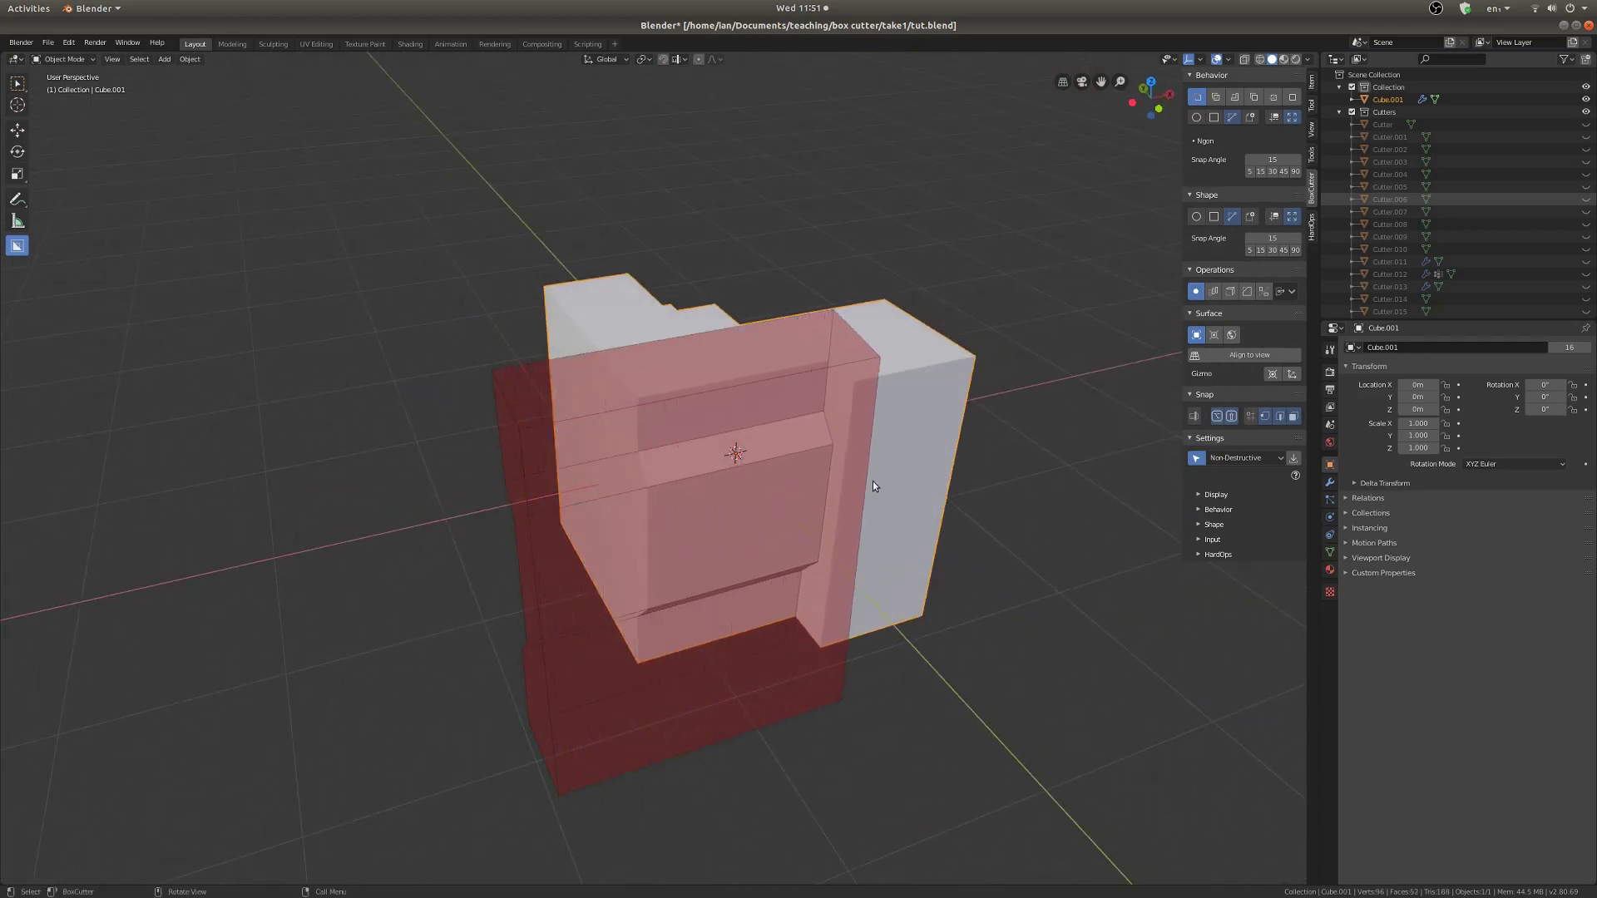
{"action": "left_click", "coordinate": [845, 485]}
{"action": "middle_click_drag", "start_coordinate": [780, 495], "coordinate": [601, 489]}
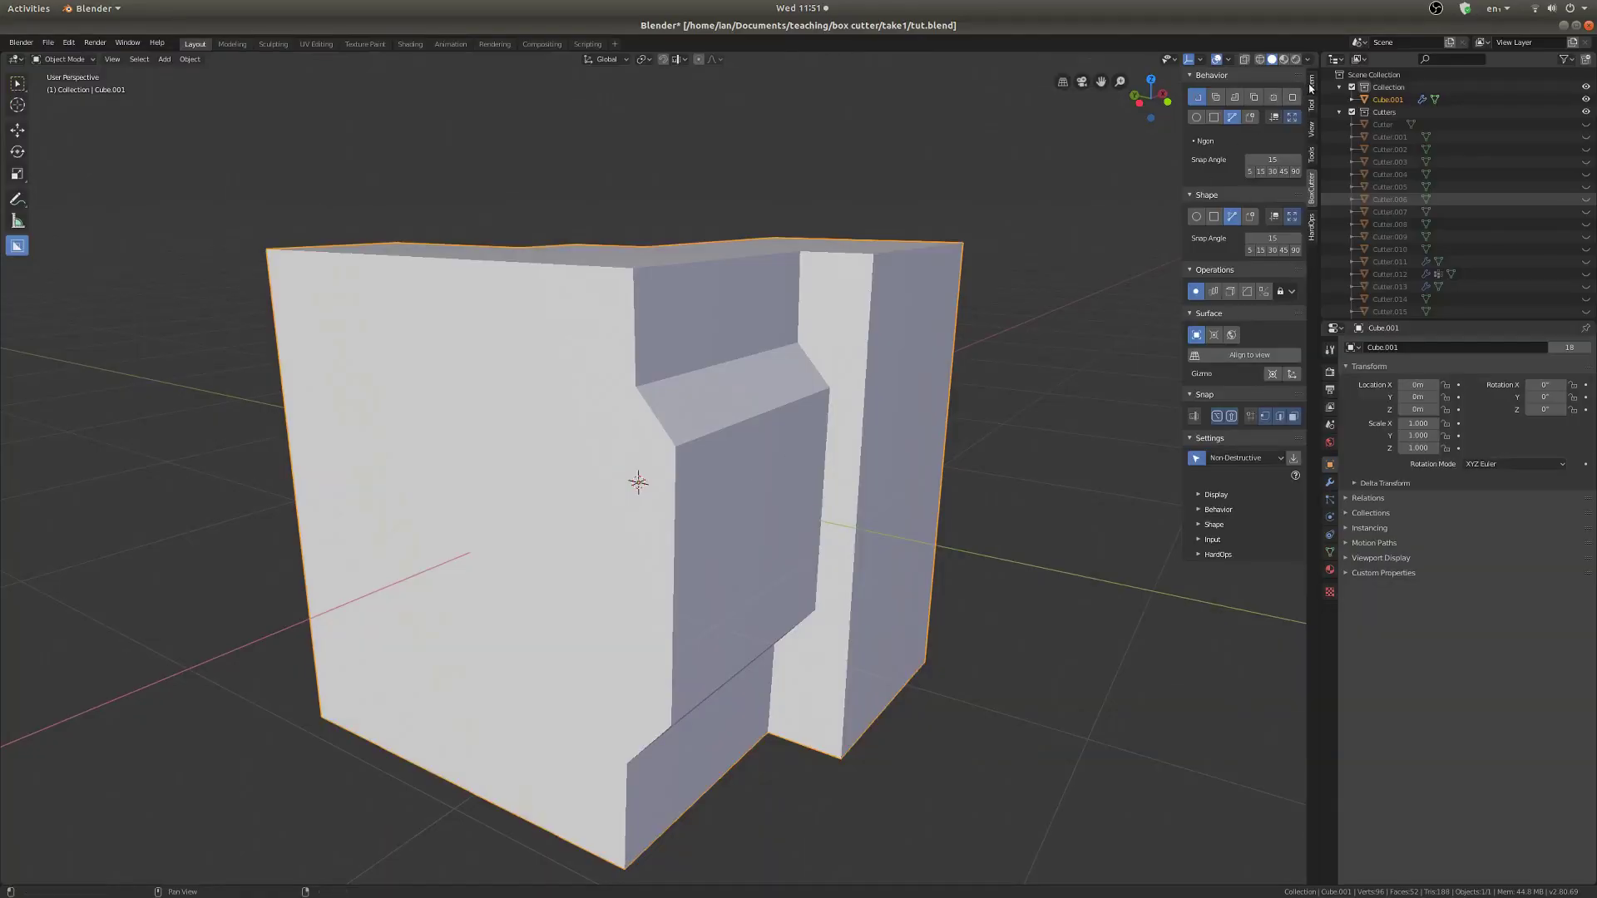
- With the active tool's help displayed, return the cutter shape to Box and save the file
{"action": "left_click", "coordinate": [1311, 85]}
{"action": "left_click", "coordinate": [1312, 107]}
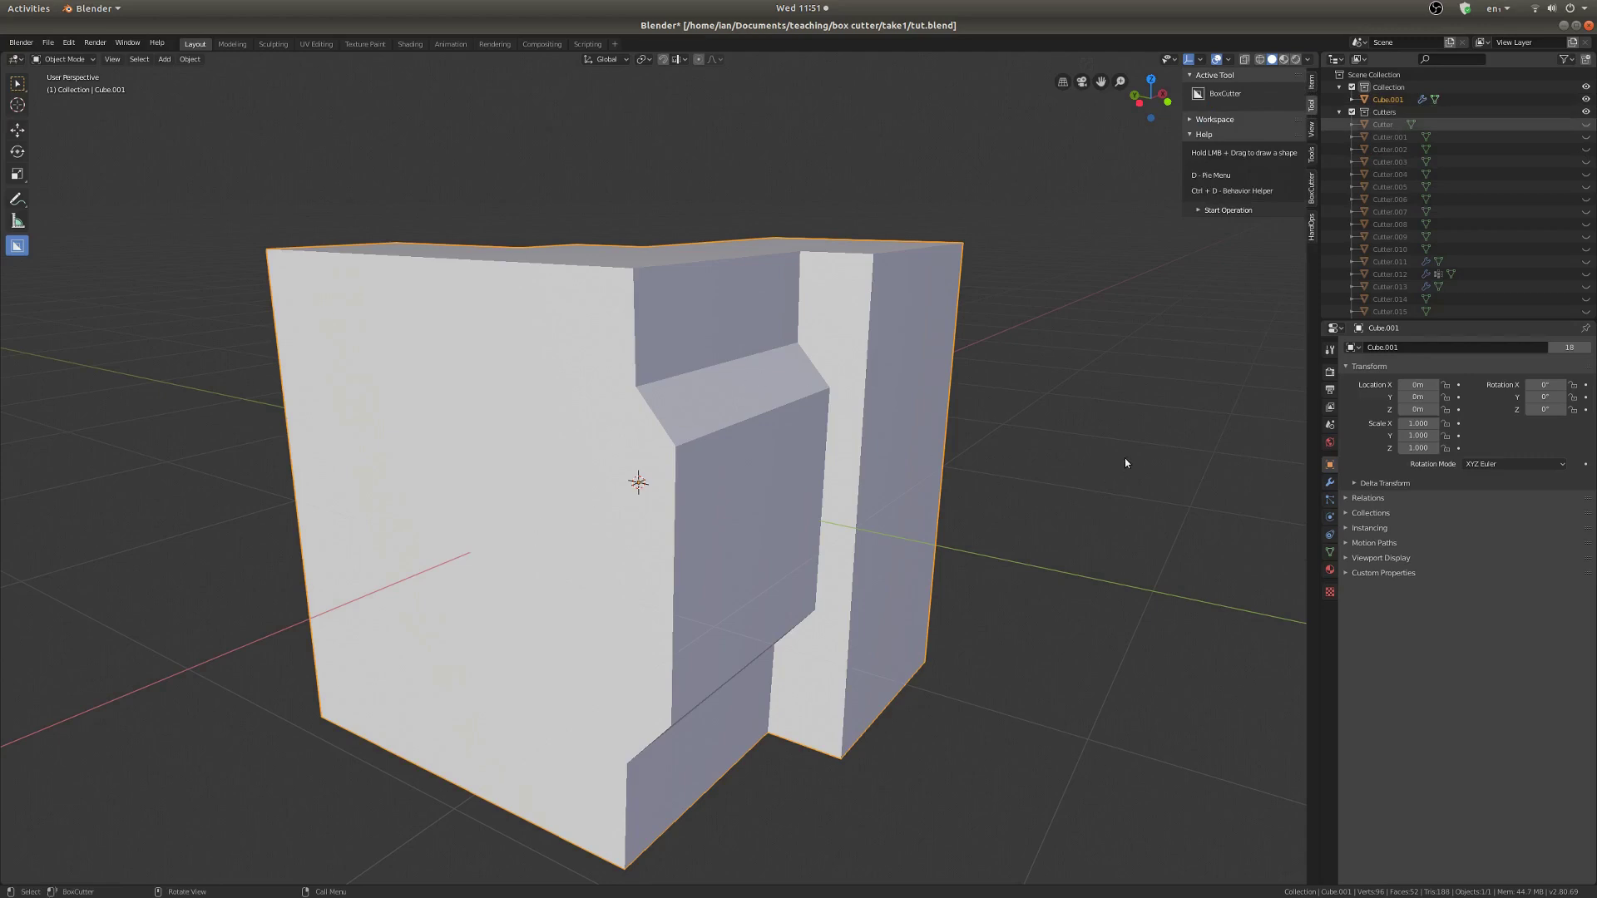
{"action": "key", "text": "d"}
{"action": "key", "text": "ctrl+s"}
- Draw a box cutter over the uncut upper corner on the block's other side, extrude it downward, and lock its shape
{"action": "middle_click_drag", "start_coordinate": [1024, 488], "coordinate": [805, 483]}
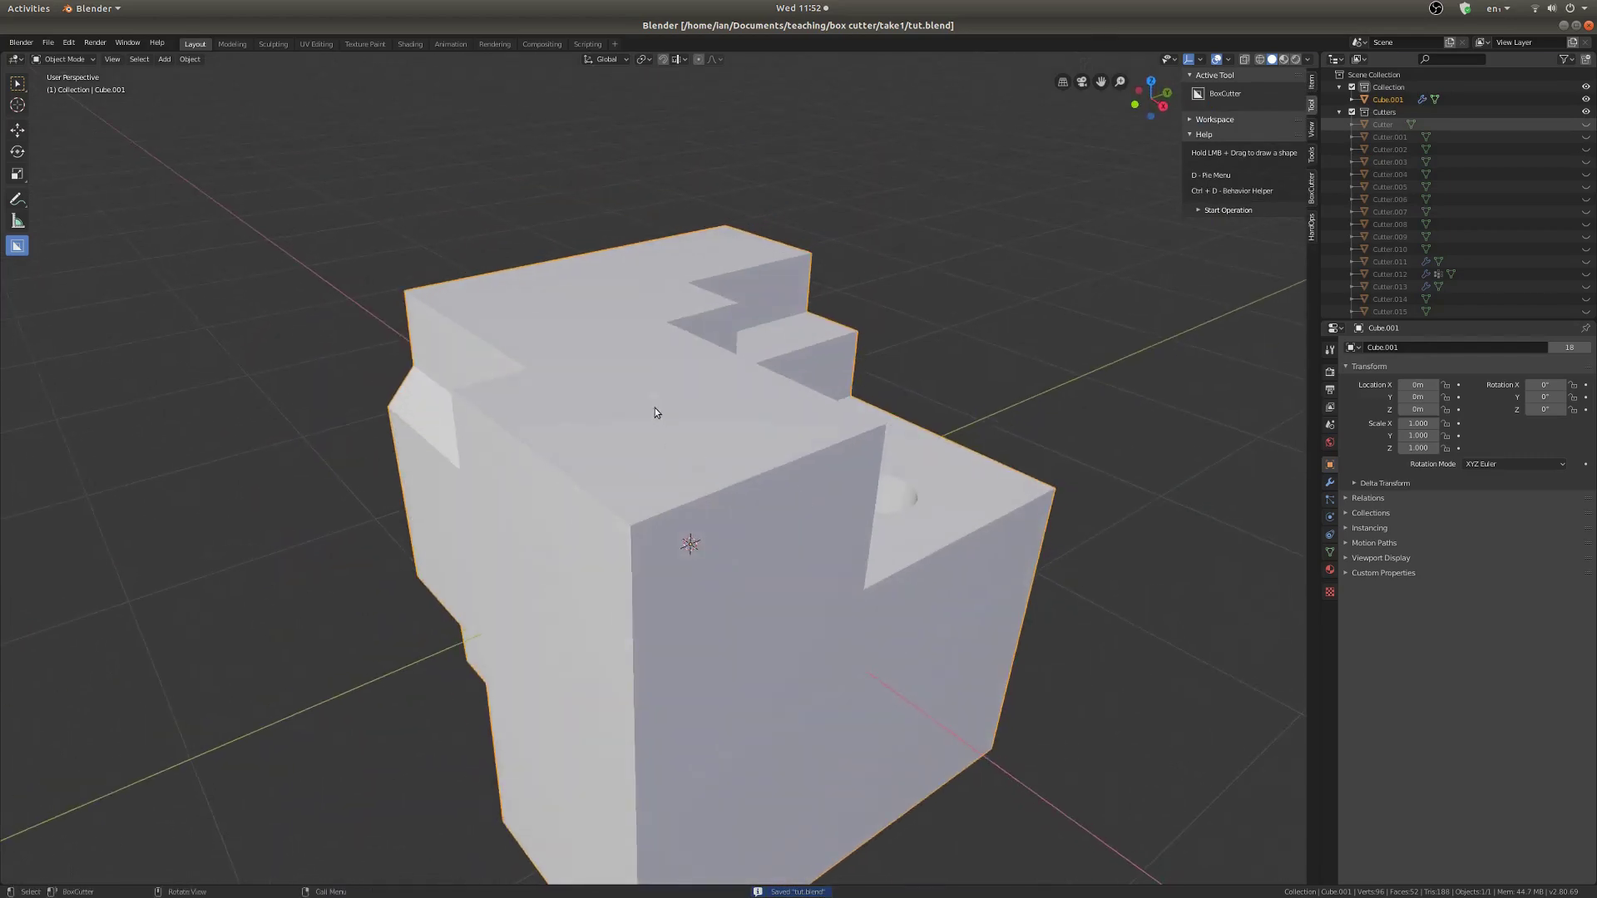
{"action": "left_click_drag", "start_coordinate": [652, 406], "coordinate": [626, 616]}
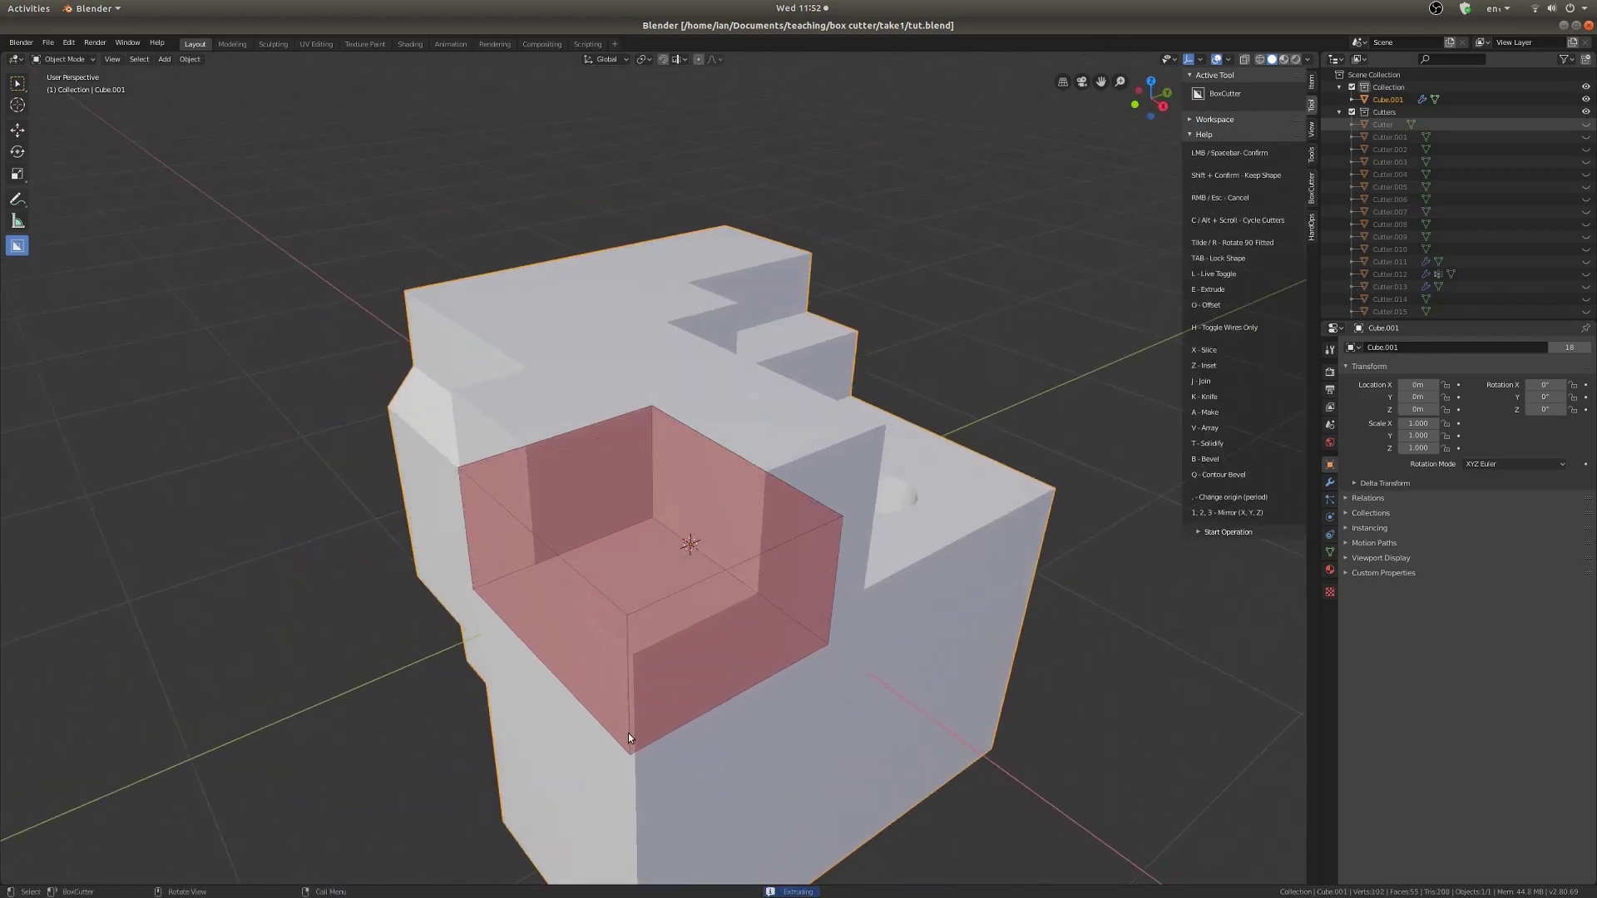
{"action": "key", "text": "Tab"}
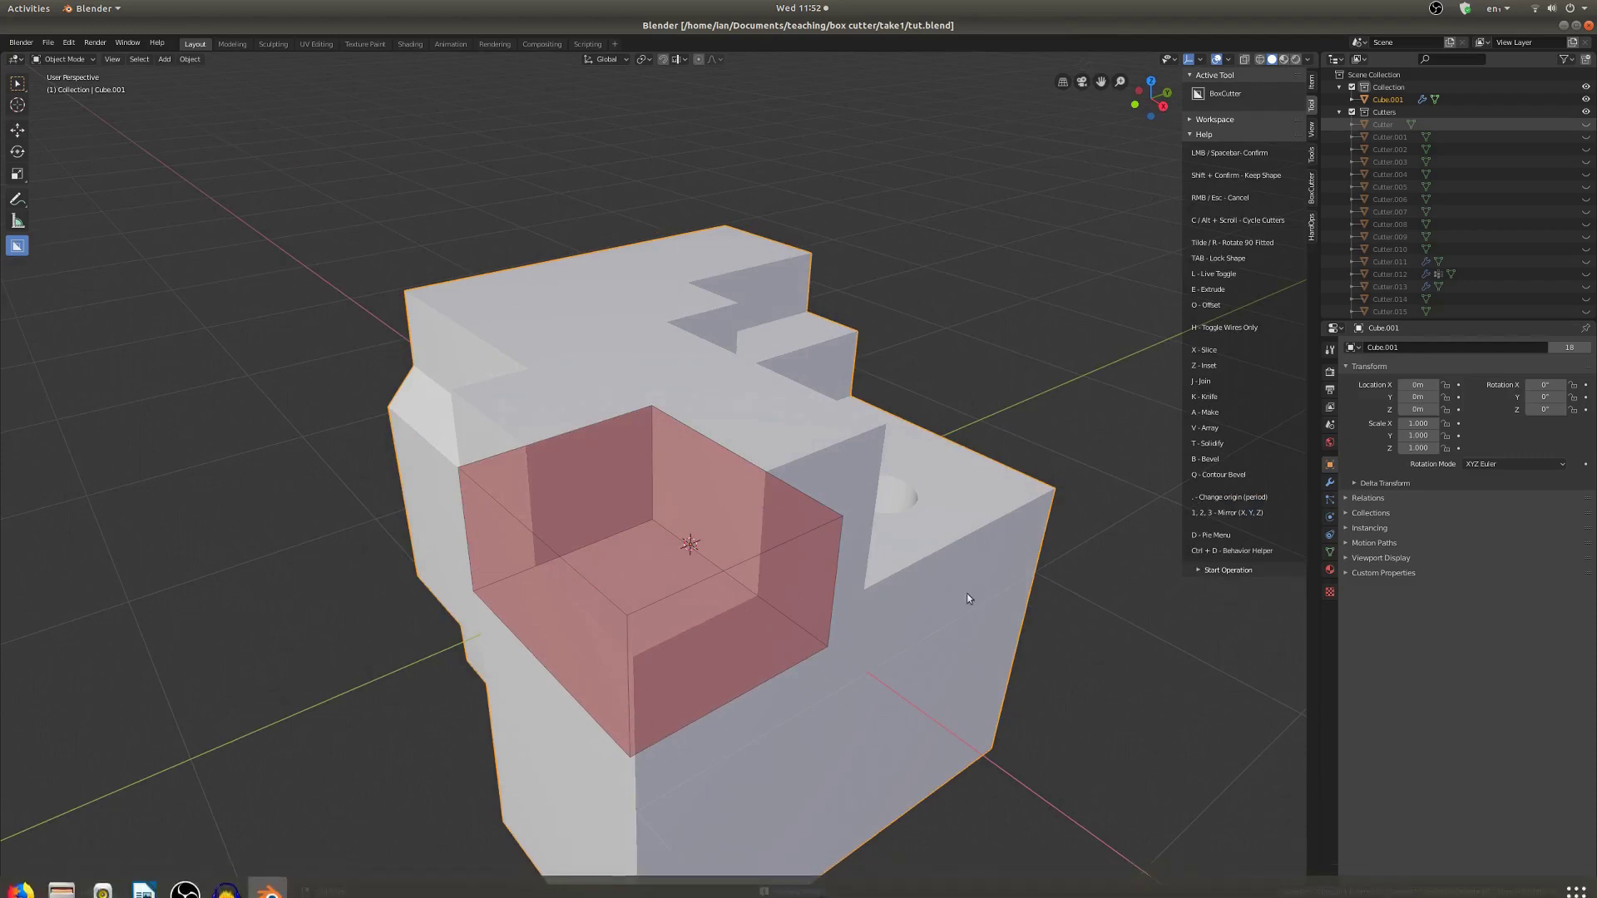
- Switch the locked box cutter on the block's upper corner to Inset and apply it
{"action": "middle_click_drag", "start_coordinate": [948, 586], "coordinate": [714, 513]}
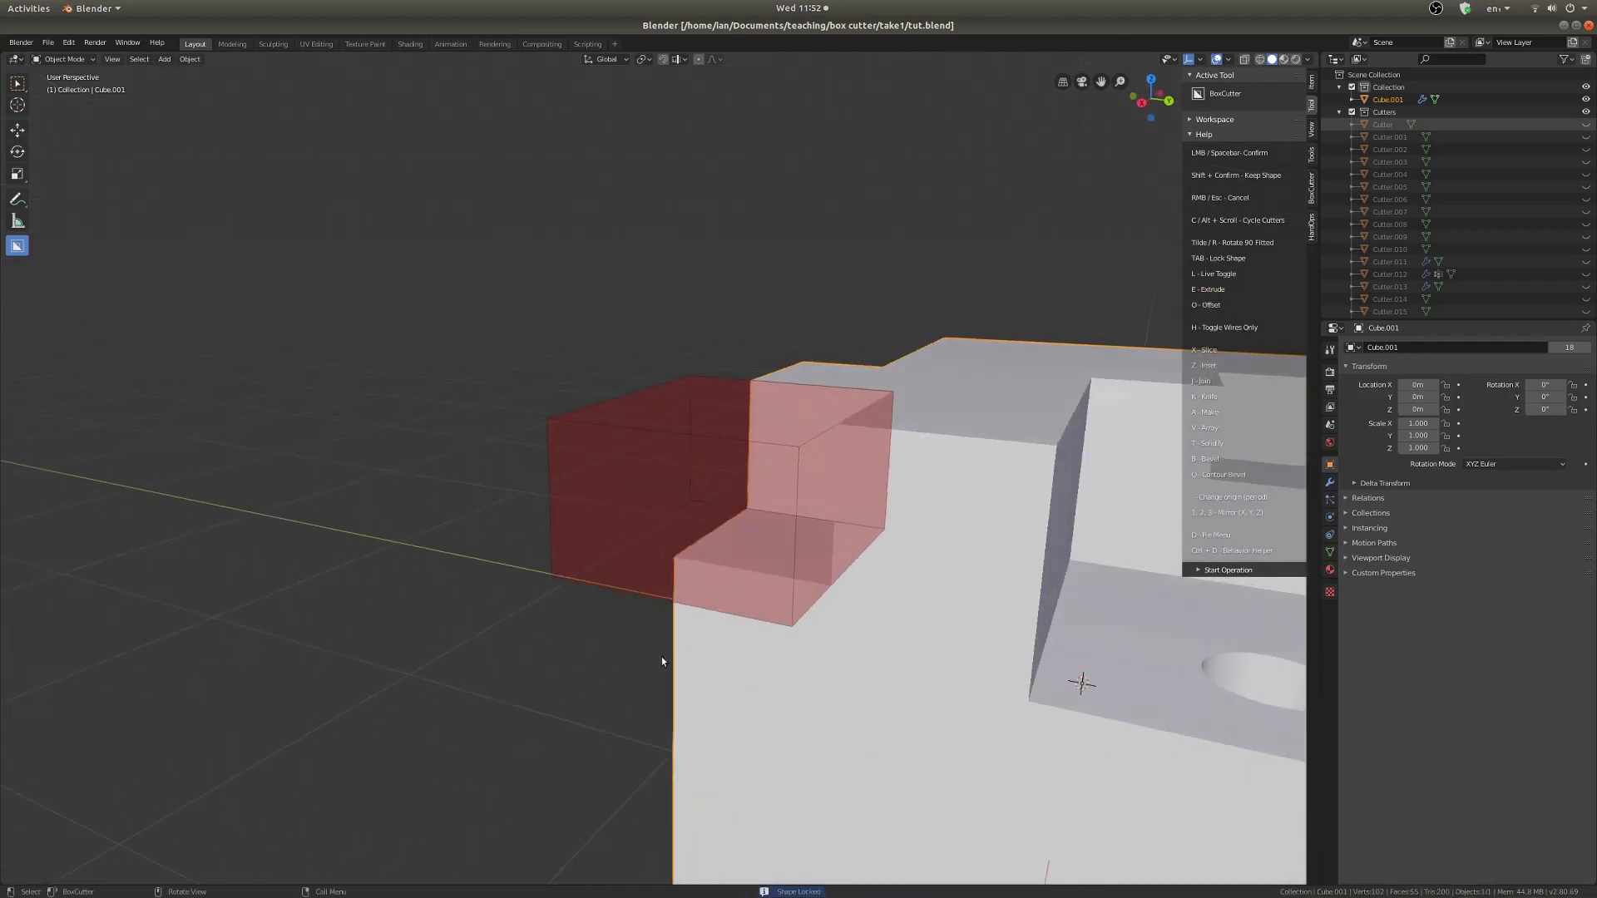
{"action": "middle_click_drag", "start_coordinate": [976, 478], "coordinate": [1237, 345], "text": "shift"}
{"action": "scroll", "coordinate": [901, 454], "scroll_direction": "up", "scroll_amount": 1}
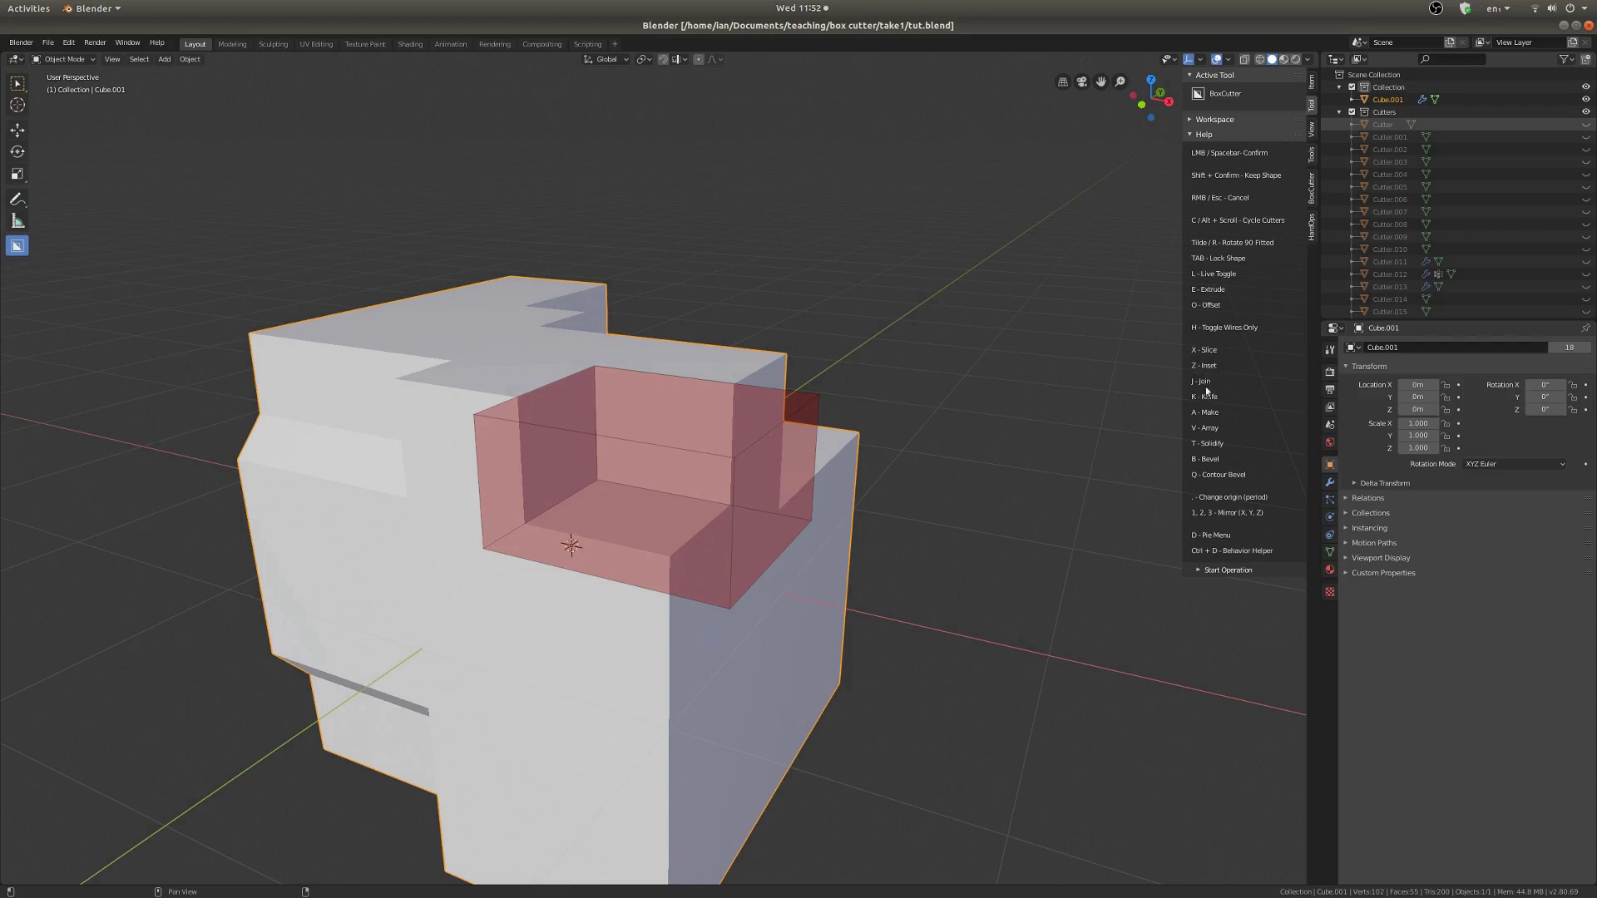
{"action": "scroll", "coordinate": [600, 485], "scroll_direction": "up", "scroll_amount": 2}
{"action": "middle_click_drag", "start_coordinate": [600, 485], "coordinate": [760, 484]}
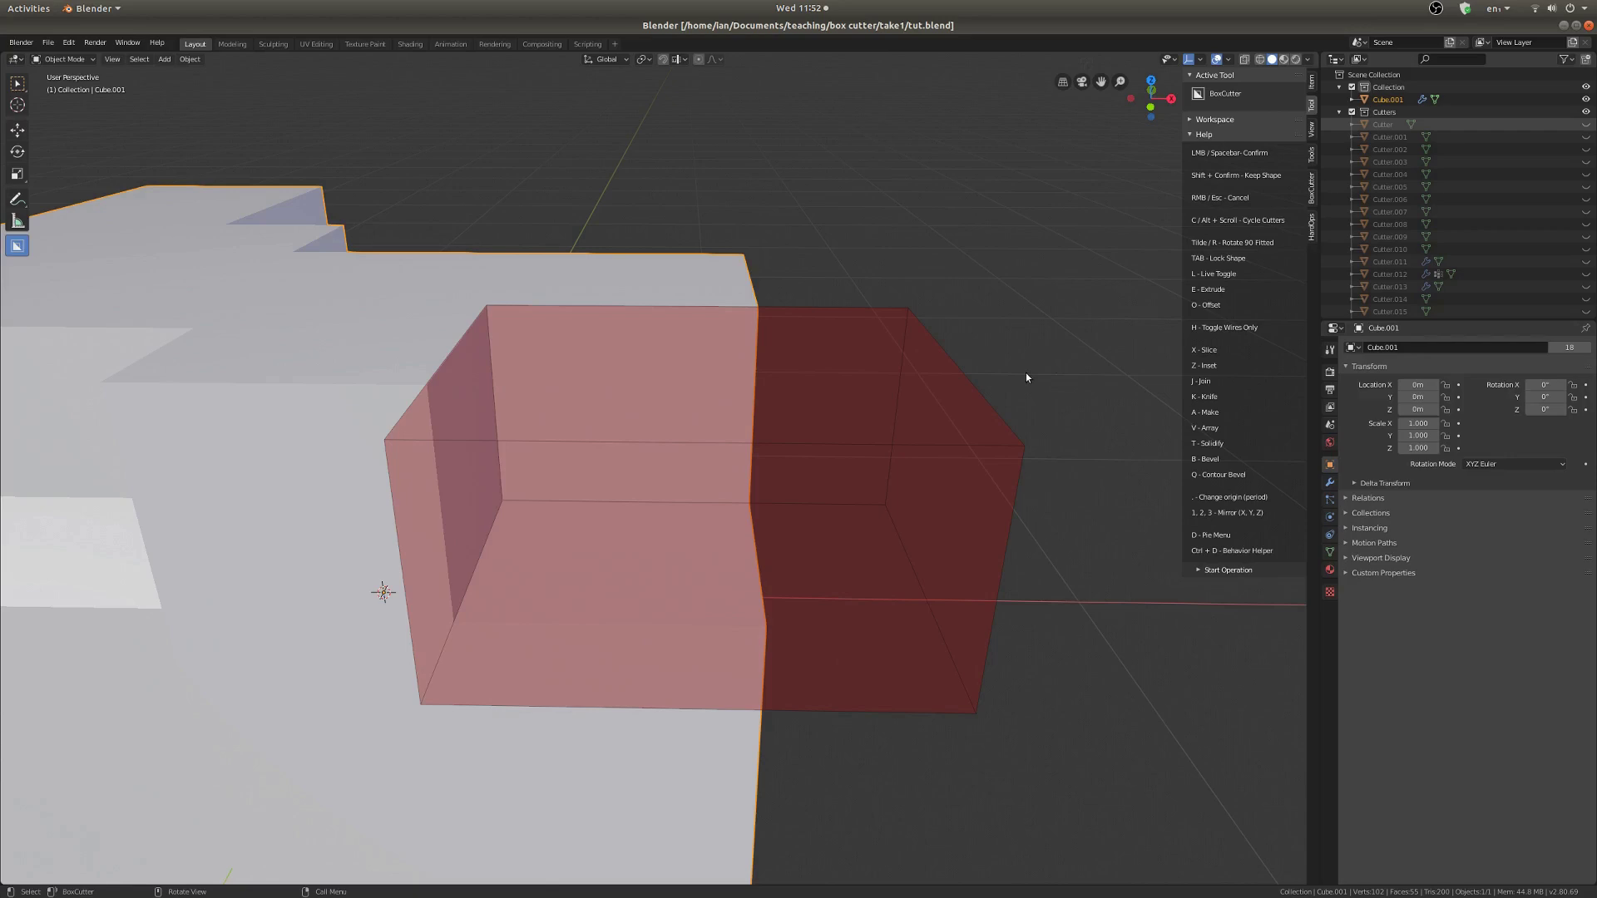
{"action": "key", "text": "z"}
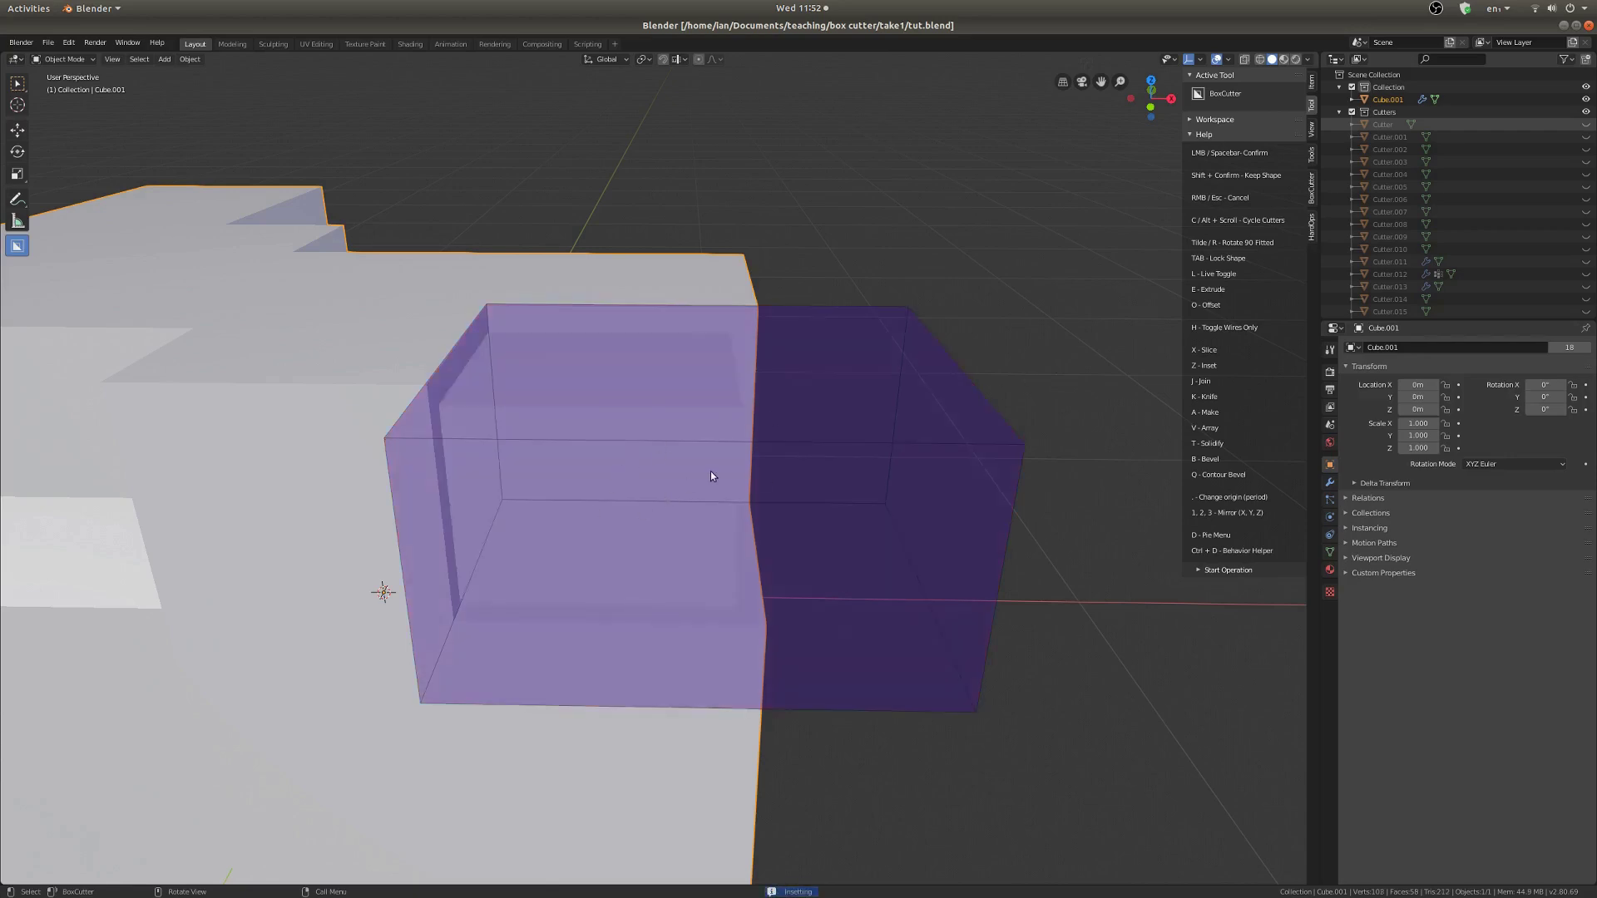
{"action": "left_click", "coordinate": [829, 448]}
- Add a HardOps Bevel modifier to the block with 3 segments, width 0.025 and profile 0.70
{"action": "middle_click_drag", "start_coordinate": [828, 447], "coordinate": [751, 421]}
{"action": "scroll", "coordinate": [700, 364], "scroll_direction": "up", "scroll_amount": 3}
{"action": "scroll", "coordinate": [782, 453], "scroll_direction": "down", "scroll_amount": 4}
{"action": "middle_click_drag", "start_coordinate": [646, 394], "coordinate": [837, 514]}
{"action": "scroll", "coordinate": [761, 437], "scroll_direction": "up", "scroll_amount": 2}
{"action": "key", "text": "q"}
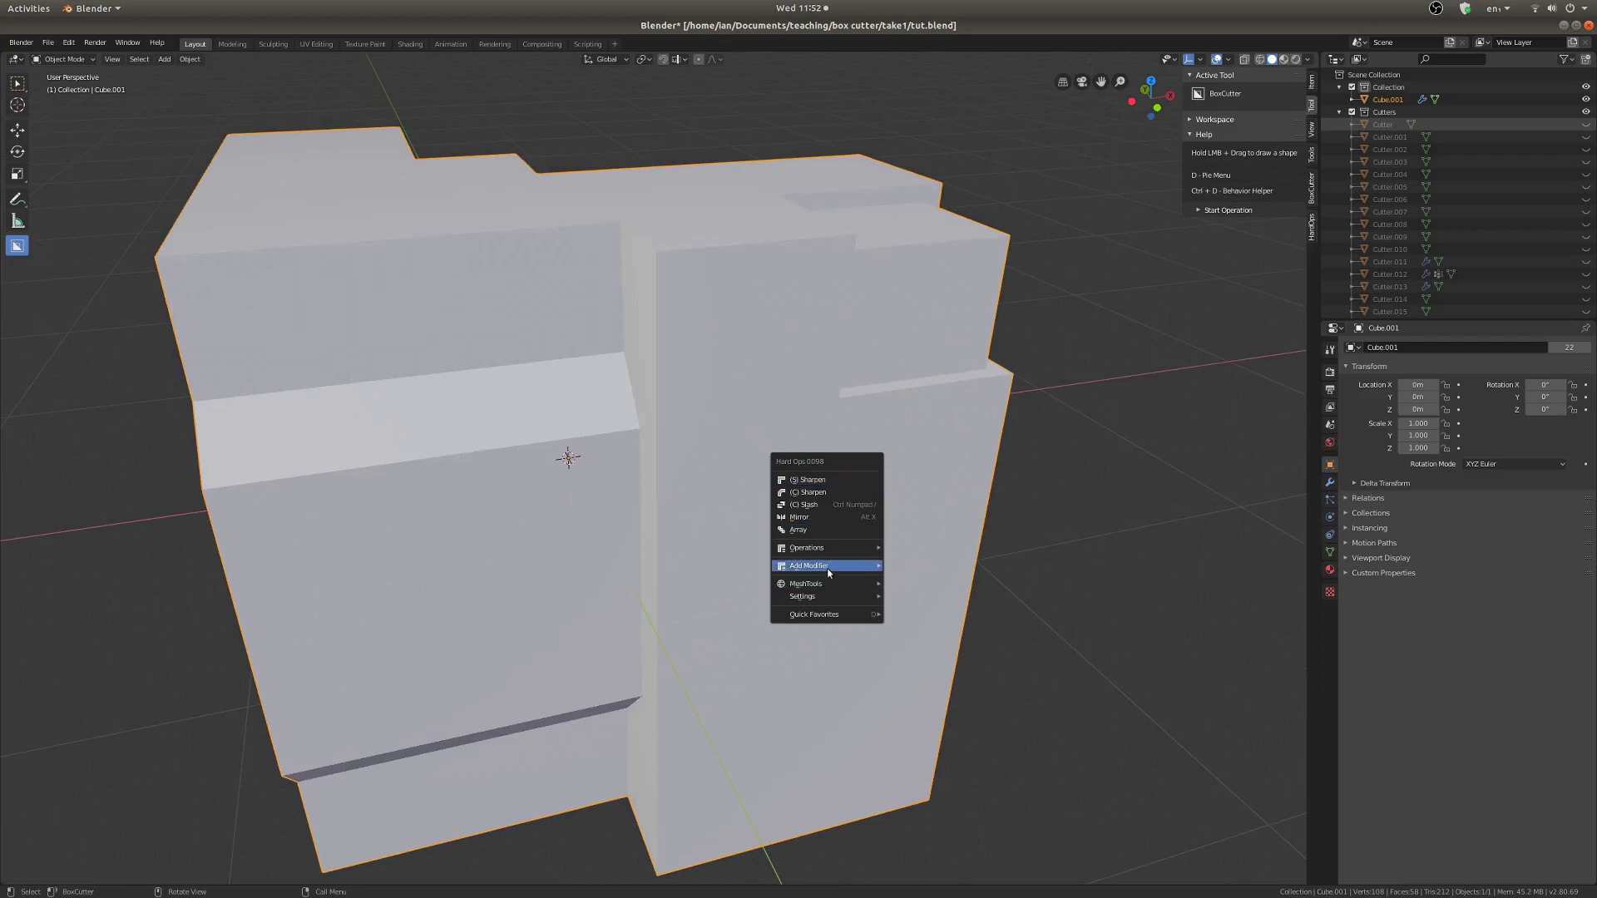
{"action": "left_click", "coordinate": [909, 565]}
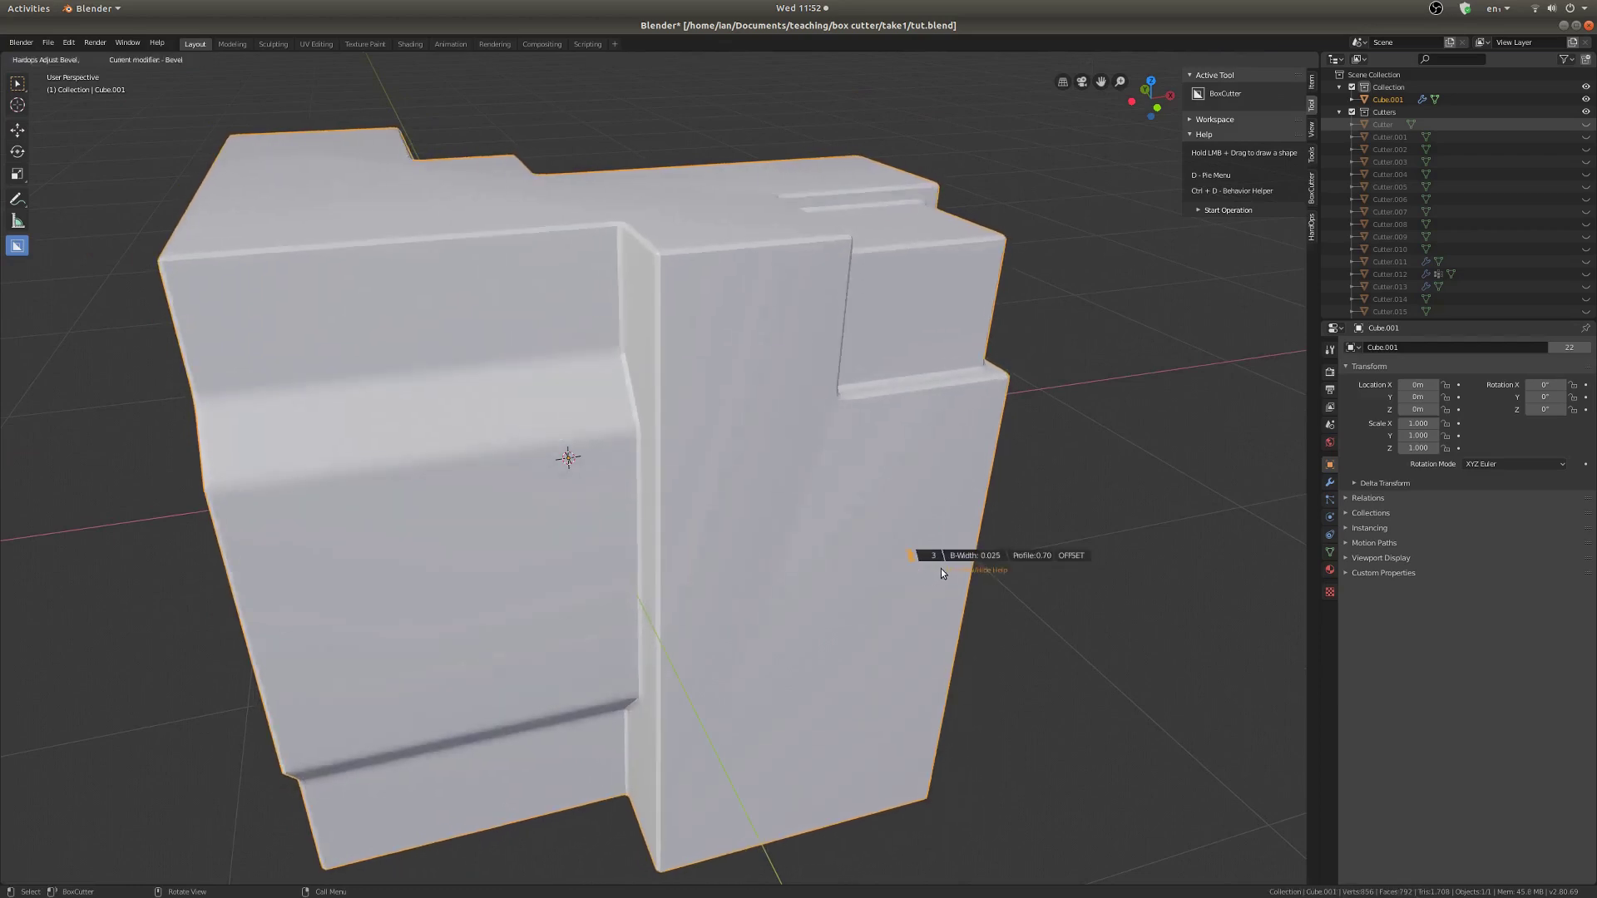
{"action": "left_click", "coordinate": [942, 567]}
- Draw a box cutter across the vertical edge below the inset recess, extrude it, and apply it as a Slice
{"action": "scroll", "coordinate": [948, 540], "scroll_direction": "up", "scroll_amount": 4}
{"action": "middle_click_drag", "start_coordinate": [950, 530], "coordinate": [722, 489]}
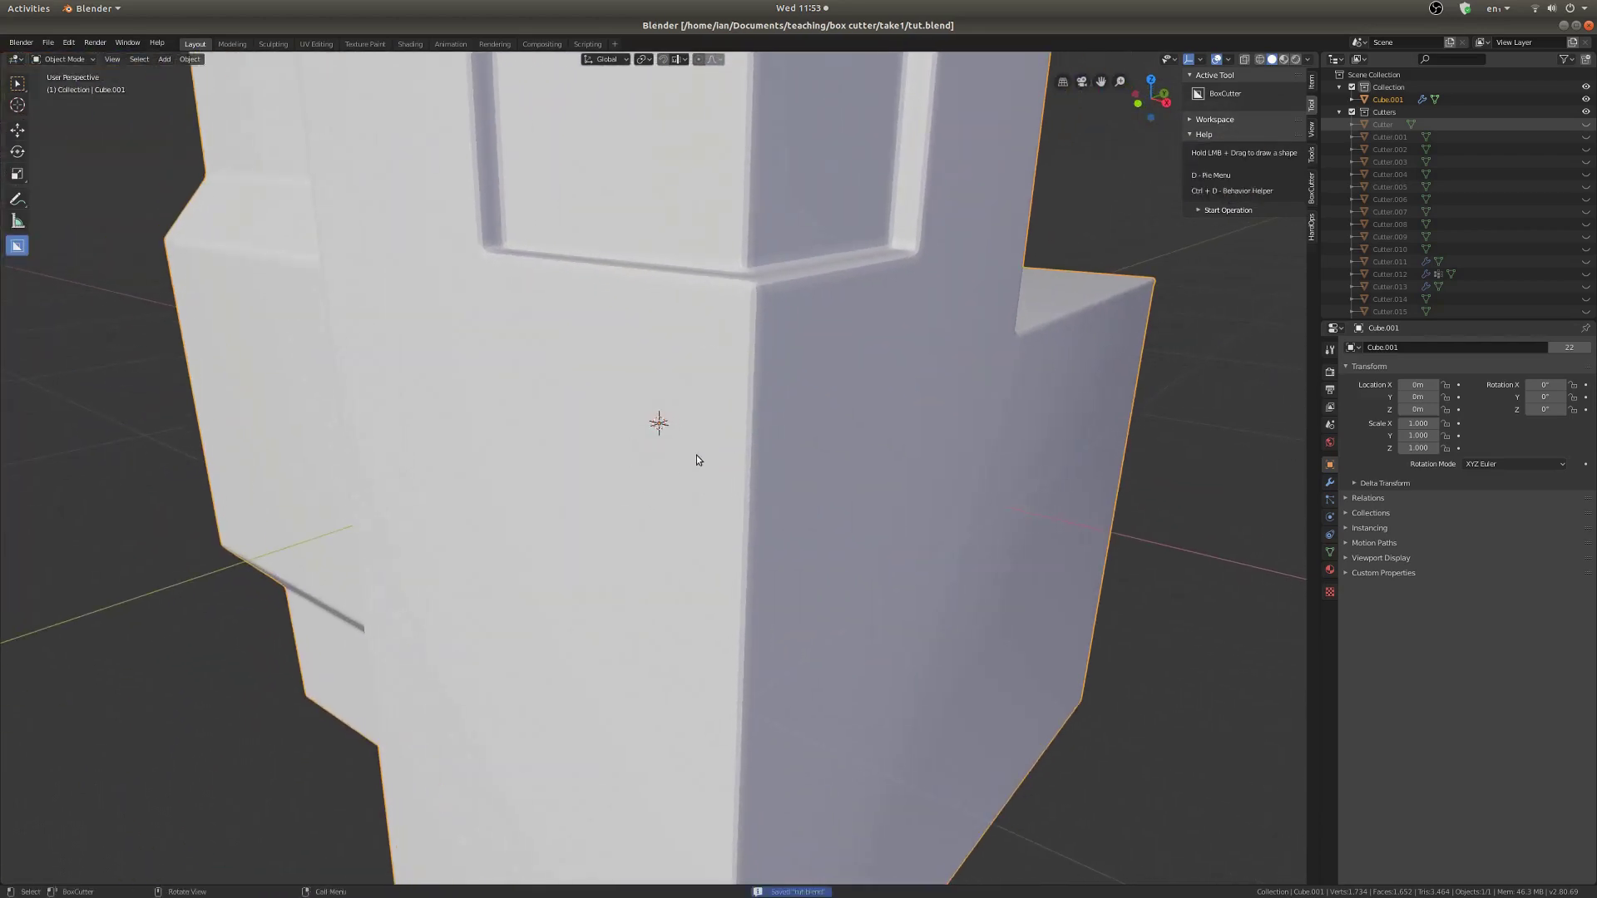
{"action": "mouse_move", "coordinate": [581, 432]}
{"action": "left_mouse_down"}
{"action": "mouse_move", "coordinate": [745, 685]}
{"action": "mouse_move", "coordinate": [806, 732]}
{"action": "left_mouse_up"}
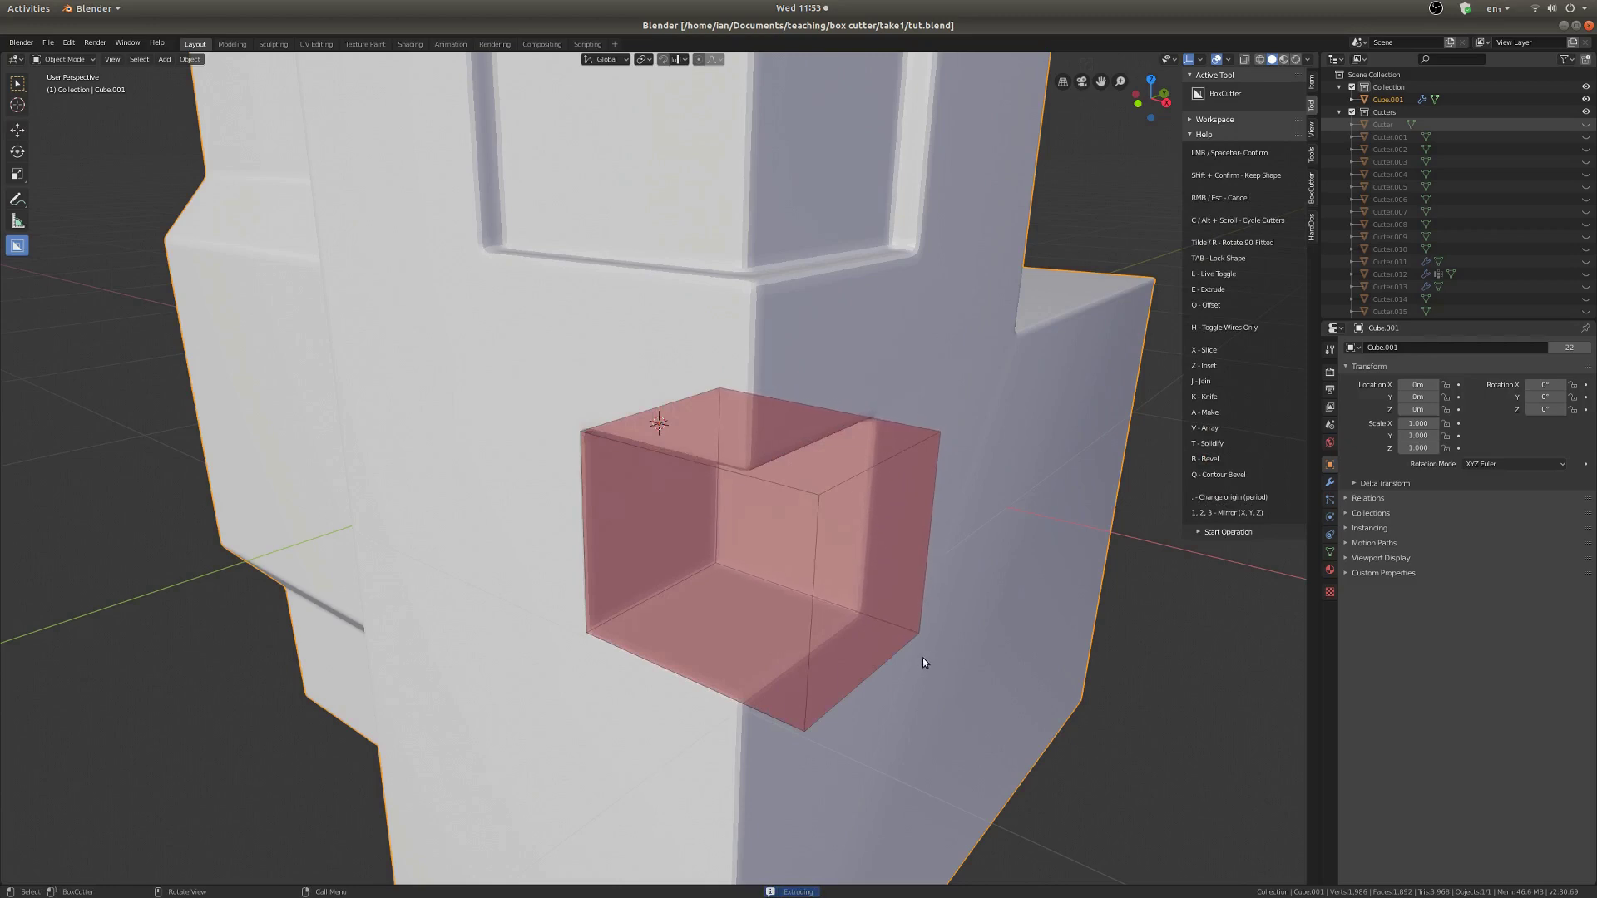
{"action": "key", "text": "x"}
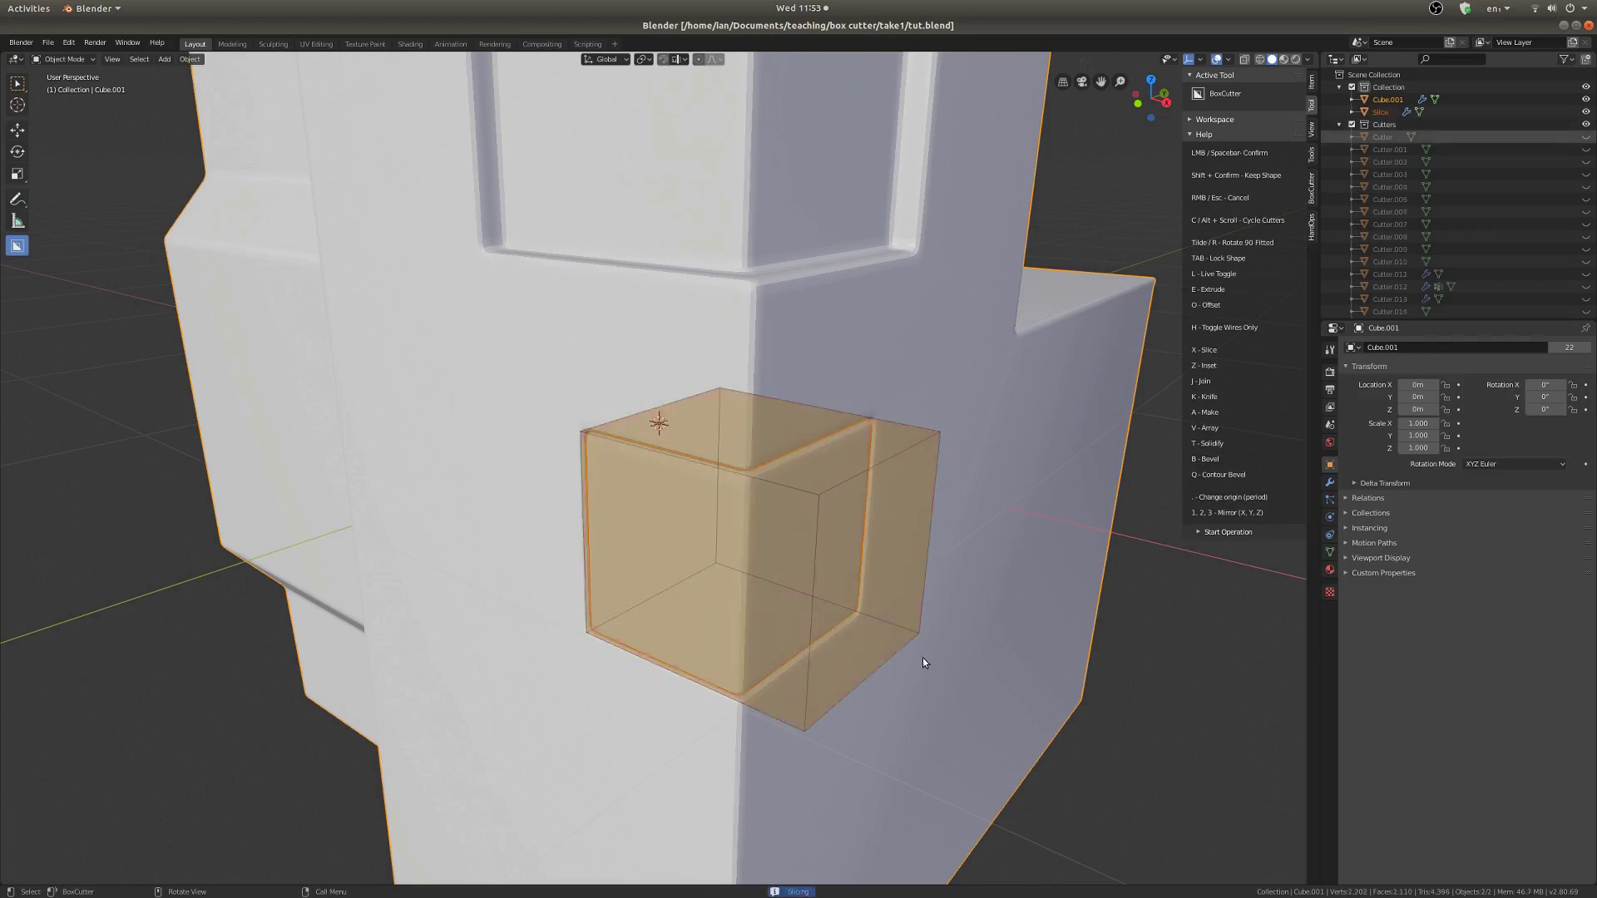
{"action": "left_click", "coordinate": [922, 657]}
- Examine the sliced corner piece and its beveled seam from several angles
{"action": "scroll", "coordinate": [922, 658], "scroll_direction": "up", "scroll_amount": 2}
{"action": "middle_click_drag", "start_coordinate": [916, 620], "coordinate": [849, 562]}
{"action": "middle_click_drag", "start_coordinate": [710, 522], "coordinate": [732, 449]}
{"action": "middle_click_drag", "start_coordinate": [765, 309], "coordinate": [700, 437], "text": "shift"}
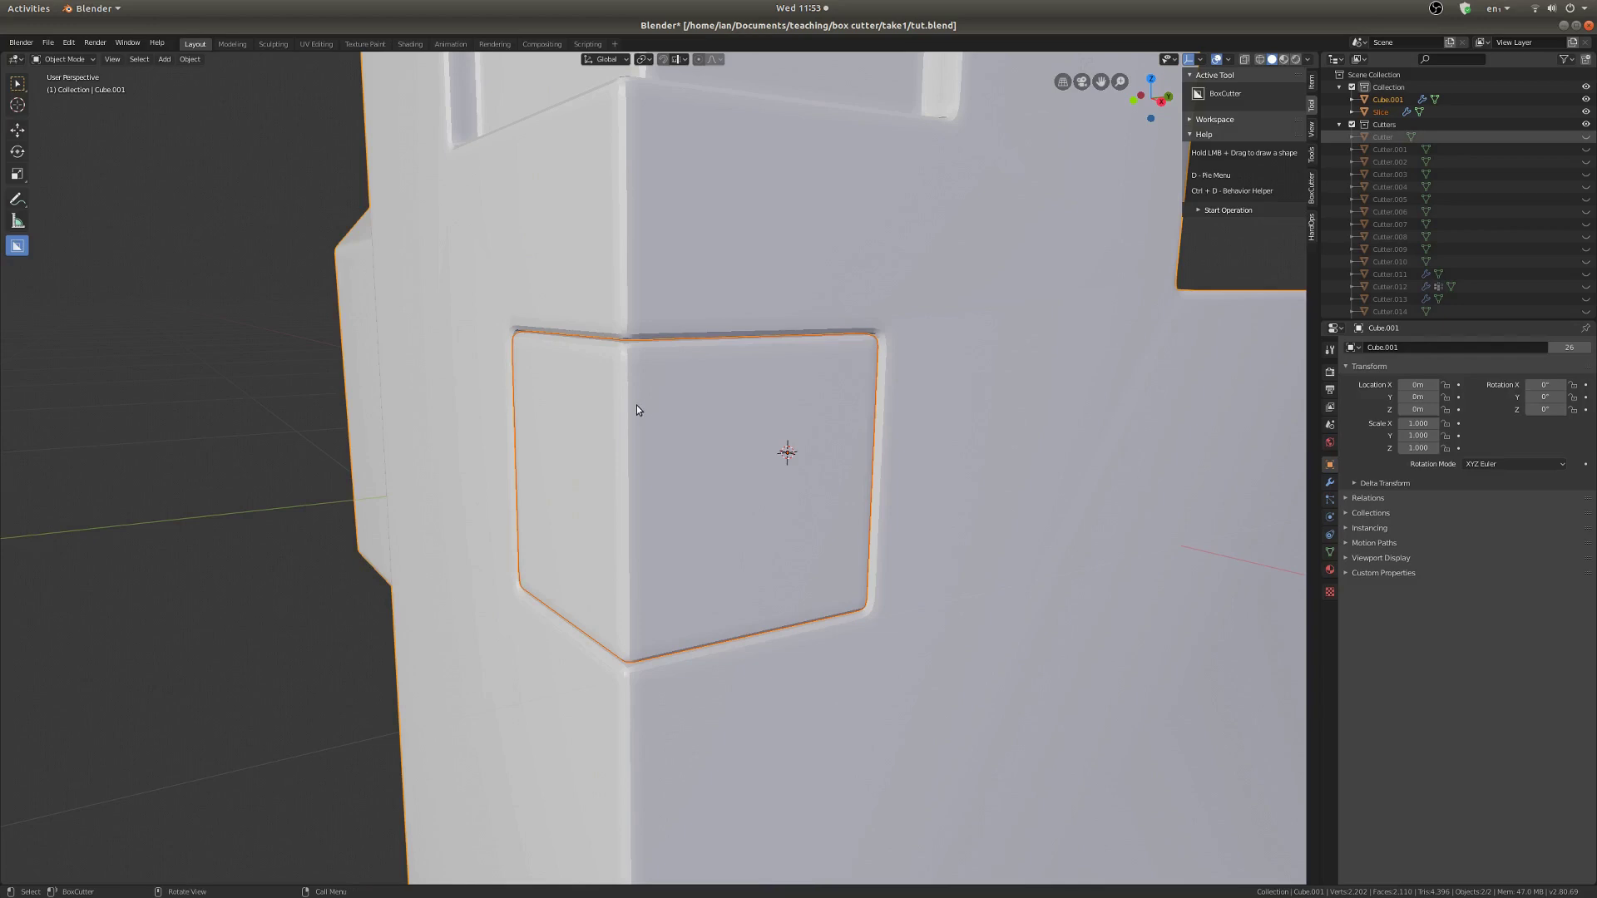
{"action": "scroll", "coordinate": [627, 407], "scroll_direction": "down", "scroll_amount": 4}
{"action": "middle_click_drag", "start_coordinate": [632, 437], "coordinate": [692, 444]}
{"action": "scroll", "coordinate": [774, 443], "scroll_direction": "up", "scroll_amount": 3}
{"action": "middle_click_drag", "start_coordinate": [790, 442], "coordinate": [766, 443]}
{"action": "scroll", "coordinate": [766, 428], "scroll_direction": "up", "scroll_amount": 1}
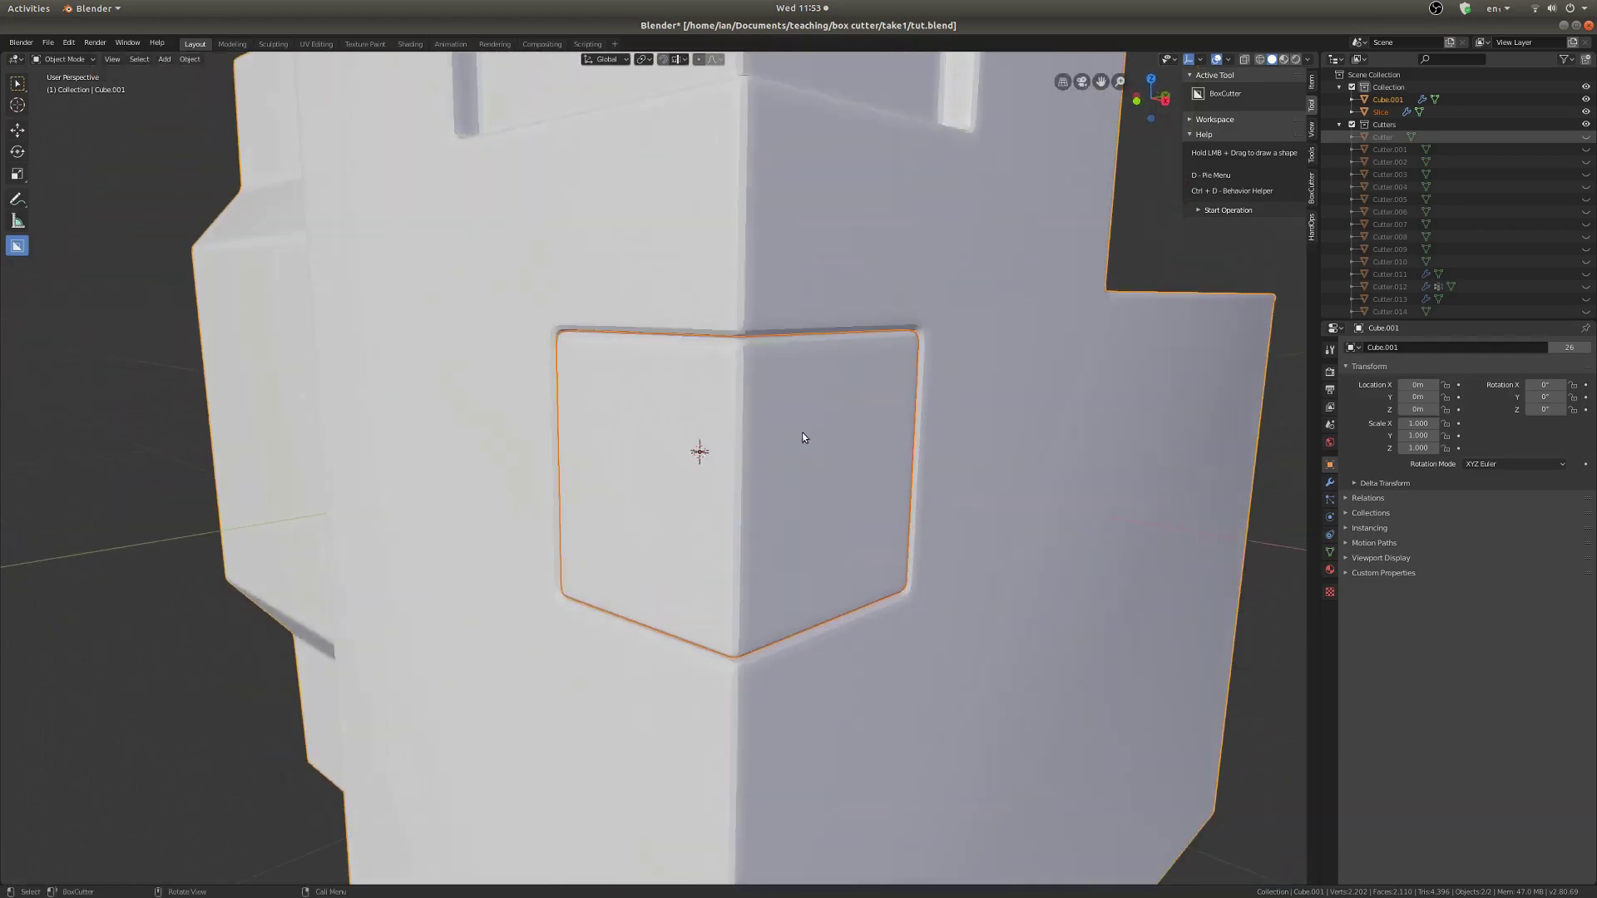
{"action": "middle_click_drag", "start_coordinate": [805, 432], "coordinate": [733, 486], "text": "shift"}
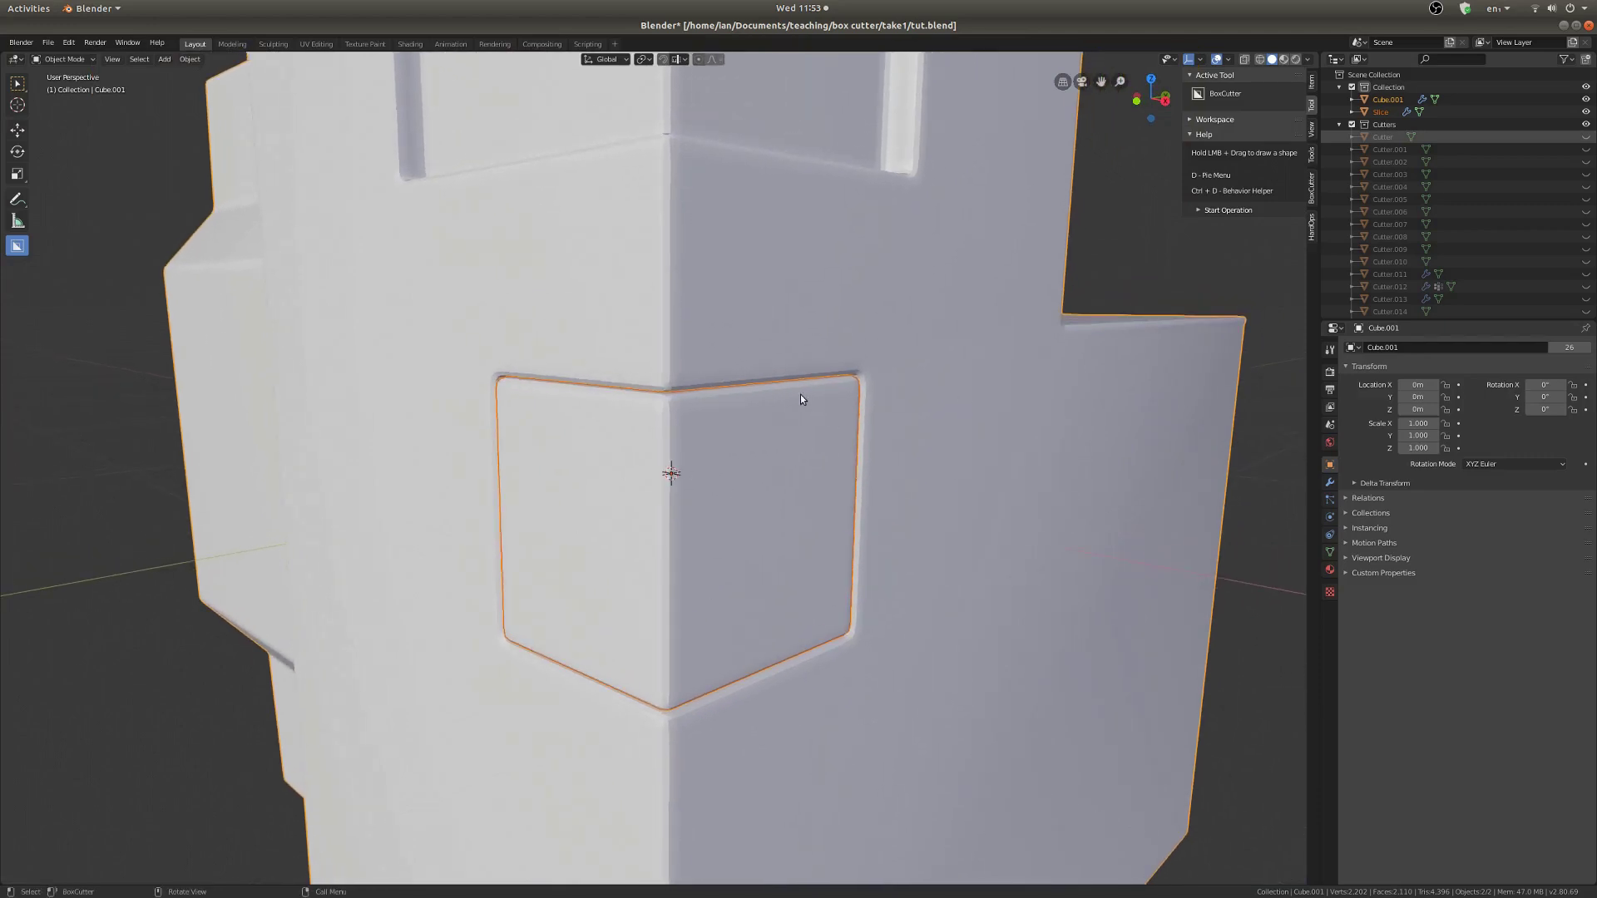
{"action": "scroll", "coordinate": [795, 387], "scroll_direction": "down", "scroll_amount": 3}
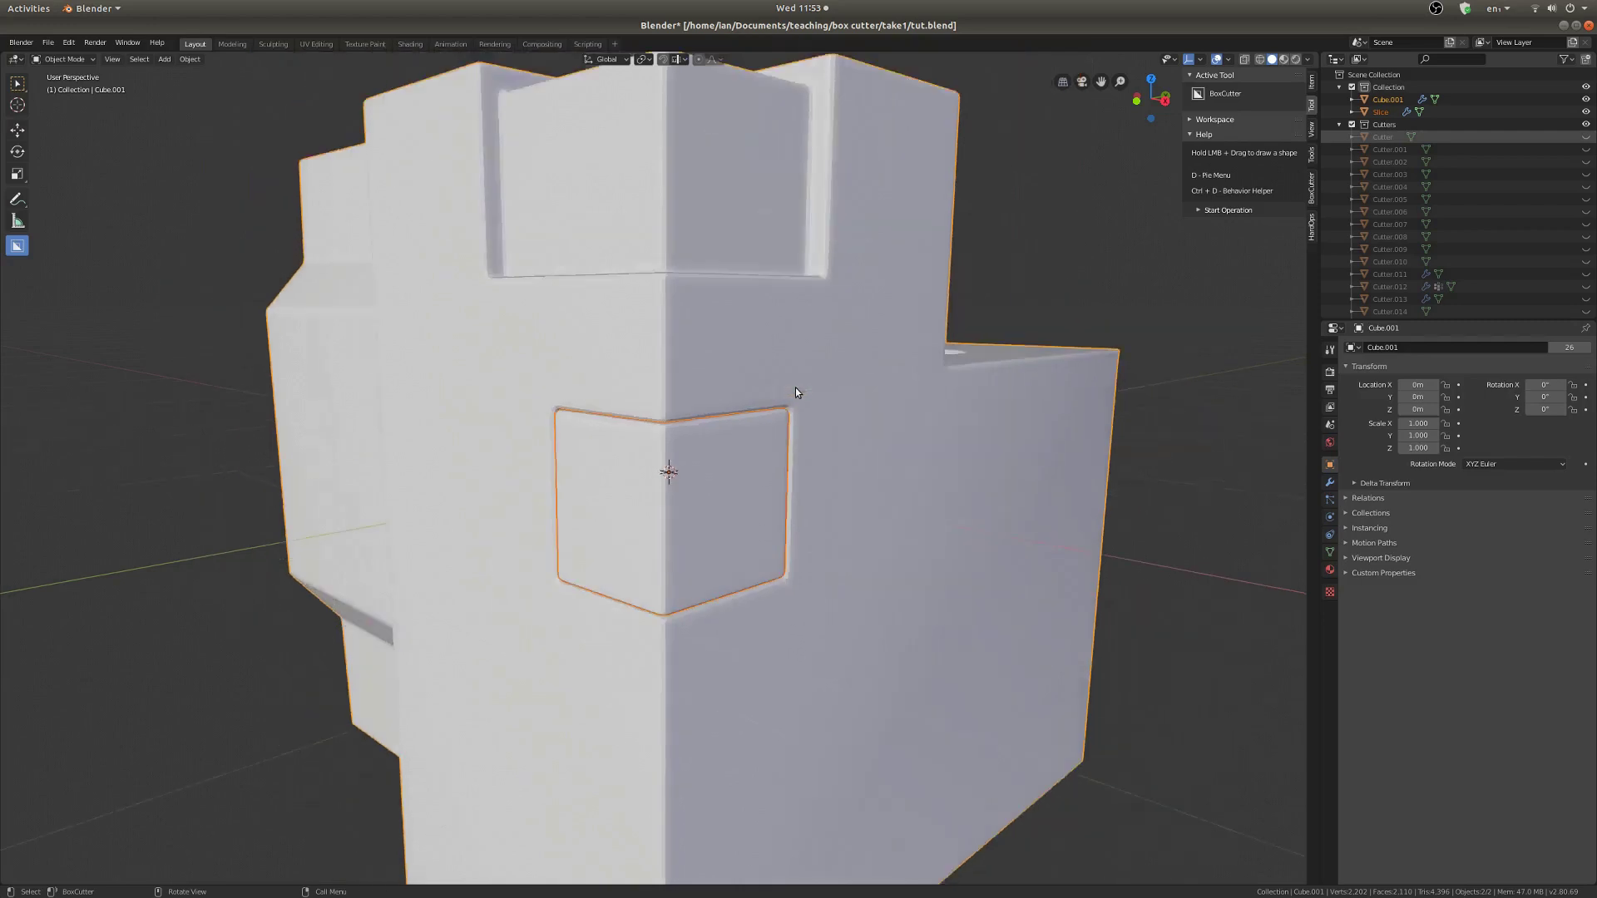
{"action": "middle_click_drag", "start_coordinate": [795, 388], "coordinate": [786, 422]}
{"action": "scroll", "coordinate": [722, 403], "scroll_direction": "up", "scroll_amount": 3}
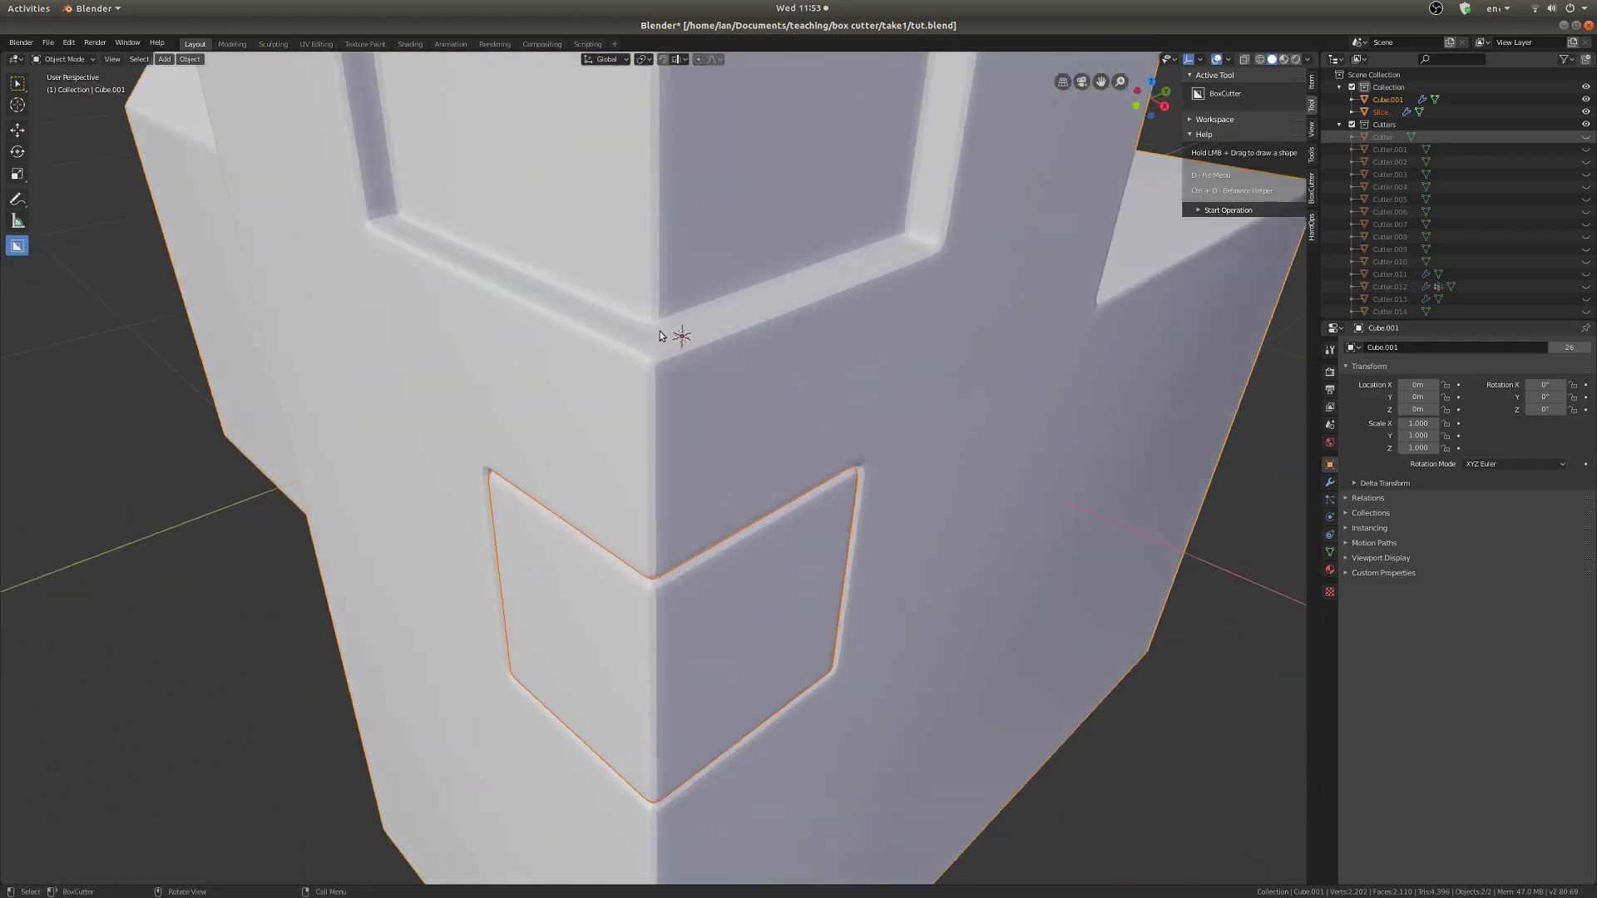
{"action": "middle_click_drag", "start_coordinate": [659, 333], "coordinate": [576, 467]}
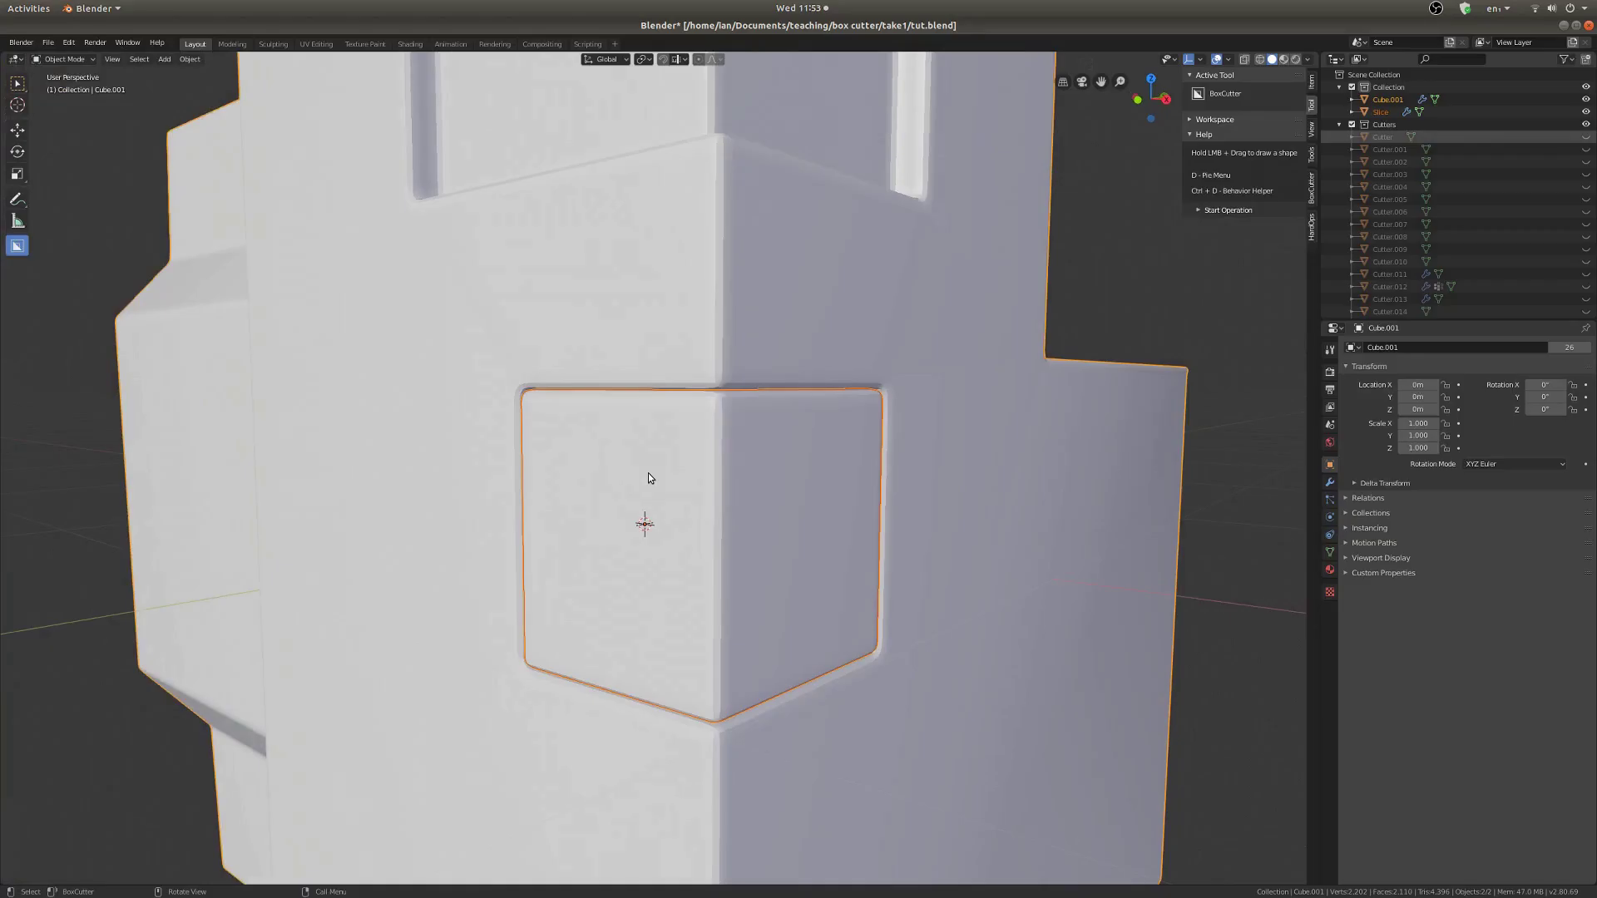
- Draw a smaller box cutter across the edge inside the sliced piece, extrude it, bevel its corners, and lock the shape
{"action": "left_click_drag", "start_coordinate": [617, 496], "coordinate": [786, 634]}
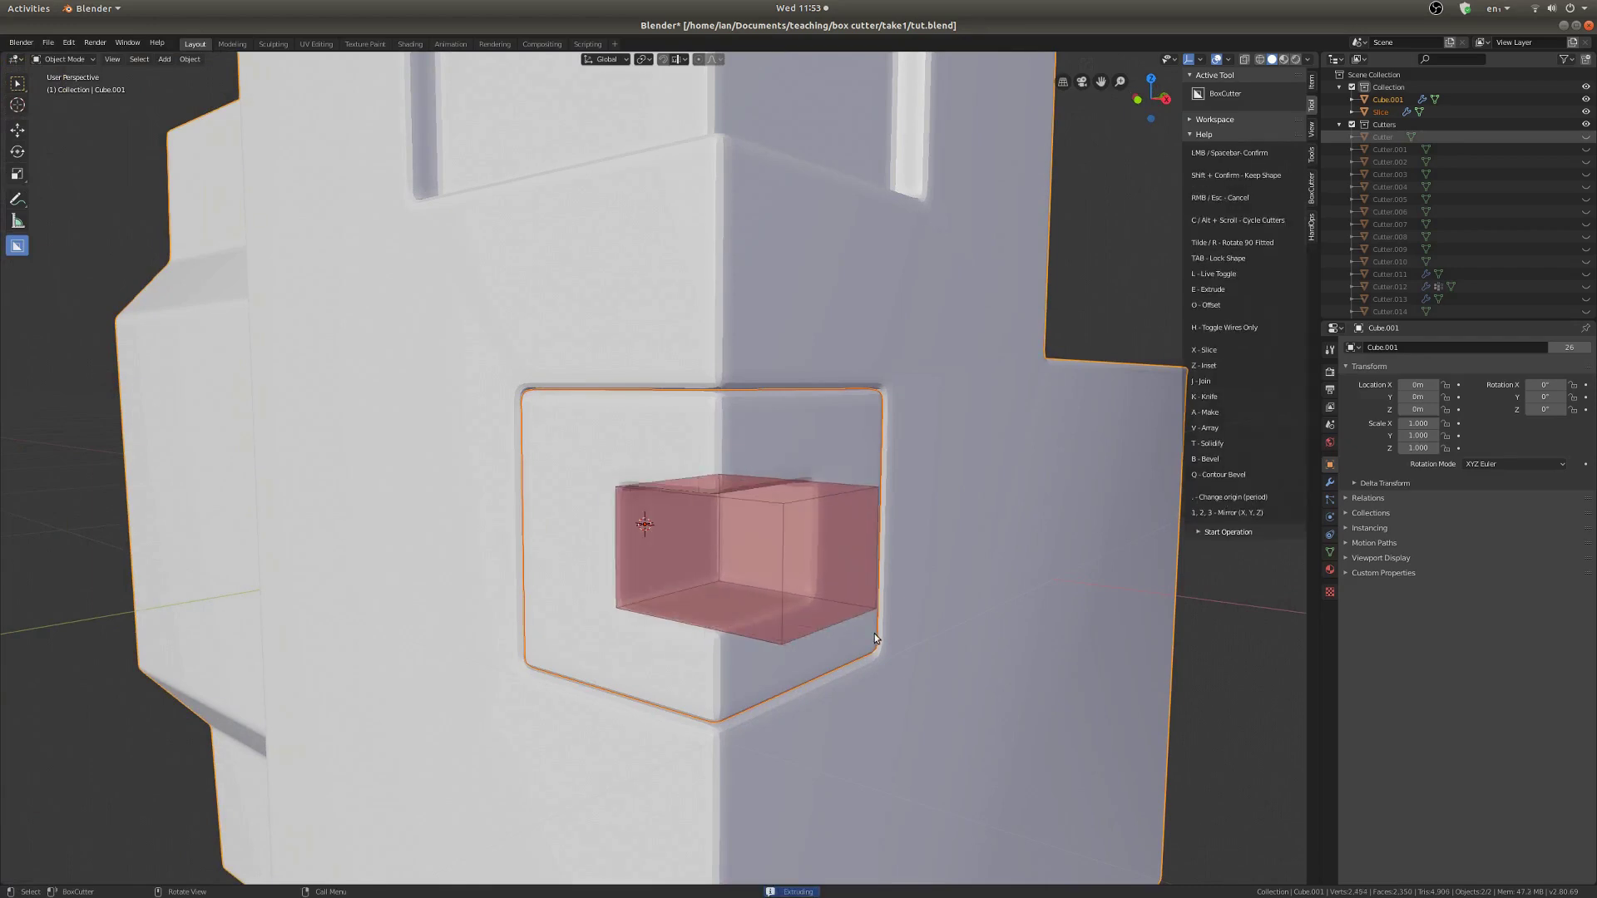
{"action": "key", "text": "b"}
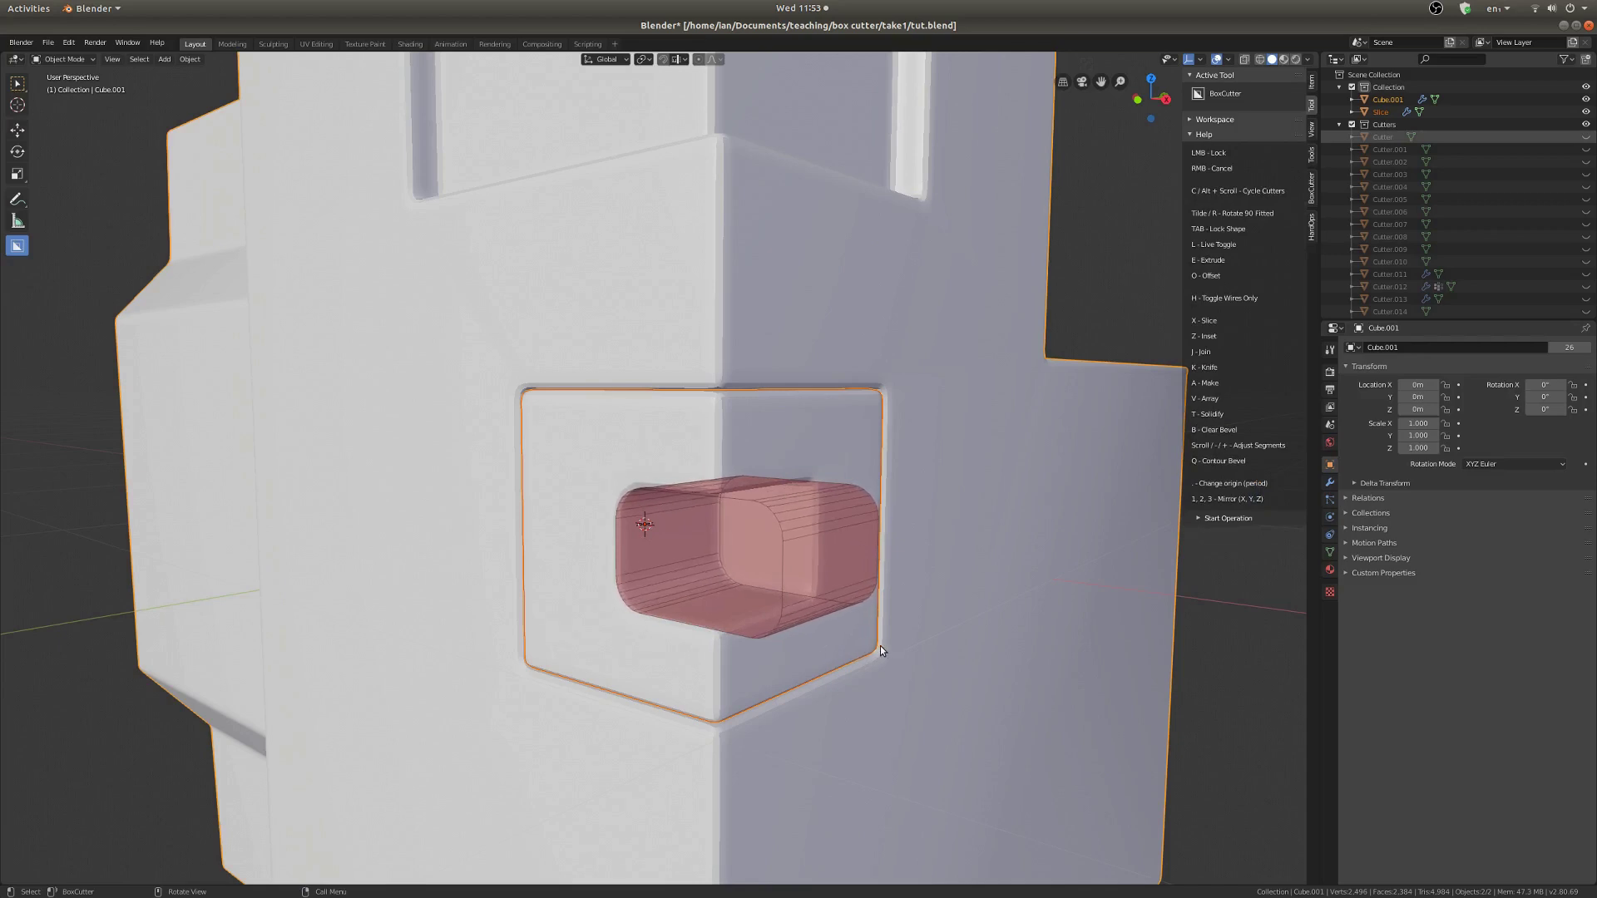
{"action": "left_click", "coordinate": [880, 645]}
{"action": "scroll", "coordinate": [945, 585], "scroll_direction": "up", "scroll_amount": 2}
{"action": "middle_click_drag", "start_coordinate": [846, 563], "coordinate": [666, 537]}
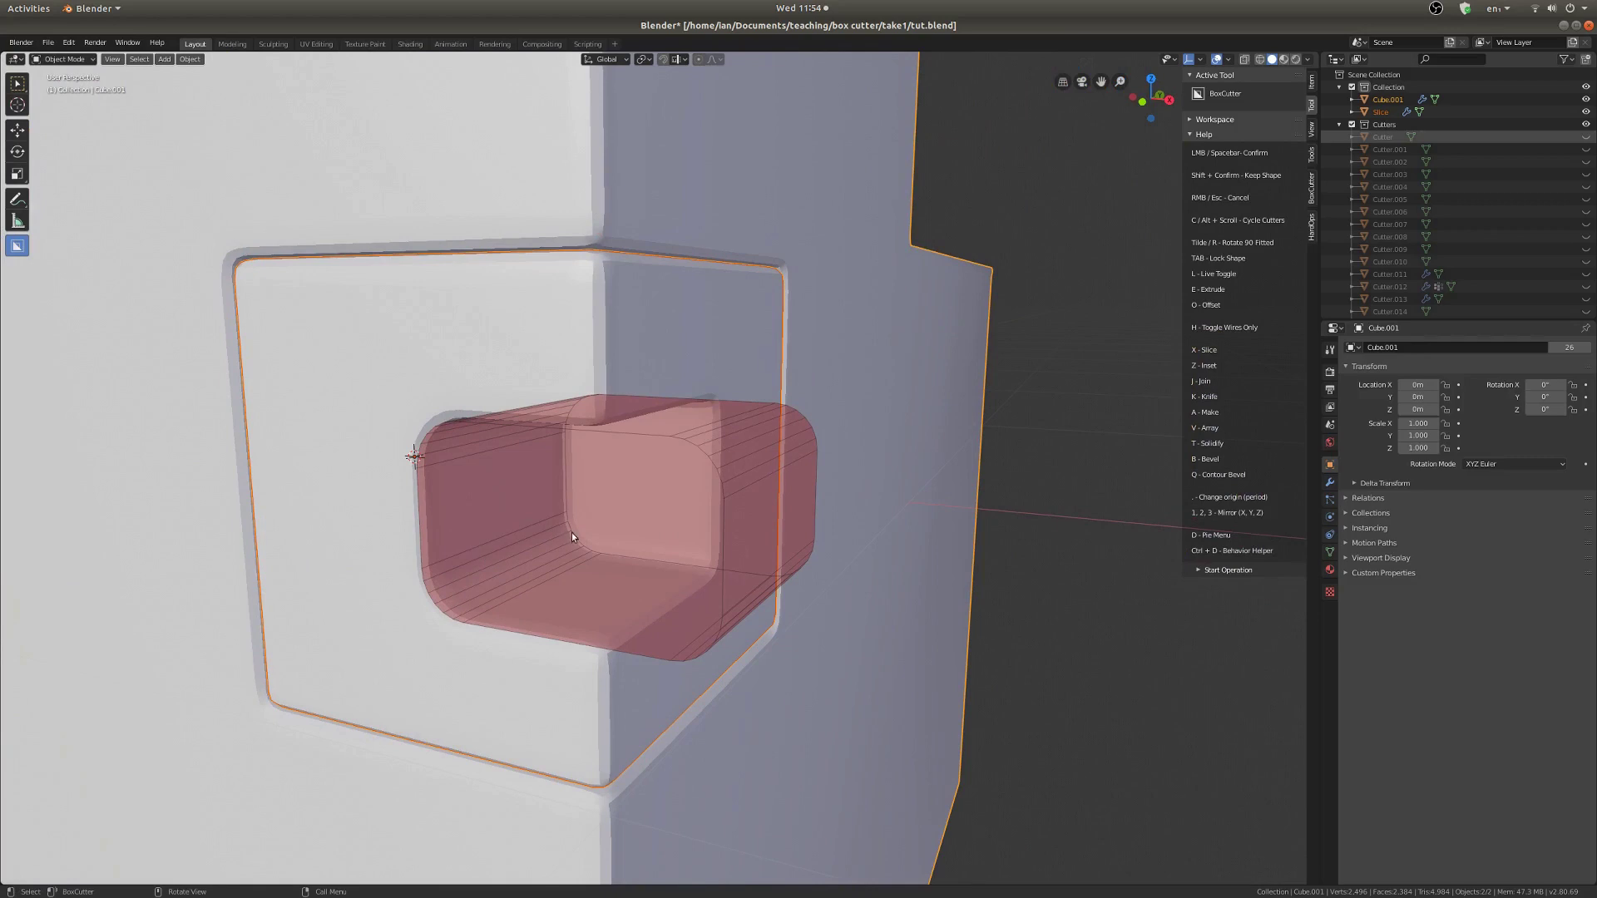
- Toggle Contour Bevel on the locked cutter several times to compare rounded and straight inner ends
{"action": "key", "text": "q"}
{"action": "scroll", "coordinate": [607, 500], "scroll_direction": "up", "scroll_amount": 4}
{"action": "middle_click_drag", "start_coordinate": [611, 504], "coordinate": [610, 507]}
{"action": "scroll", "coordinate": [565, 514], "scroll_direction": "down", "scroll_amount": 2}
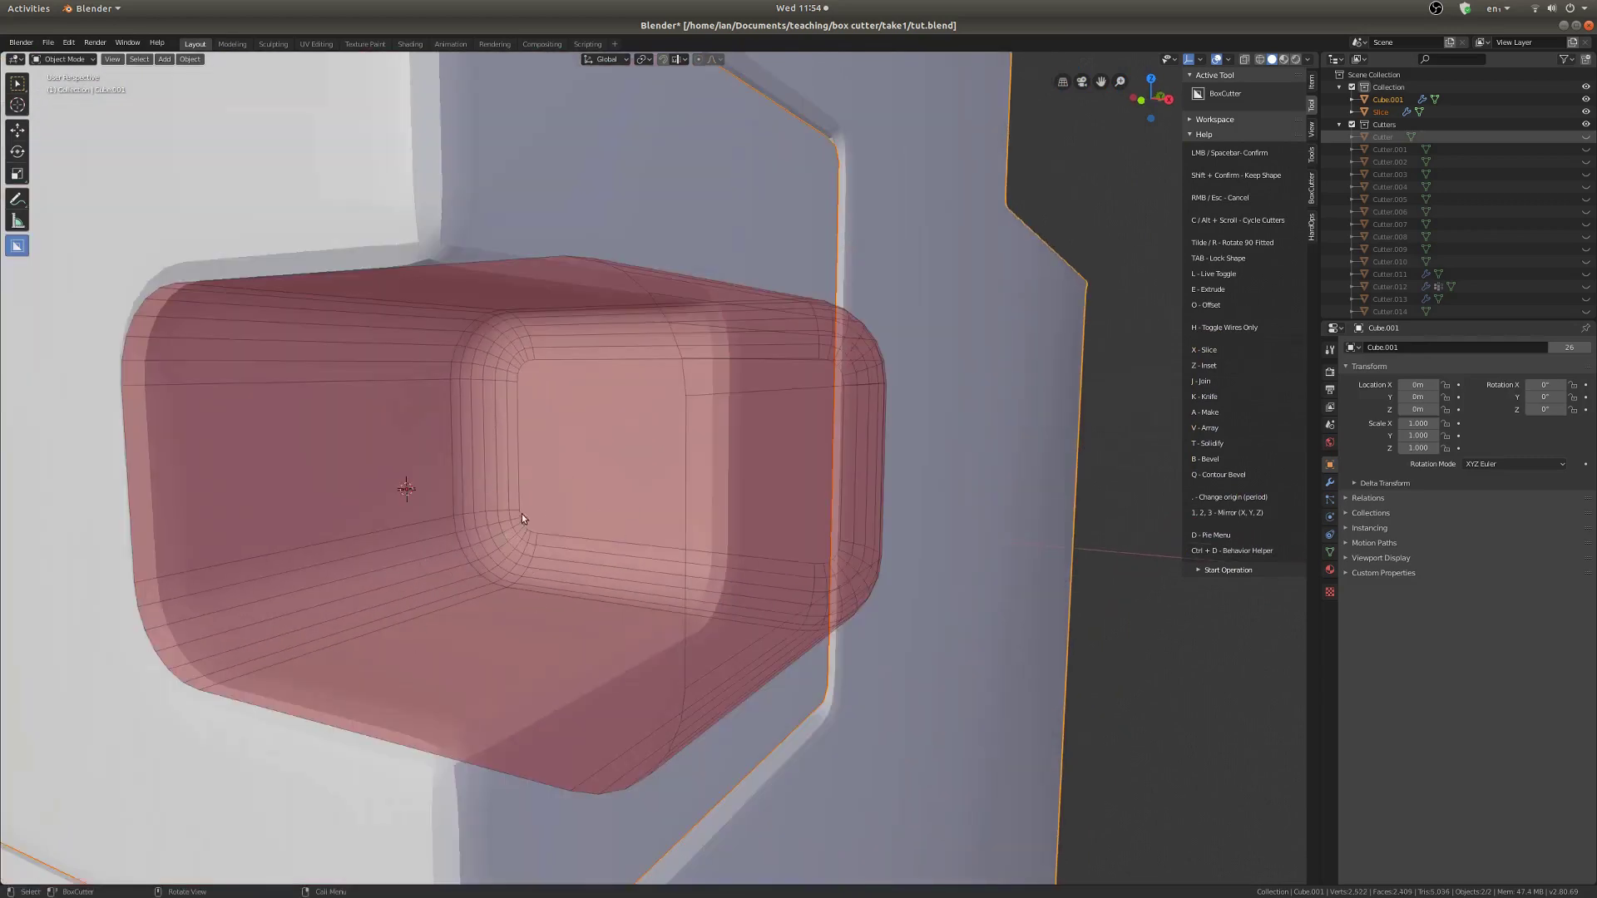
{"action": "scroll", "coordinate": [757, 345], "scroll_direction": "down", "scroll_amount": 4}
{"action": "middle_click_drag", "start_coordinate": [713, 346], "coordinate": [706, 421]}
{"action": "key", "text": "q"}
{"action": "key", "text": "q"}
{"action": "key", "text": "q"}
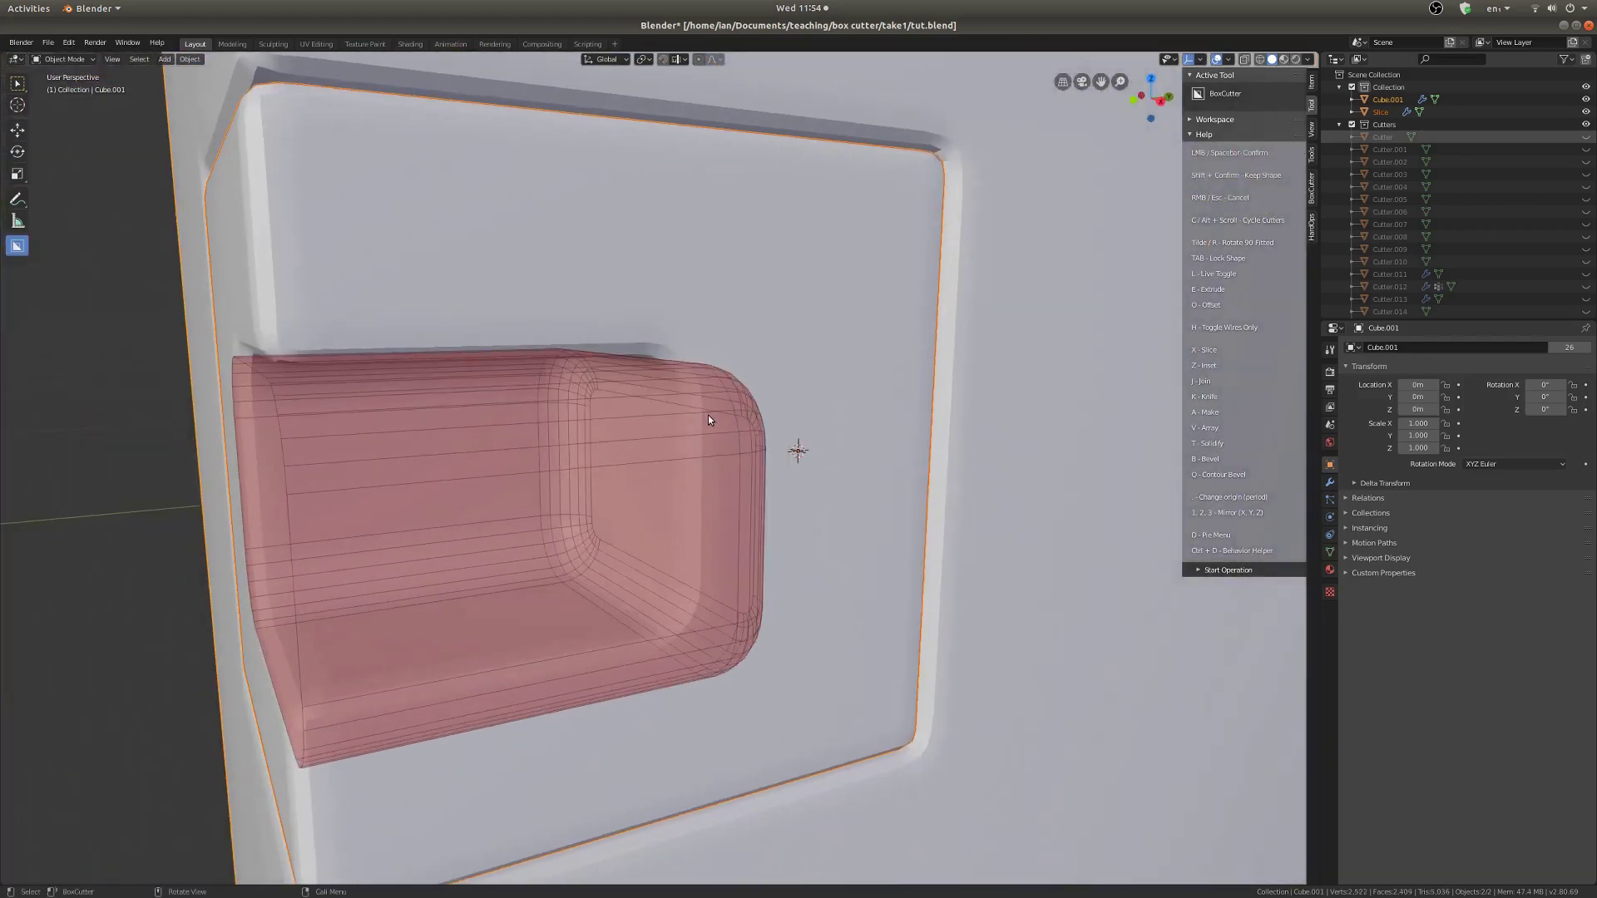
- Readjust the cutter's bevel and apply the rounded cut to the sliced corner piece
{"action": "middle_click_drag", "start_coordinate": [708, 416], "coordinate": [756, 417]}
{"action": "key", "text": "b"}
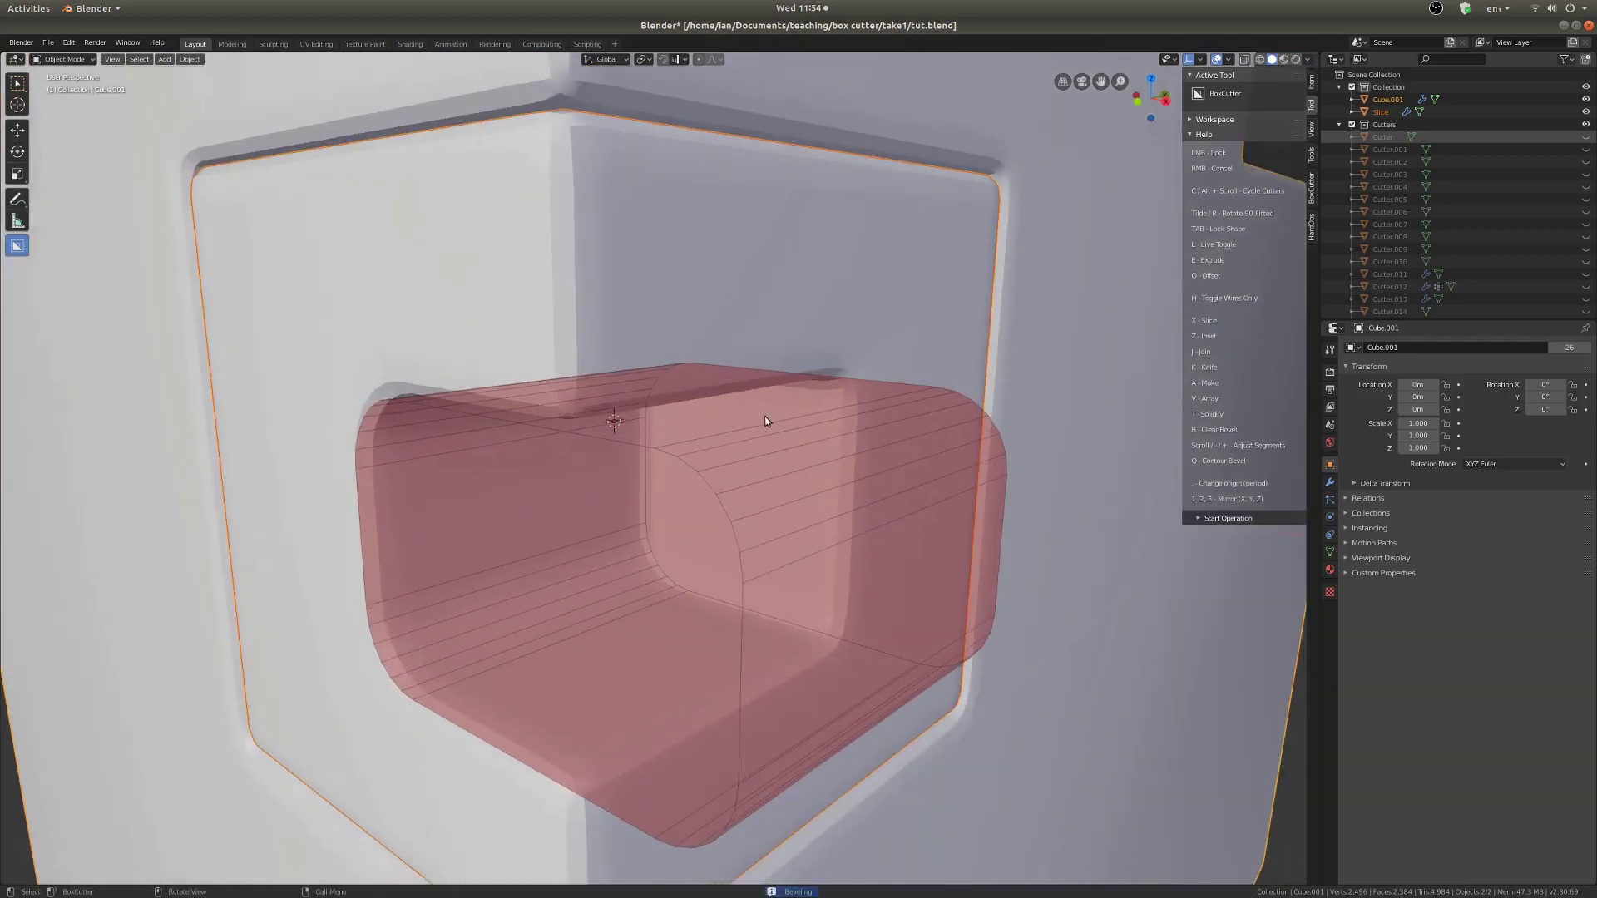
{"action": "left_click", "coordinate": [672, 434]}
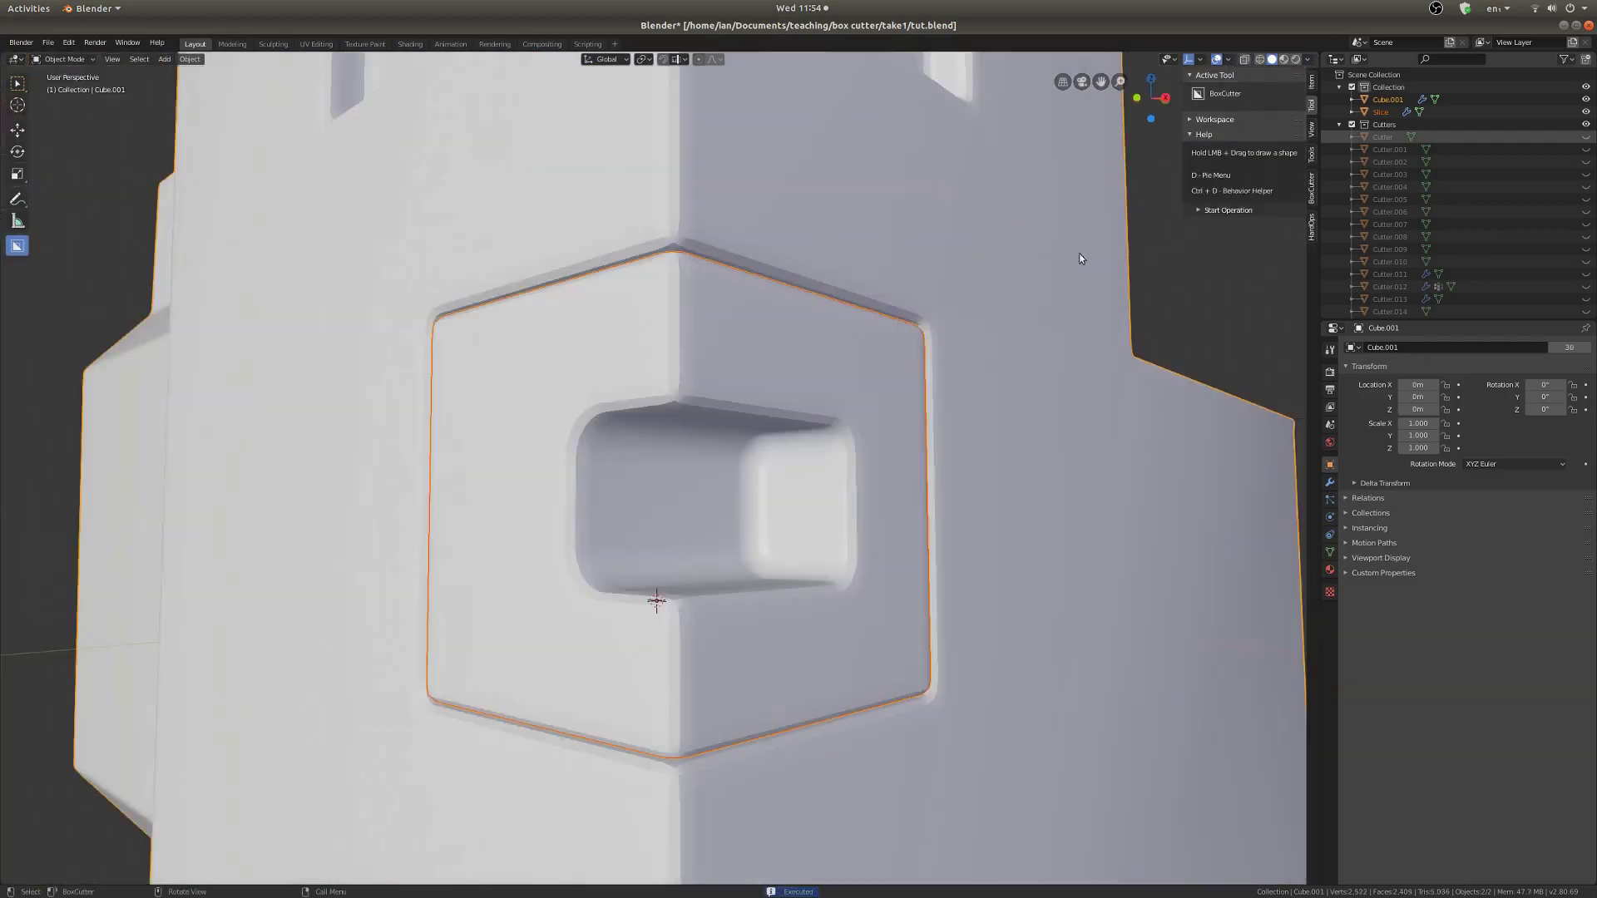
- Draw a box cutter across the block's lower vertical edge beyond the sliced piece, extrude it, and lock its shape
{"action": "scroll", "coordinate": [866, 280], "scroll_direction": "down", "scroll_amount": 2}
{"action": "middle_click_drag", "start_coordinate": [867, 279], "coordinate": [790, 474]}
{"action": "left_click_drag", "start_coordinate": [790, 480], "coordinate": [671, 471]}
{"action": "mouse_move", "coordinate": [671, 470]}
{"action": "middle_mouse_down", "text": "shift"}
{"action": "mouse_move", "coordinate": [667, 397]}
{"action": "mouse_move", "coordinate": [711, 399]}
{"action": "mouse_move", "coordinate": [737, 378]}
{"action": "mouse_move", "coordinate": [675, 348]}
{"action": "middle_mouse_up", "text": "shift"}
{"action": "scroll", "coordinate": [729, 378], "scroll_direction": "up", "scroll_amount": 2}
{"action": "mouse_move", "coordinate": [655, 337]}
{"action": "left_mouse_down"}
{"action": "mouse_move", "coordinate": [833, 478]}
{"action": "mouse_move", "coordinate": [874, 558]}
{"action": "left_mouse_up"}
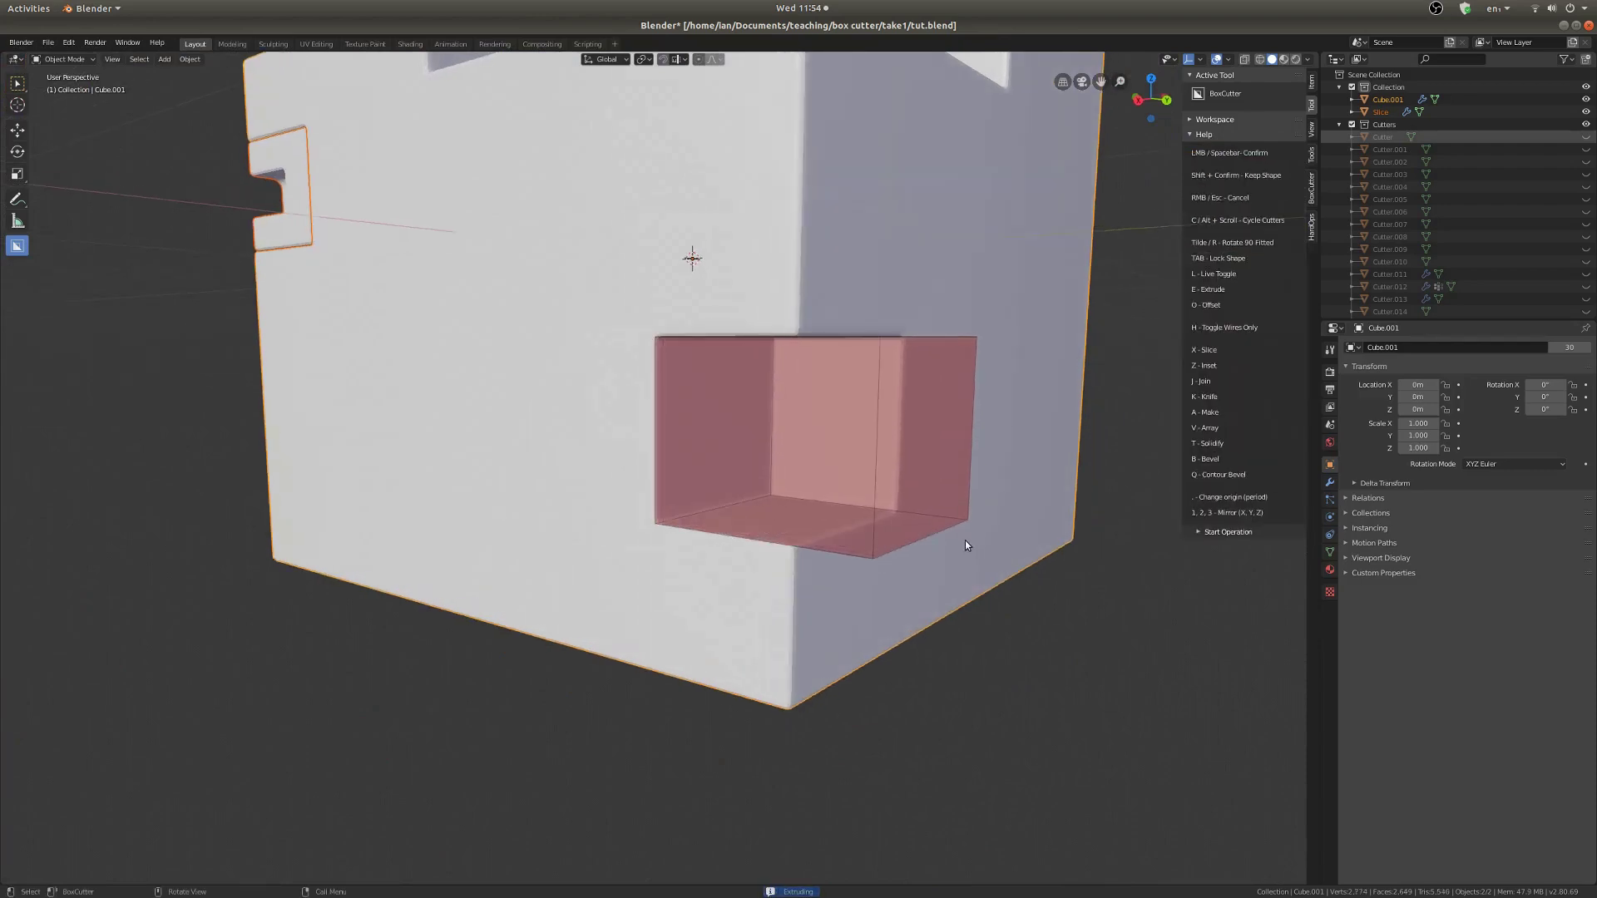
{"action": "key", "text": "Tab"}
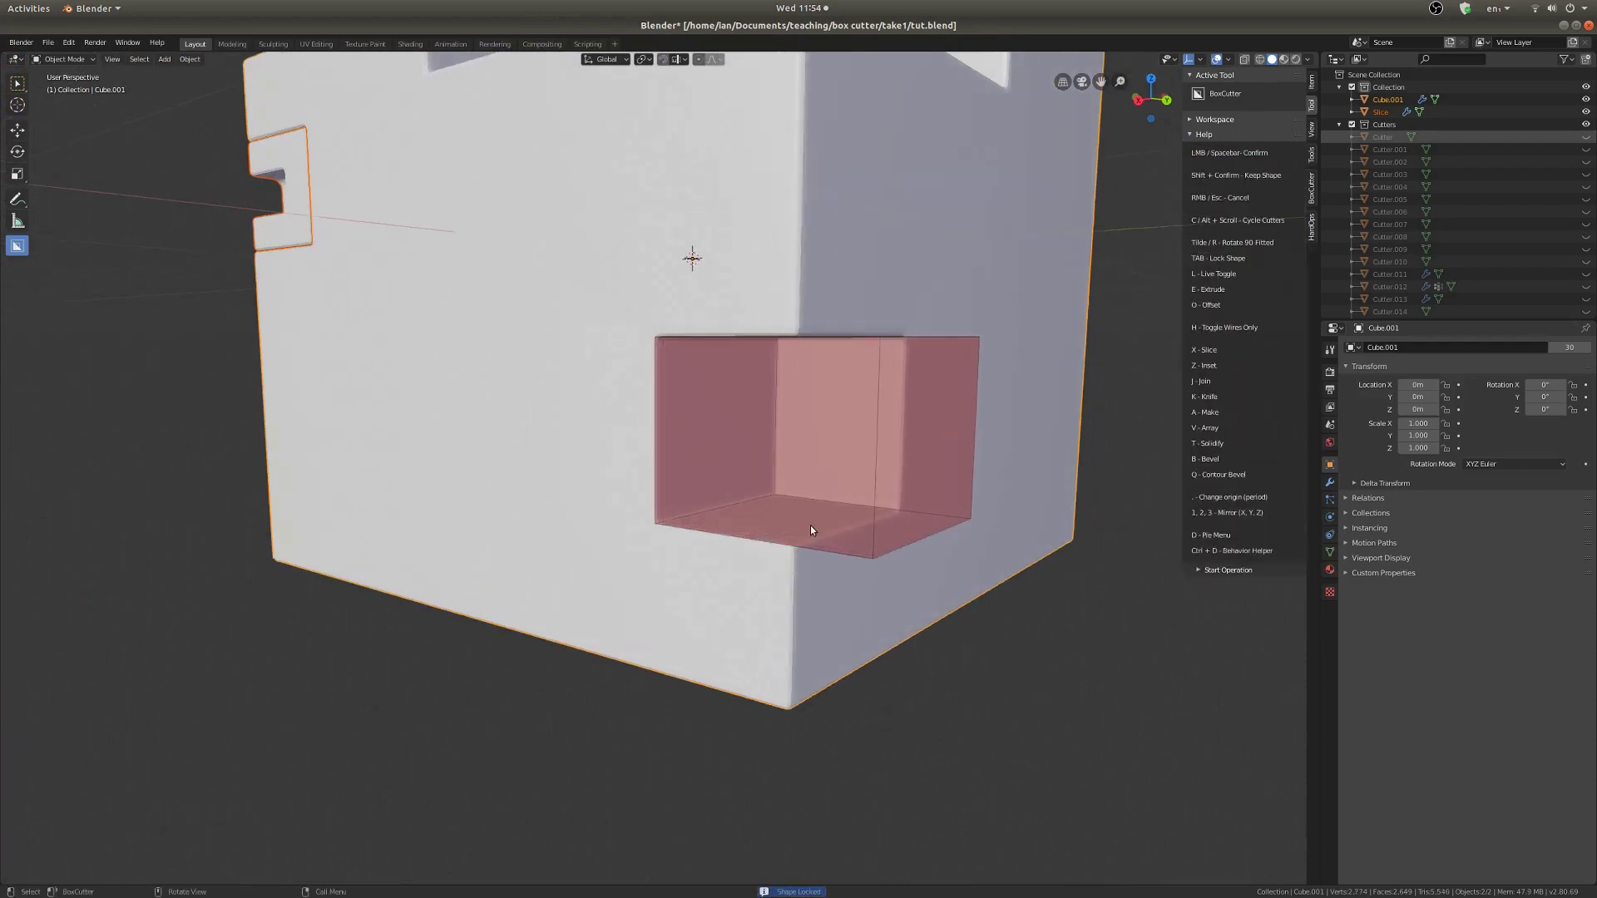
- Mirror the locked box cutter across the Y axis onto the block's opposite lower edge
{"action": "middle_click_drag", "start_coordinate": [810, 526], "coordinate": [931, 536]}
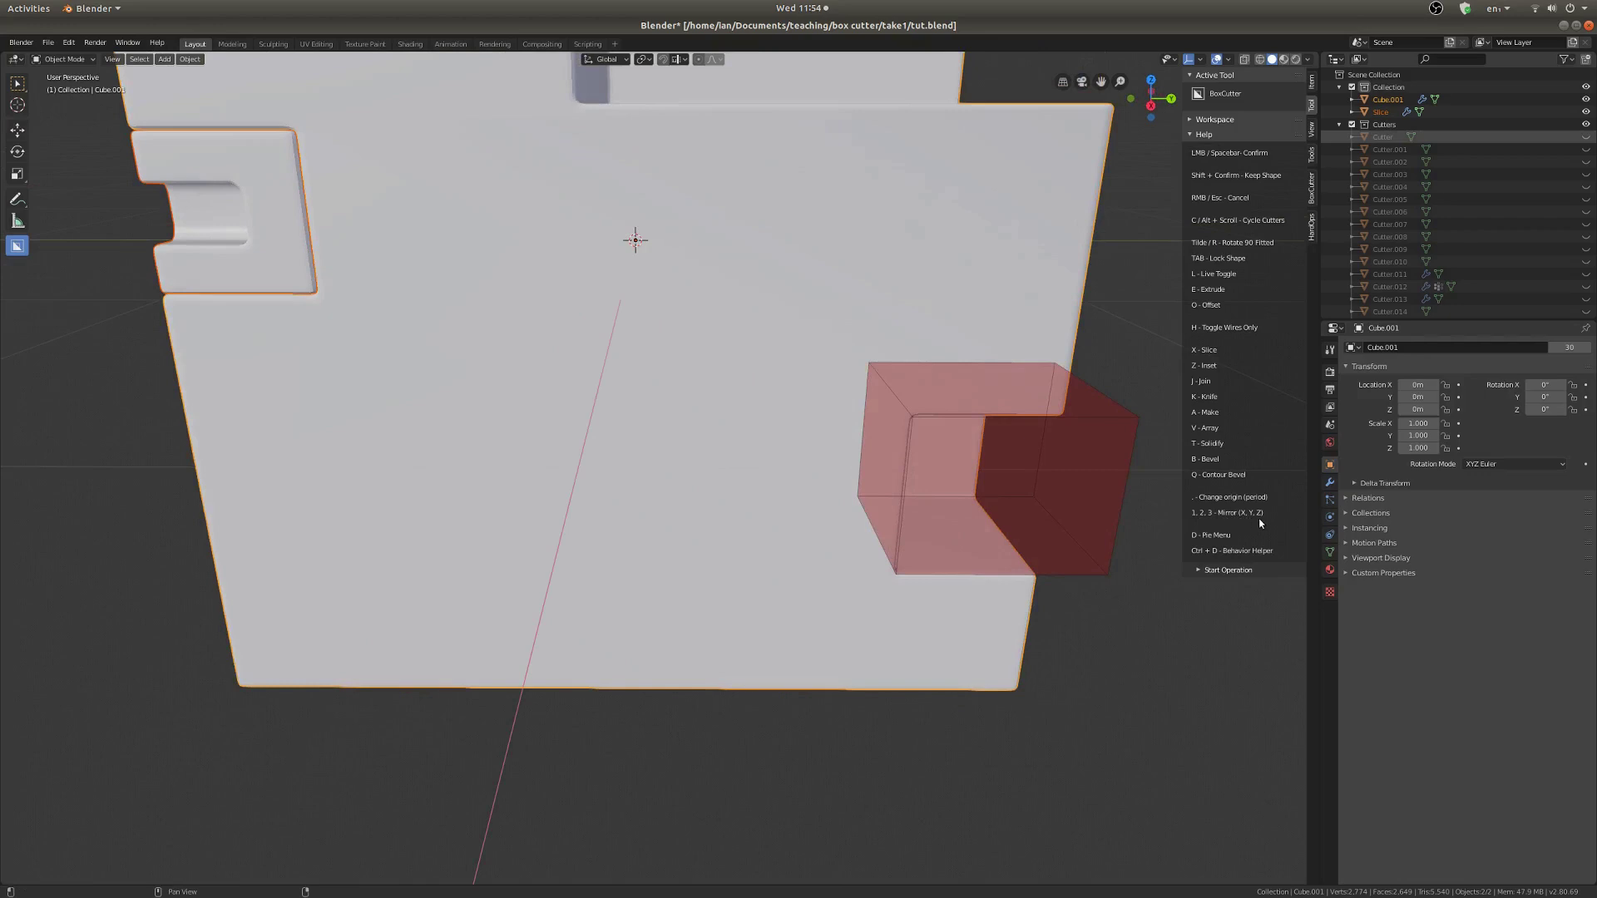
{"action": "scroll", "coordinate": [805, 619], "scroll_direction": "down", "scroll_amount": 5}
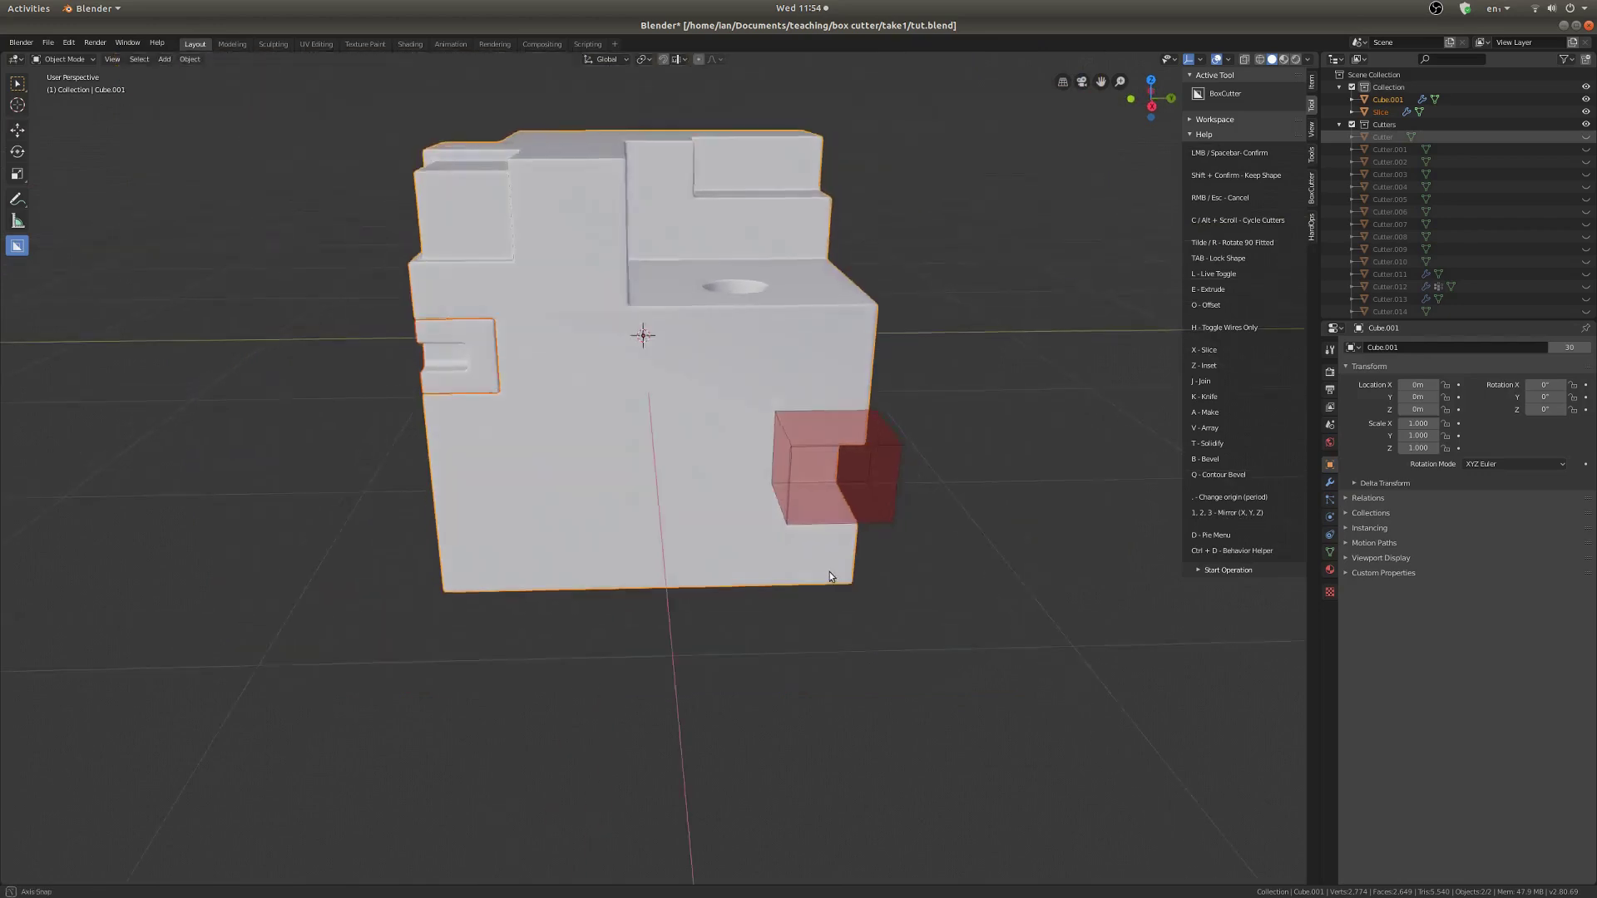
{"action": "key", "text": "2"}
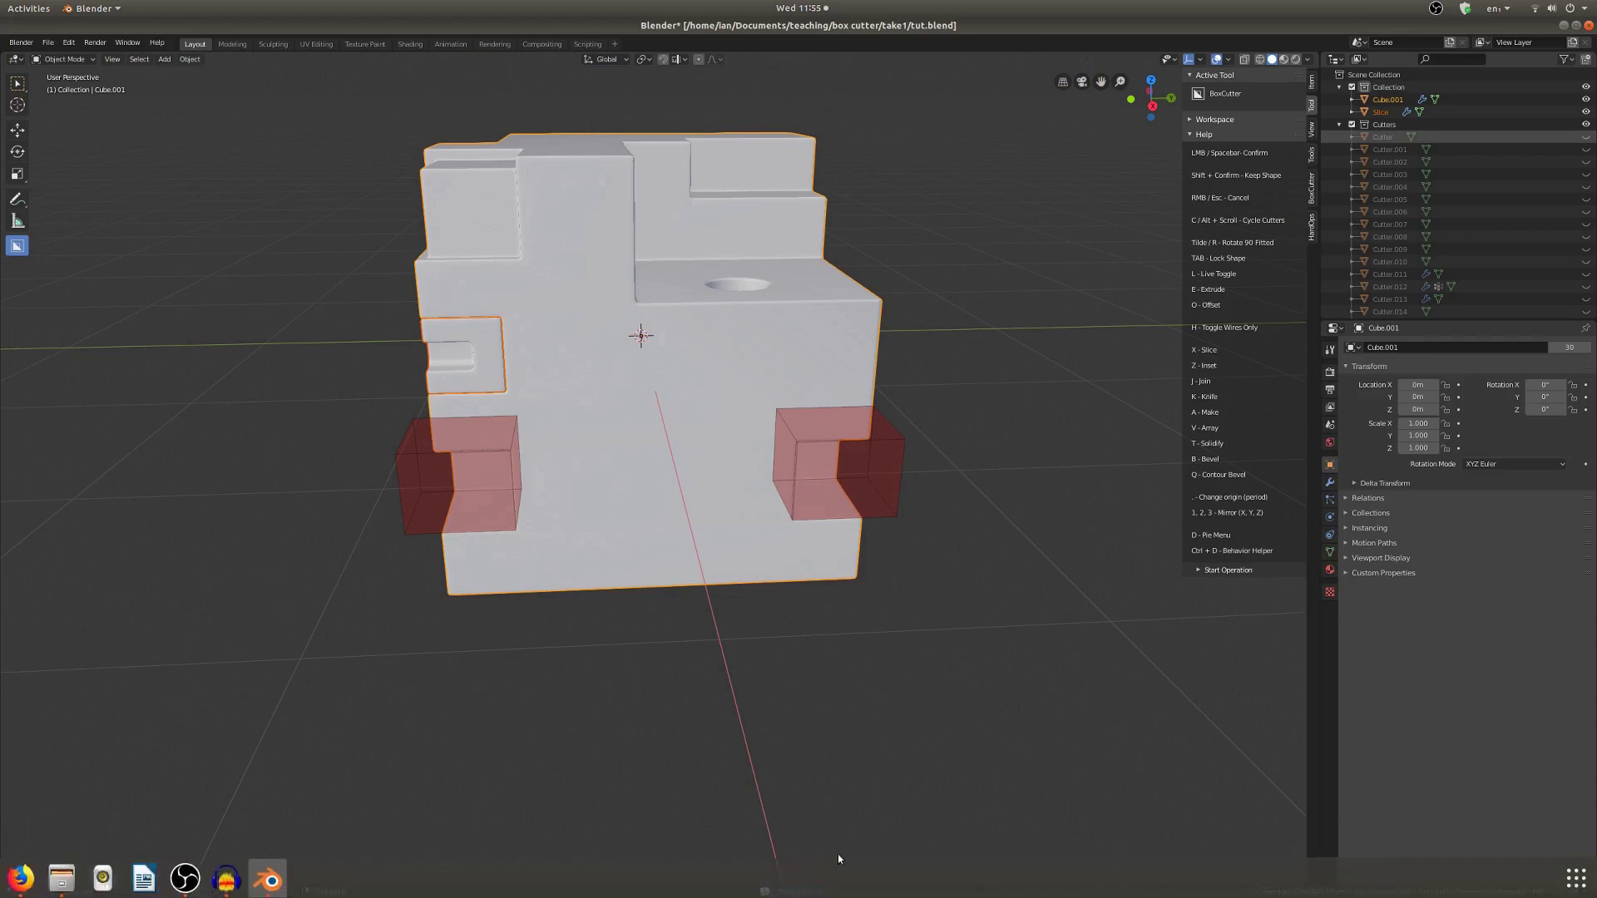
- Bevel the mirrored pair of cutters, lock the rounded shape, and apply both cuts
{"action": "scroll", "coordinate": [665, 499], "scroll_direction": "up", "scroll_amount": 2}
{"action": "middle_click_drag", "start_coordinate": [657, 497], "coordinate": [780, 420]}
{"action": "middle_click_drag", "start_coordinate": [1011, 423], "coordinate": [966, 432]}
{"action": "key", "text": "b"}
{"action": "scroll", "coordinate": [1044, 461], "scroll_direction": "up", "scroll_amount": 4}
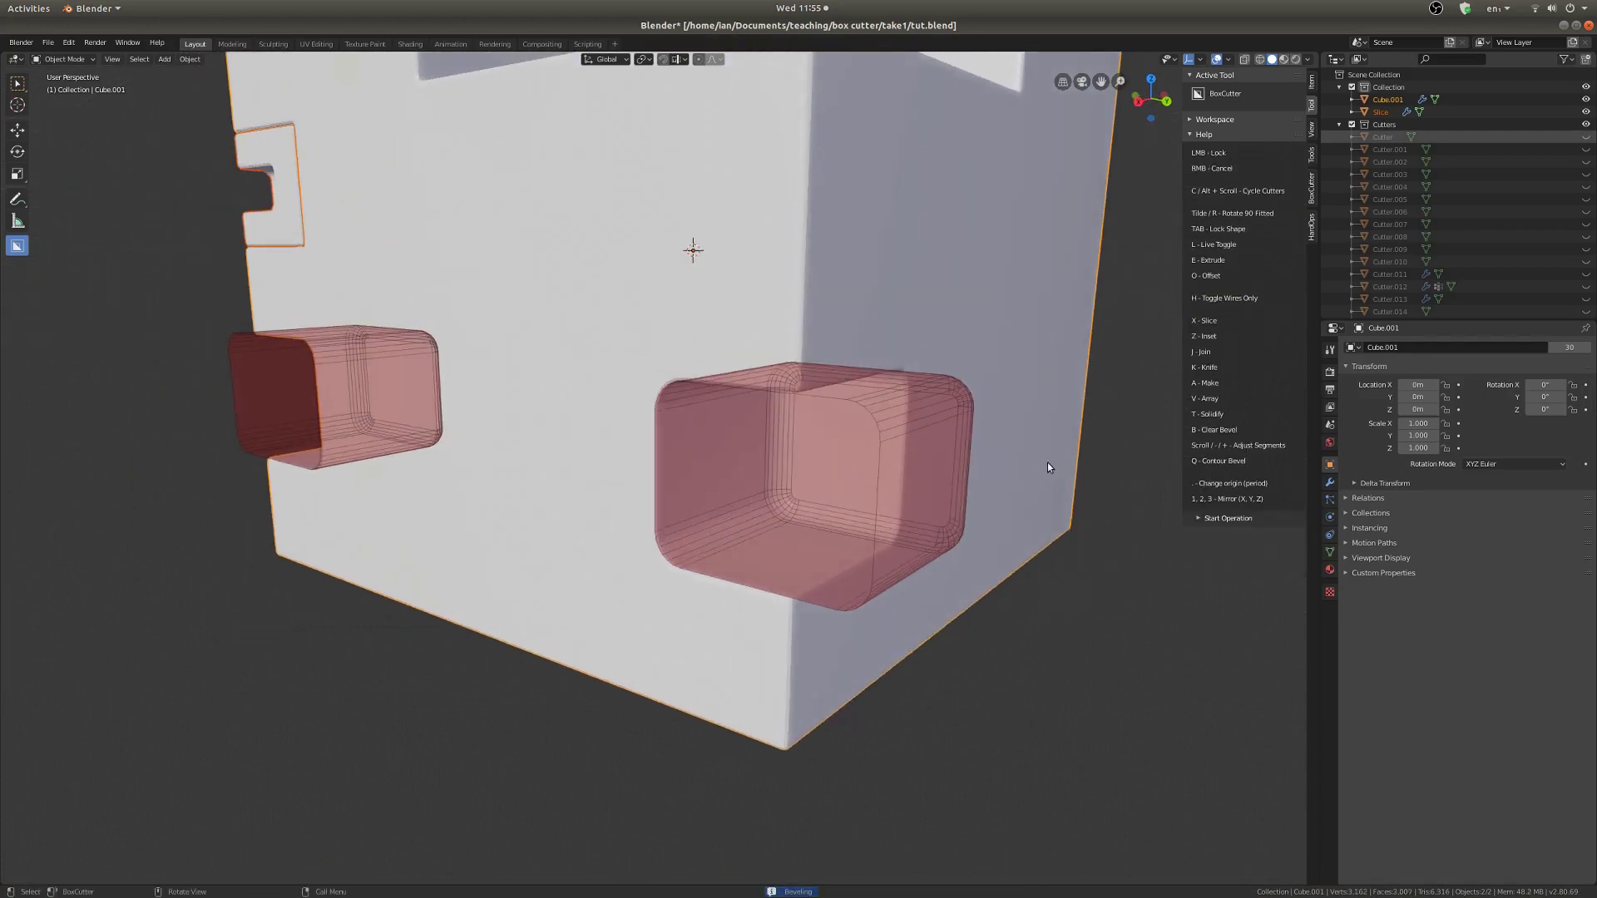
{"action": "key", "text": "Tab"}
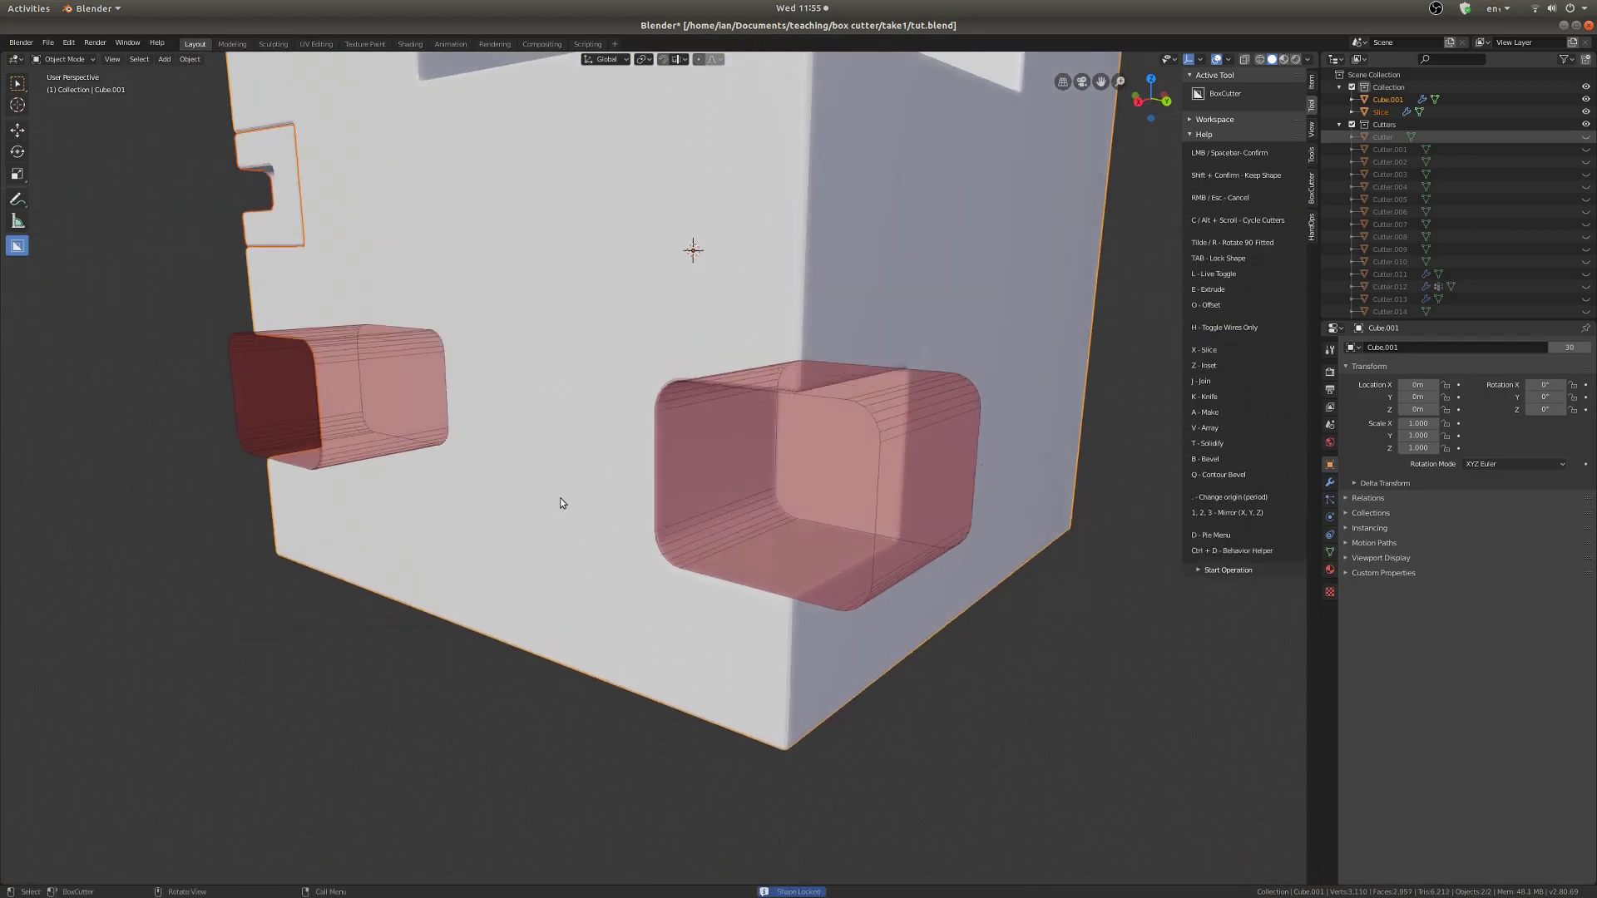
{"action": "middle_click_drag", "start_coordinate": [559, 499], "coordinate": [907, 454]}
{"action": "left_click", "coordinate": [686, 446]}
- Draw a flat box cutter on the vertical edge above the rounded pocket and array it upward into four stacked notches
{"action": "middle_click_drag", "start_coordinate": [886, 416], "coordinate": [715, 481], "text": "shift"}
{"action": "scroll", "coordinate": [936, 474], "scroll_direction": "down", "scroll_amount": 3}
{"action": "scroll", "coordinate": [715, 481], "scroll_direction": "up", "scroll_amount": 4}
{"action": "mouse_move", "coordinate": [754, 502]}
{"action": "left_mouse_down"}
{"action": "mouse_move", "coordinate": [886, 586]}
{"action": "mouse_move", "coordinate": [955, 589]}
{"action": "left_mouse_up"}
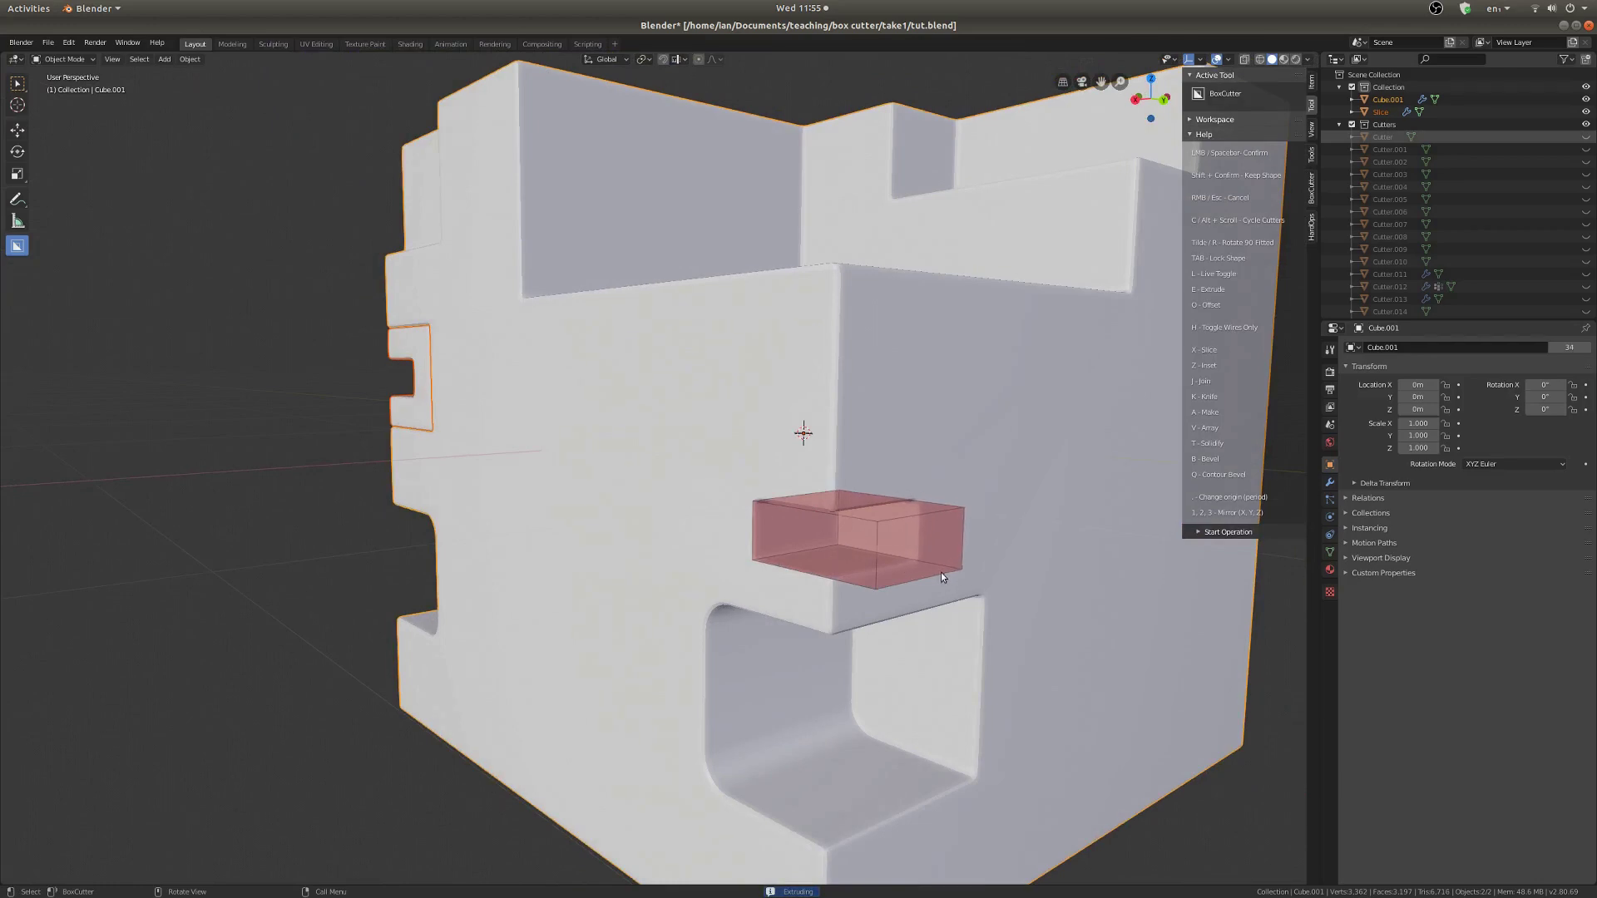
{"action": "key", "text": "v"}
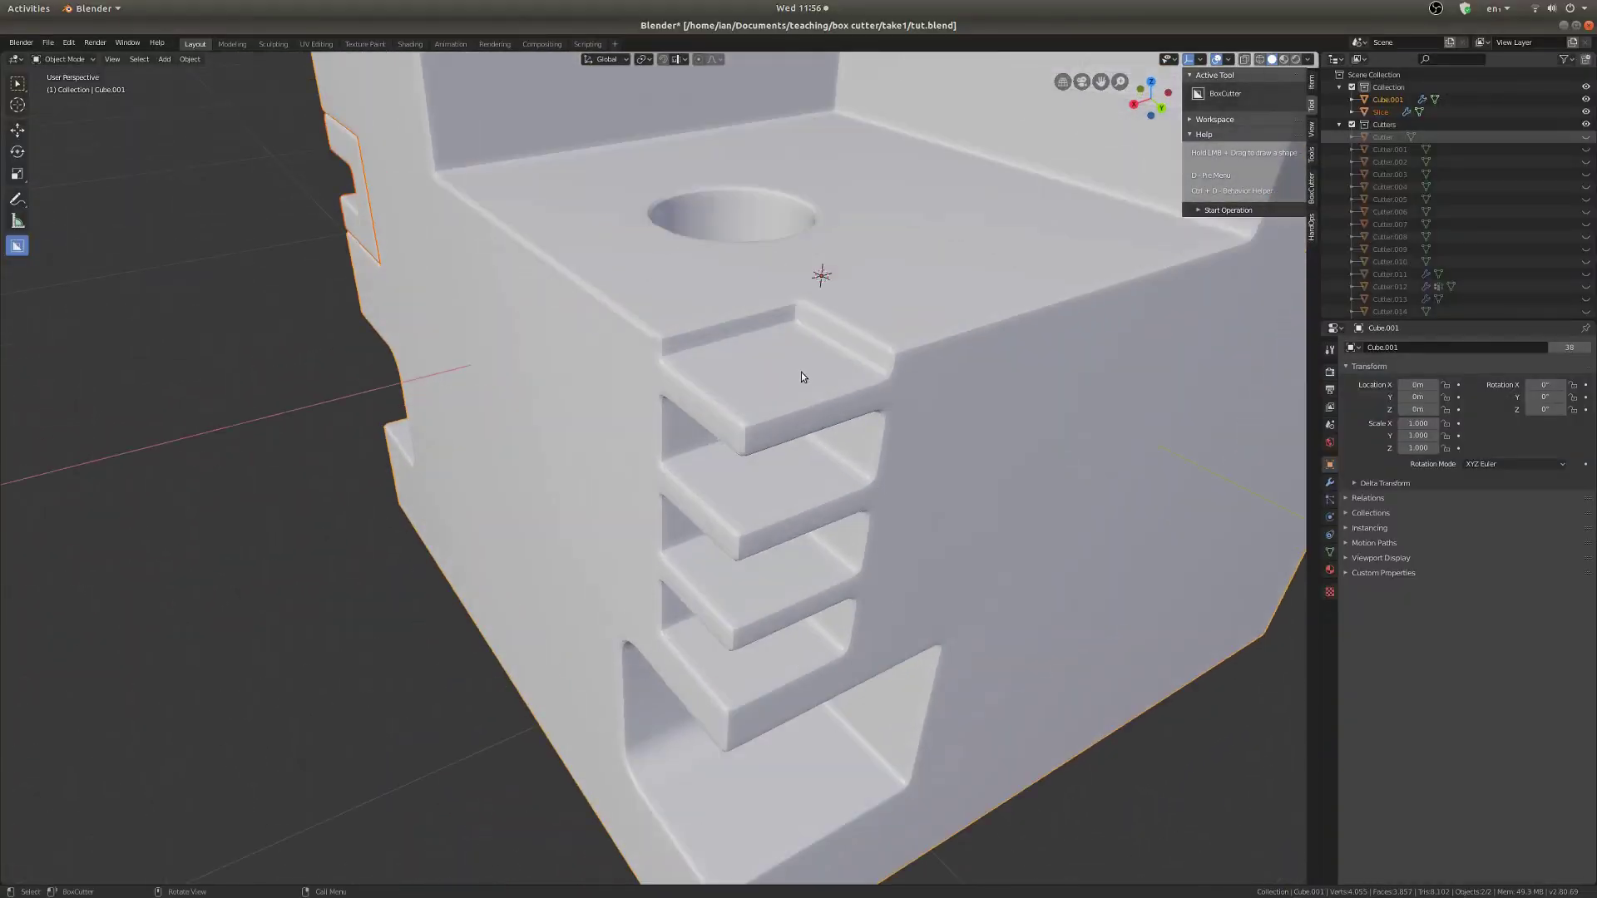
- Examine the arrayed notches, mirrored pockets and sliced corner from all around the block
{"action": "scroll", "coordinate": [765, 366], "scroll_direction": "down", "scroll_amount": 5}
{"action": "middle_click_drag", "start_coordinate": [761, 369], "coordinate": [985, 341]}
{"action": "middle_click_drag", "start_coordinate": [815, 384], "coordinate": [745, 424]}
{"action": "scroll", "coordinate": [931, 405], "scroll_direction": "up", "scroll_amount": 5}
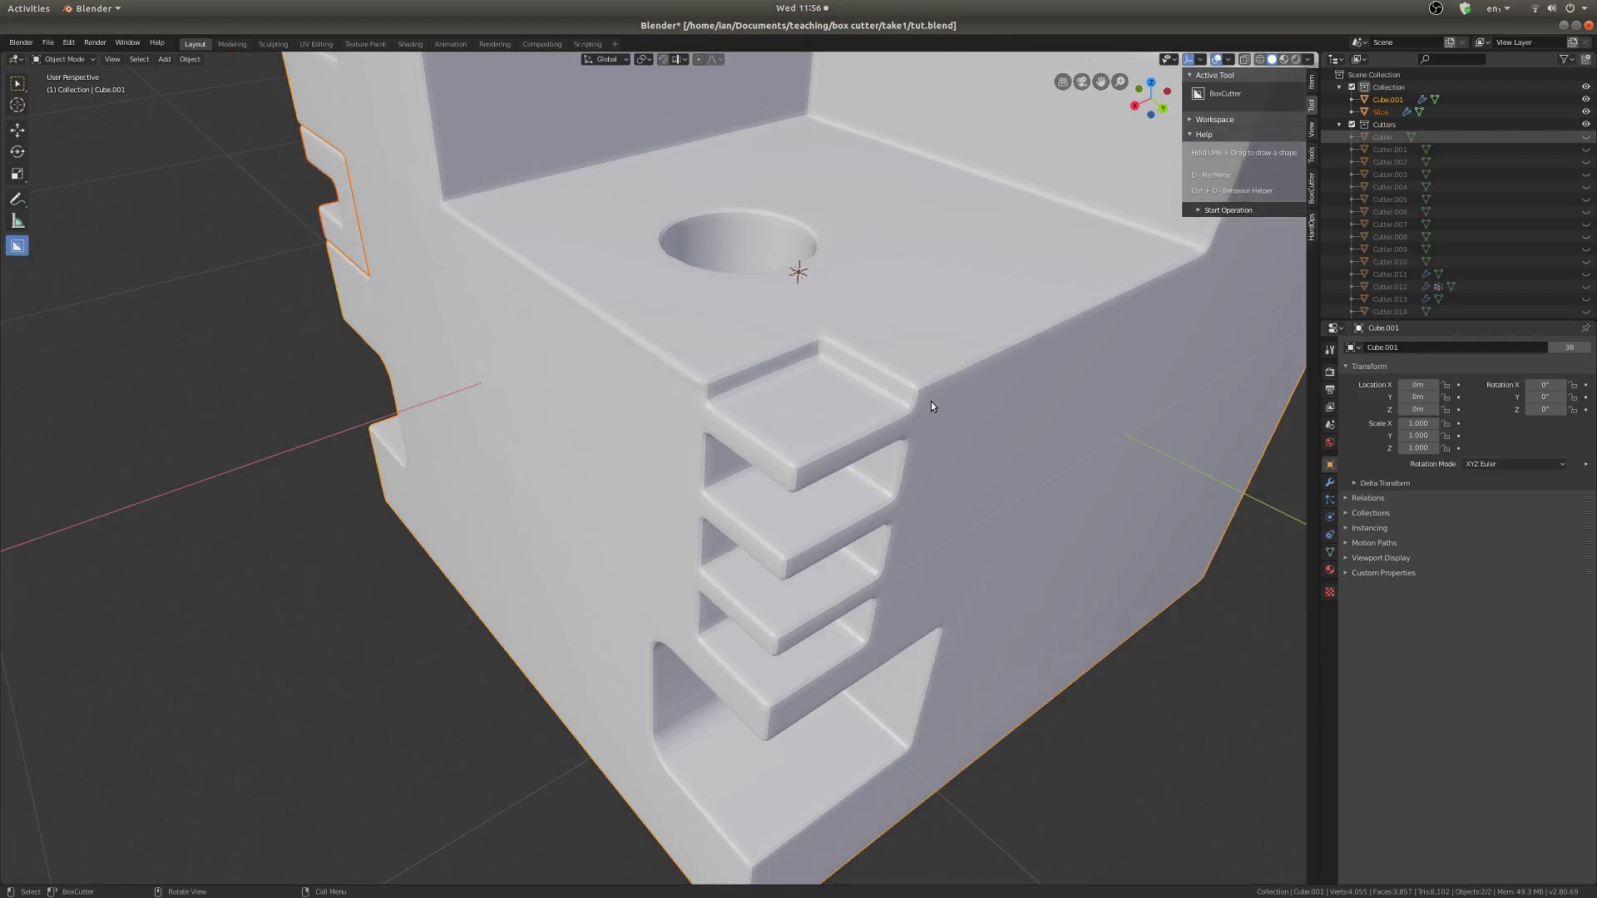
{"action": "scroll", "coordinate": [931, 405], "scroll_direction": "down", "scroll_amount": 6}
{"action": "middle_click_drag", "start_coordinate": [719, 436], "coordinate": [817, 399]}
{"action": "scroll", "coordinate": [905, 406], "scroll_direction": "up", "scroll_amount": 4}
{"action": "scroll", "coordinate": [815, 396], "scroll_direction": "down", "scroll_amount": 2}
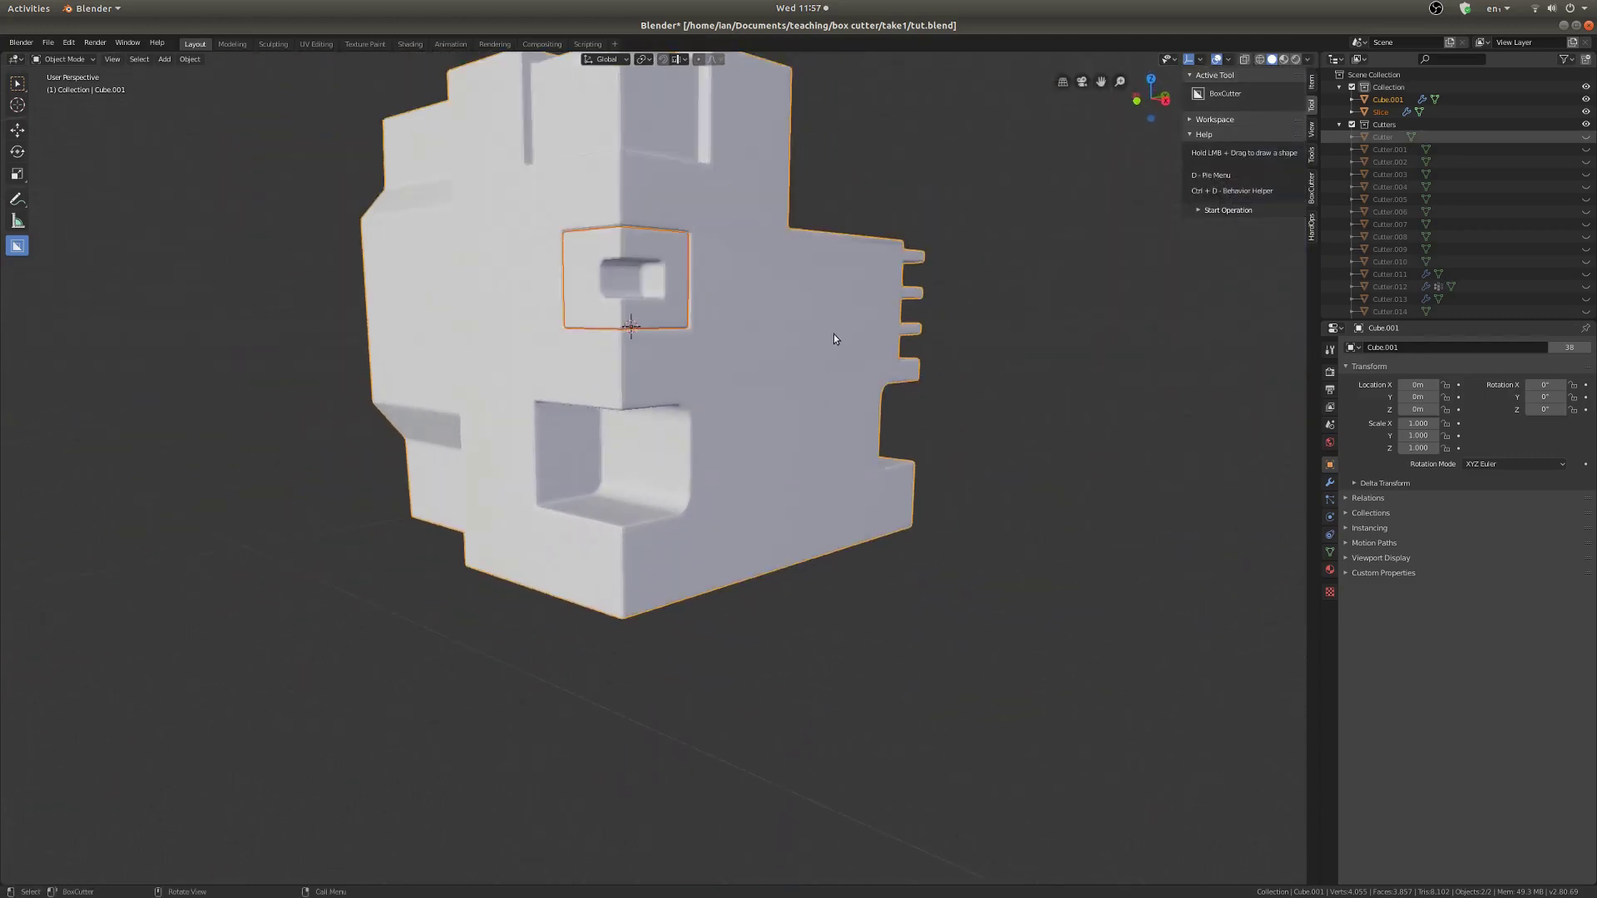
{"action": "middle_click_drag", "start_coordinate": [833, 333], "coordinate": [906, 645]}
{"action": "scroll", "coordinate": [907, 644], "scroll_direction": "down", "scroll_amount": 3}
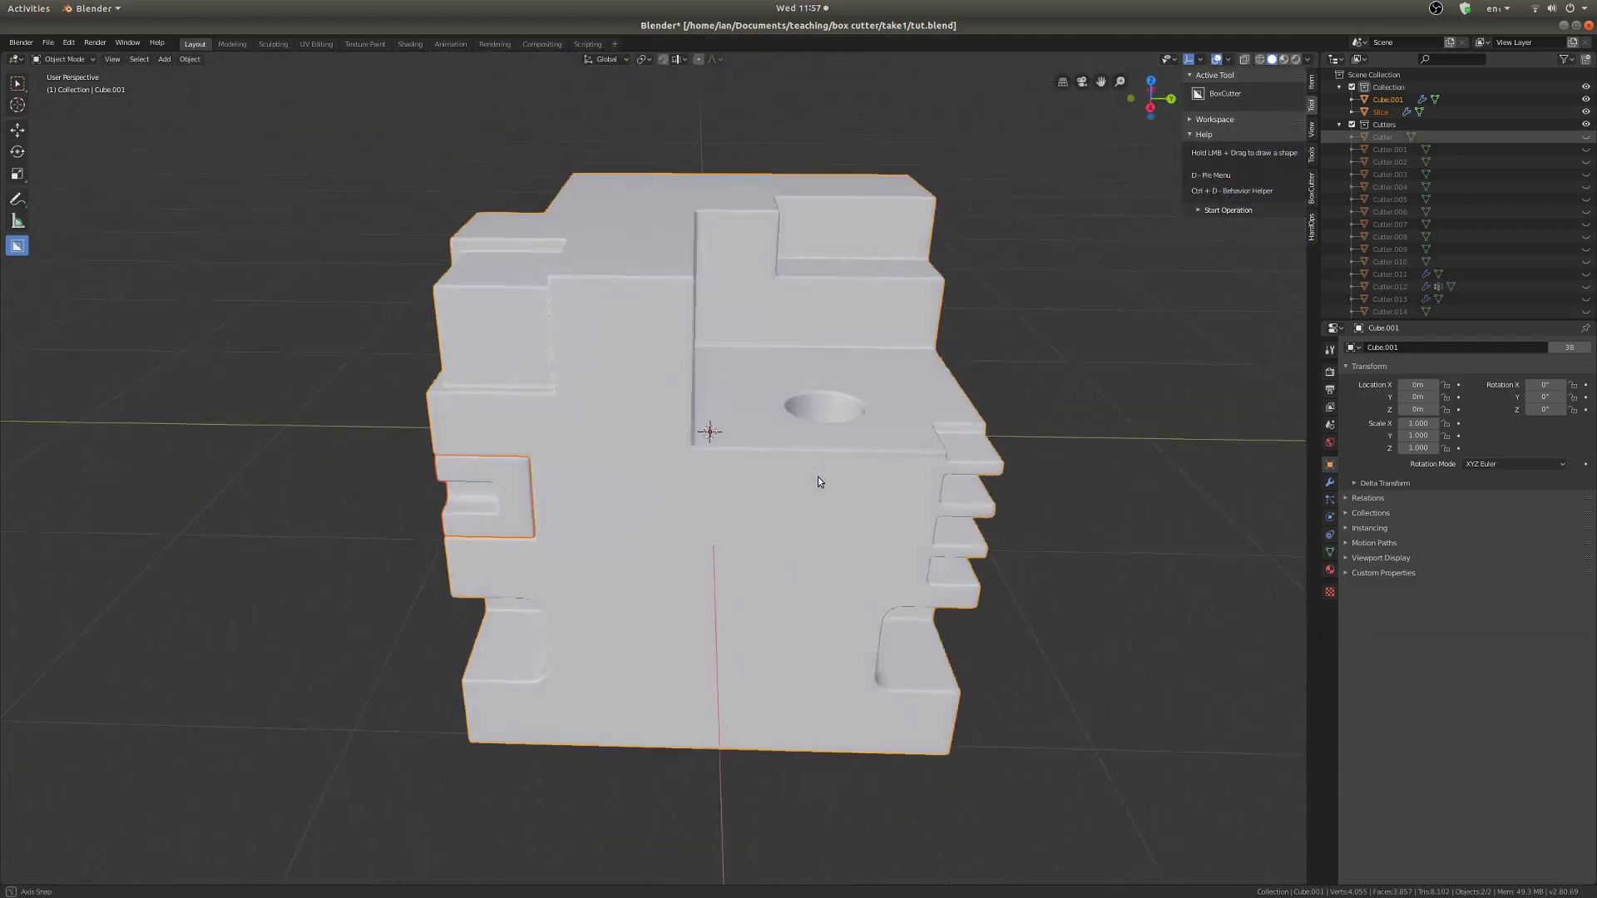